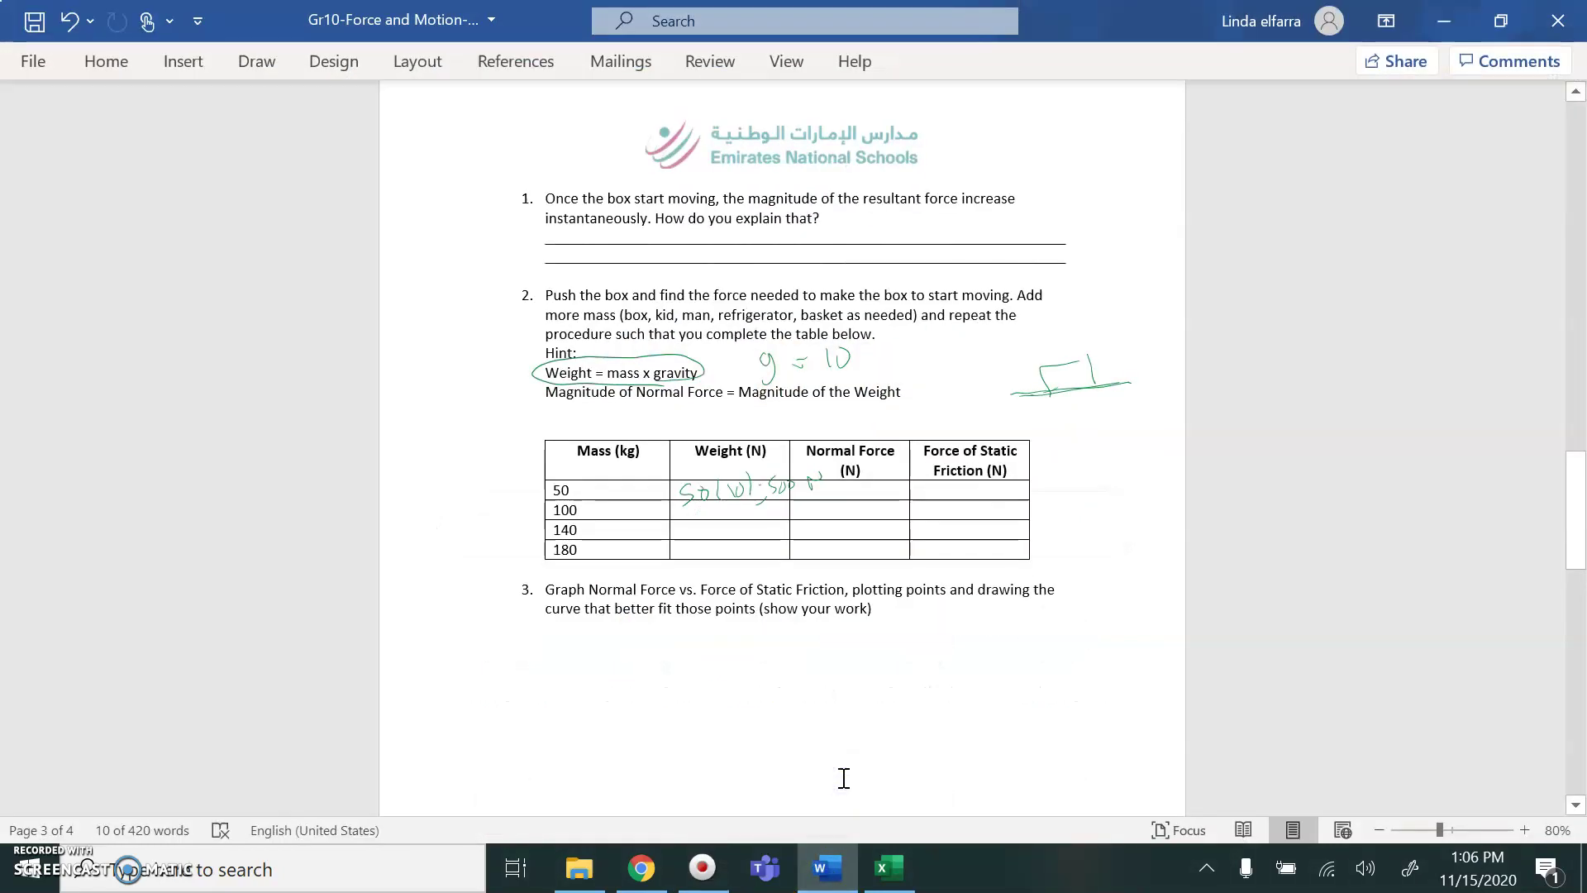
# Step: Scroll up and select the third objective about friction
pyautogui.scroll(12, 843, 778)
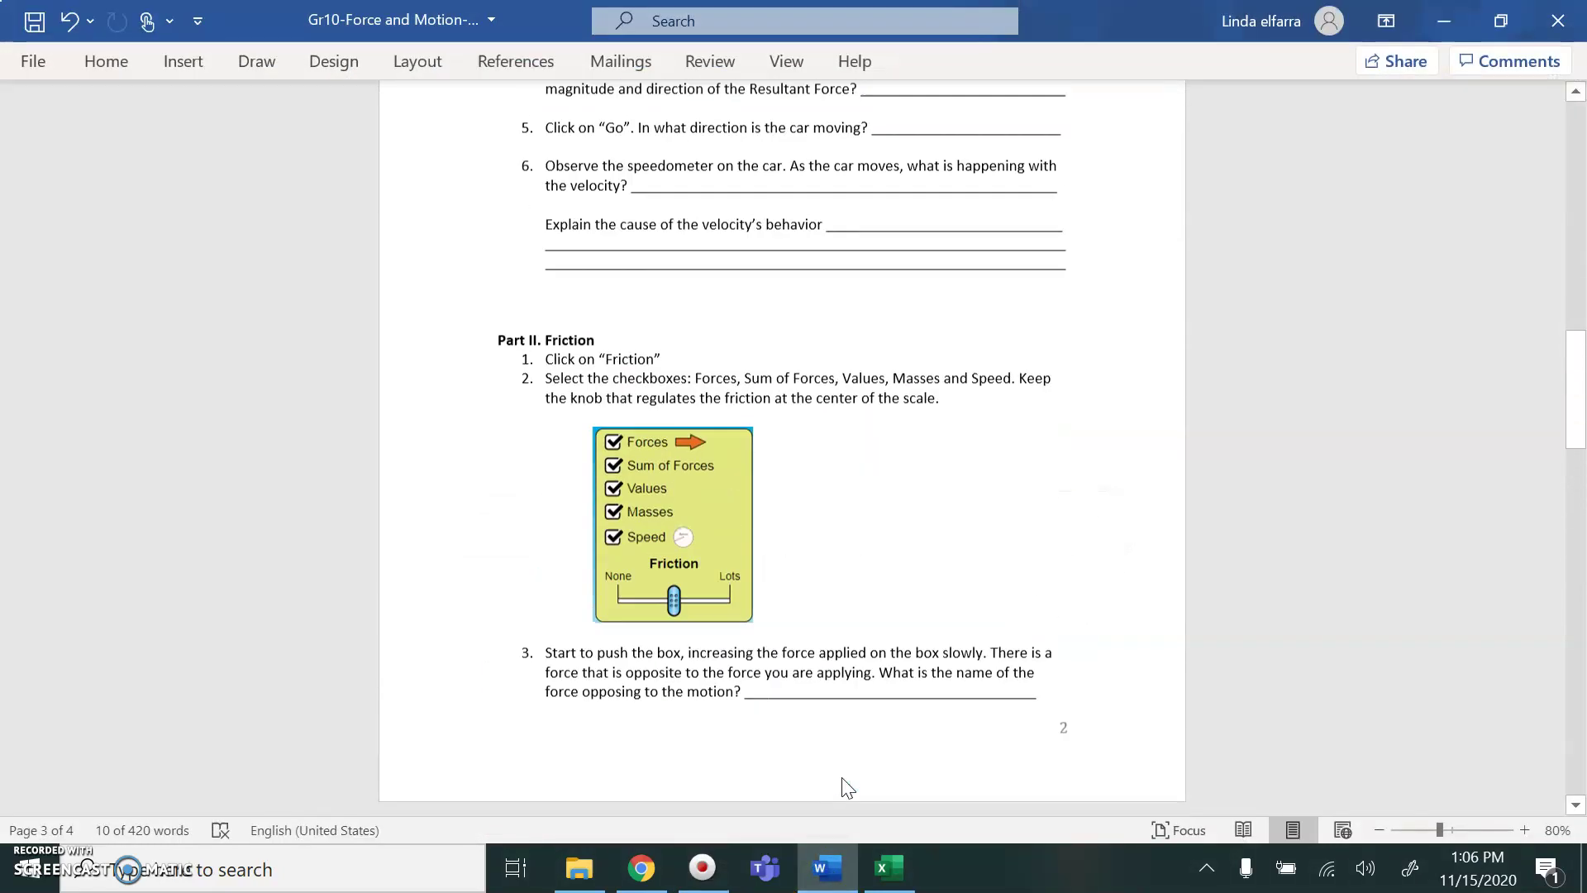
pyautogui.scroll(12, 843, 779)
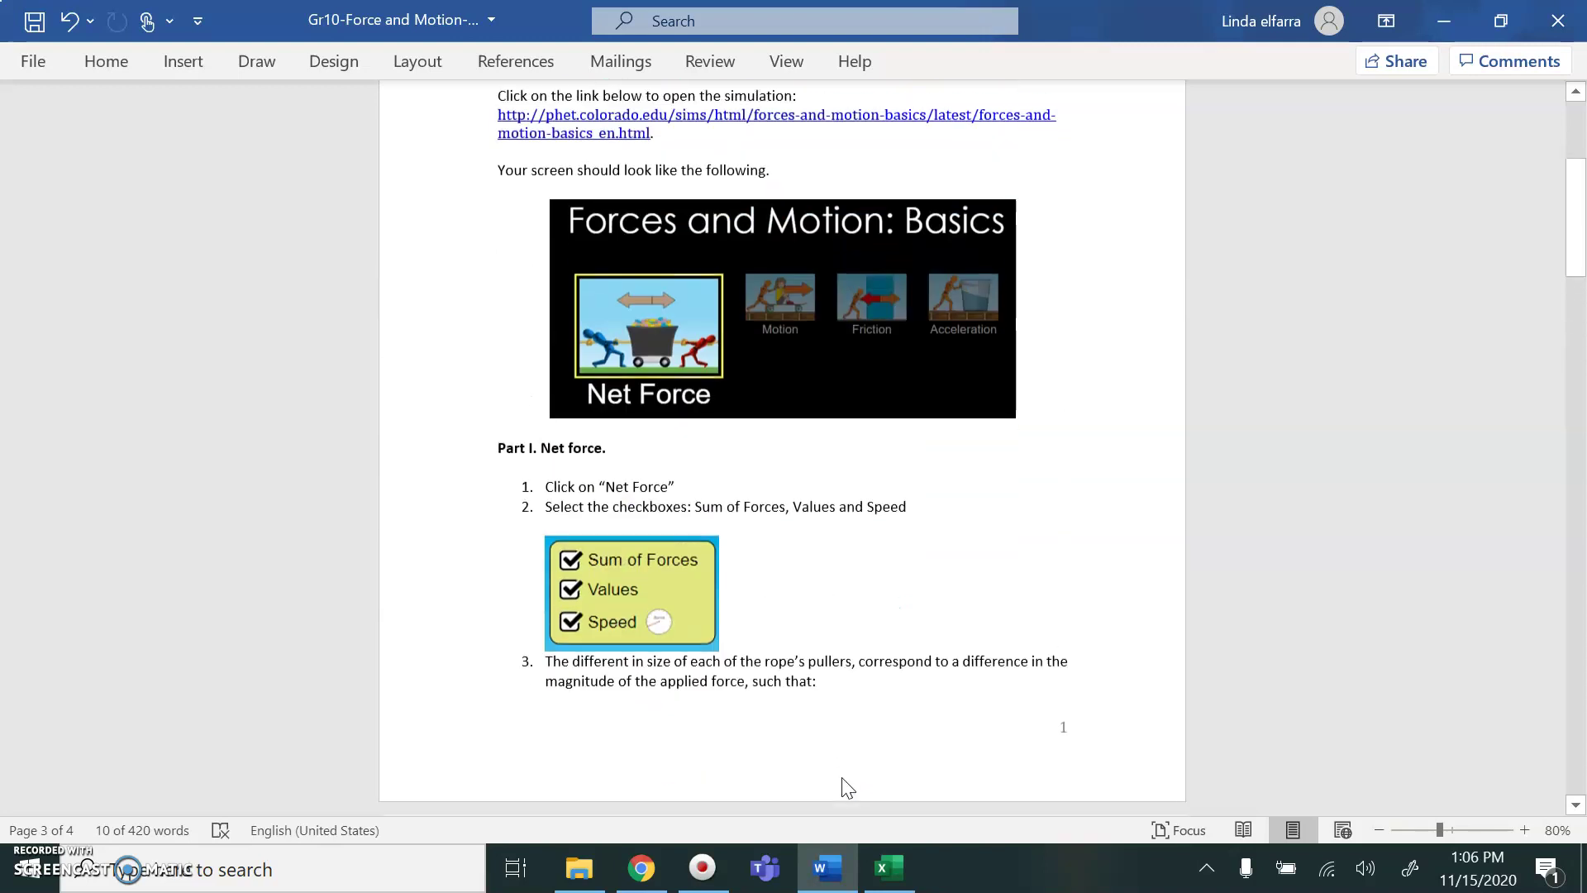
pyautogui.scroll(4, 843, 778)
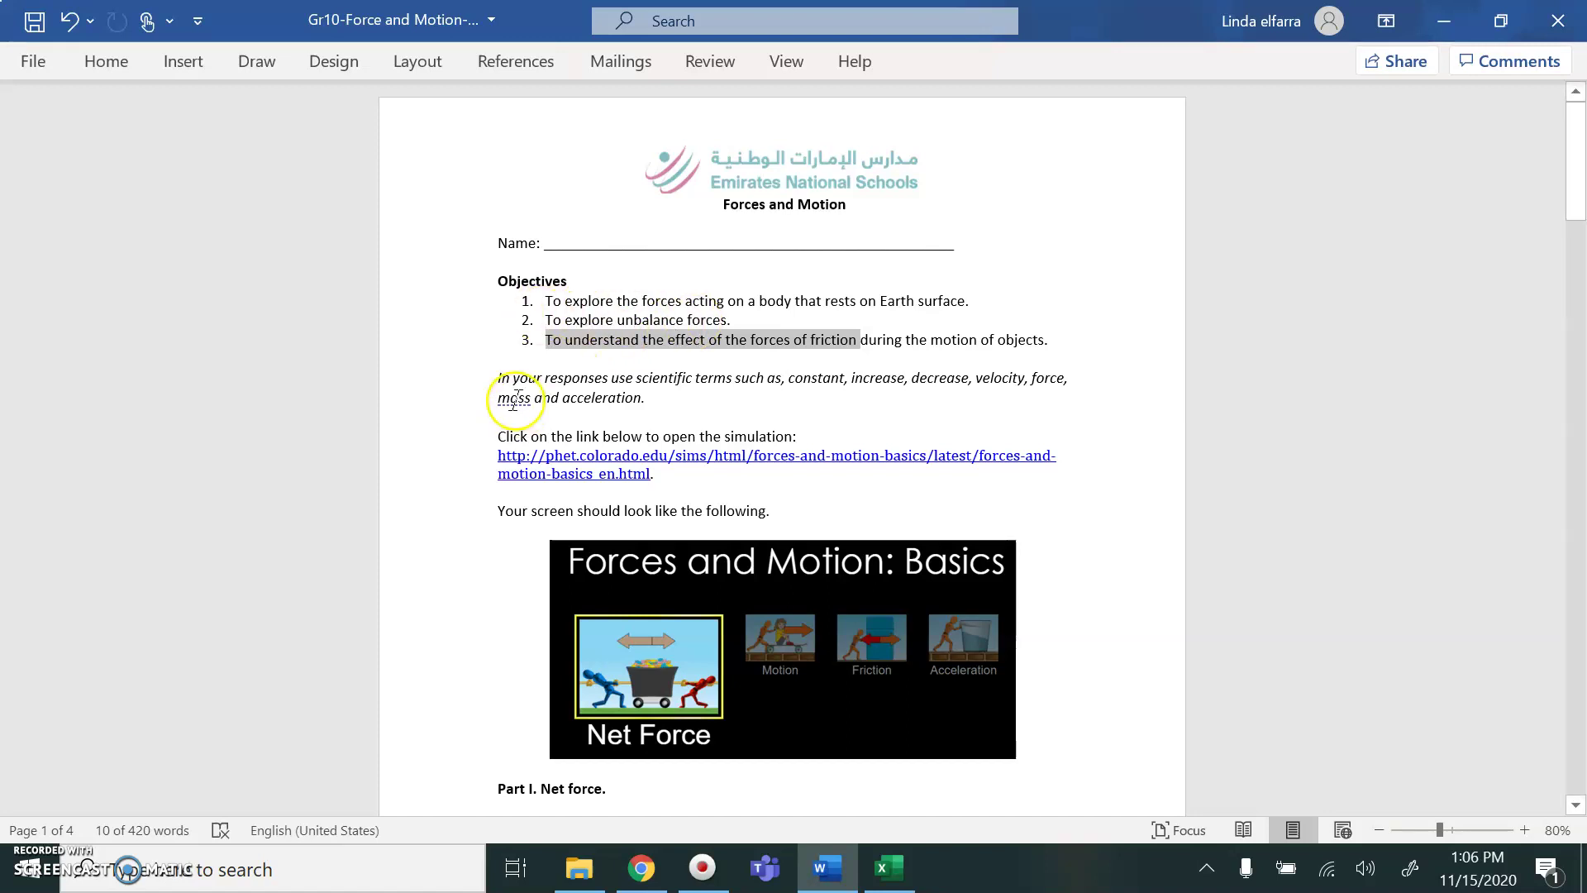
pyautogui.click(546, 346)
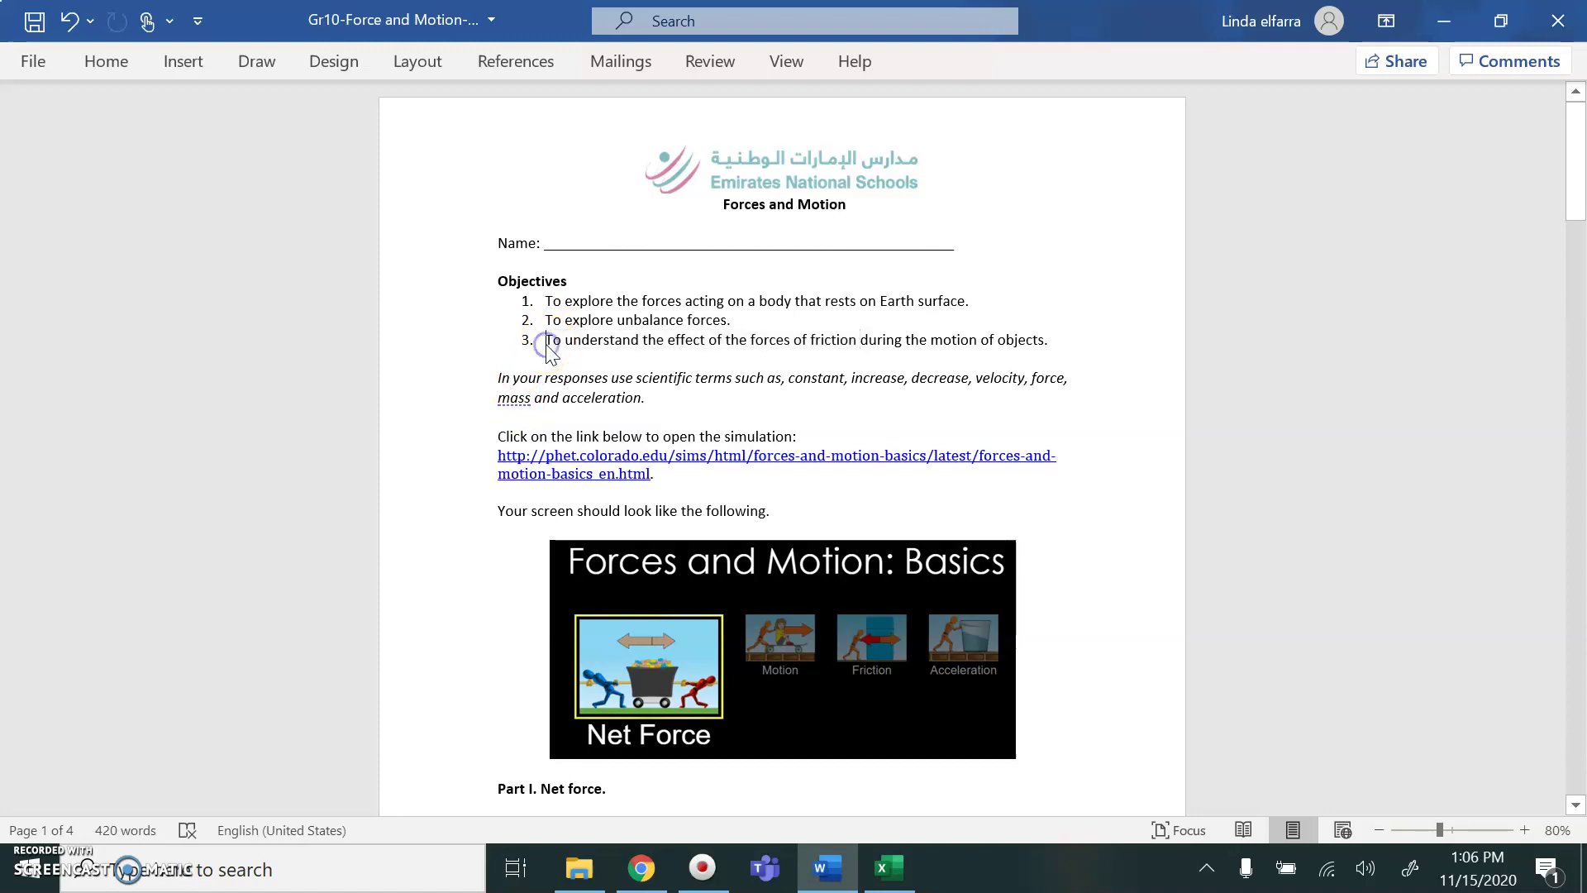
pyautogui.keyDown('shift'); pyautogui.click(951, 331); pyautogui.keyUp('shift')
pyautogui.moveTo(952, 331)
pyautogui.mouseDown()
pyautogui.moveTo(1017, 351)
pyautogui.moveTo(956, 362)
pyautogui.mouseUp()
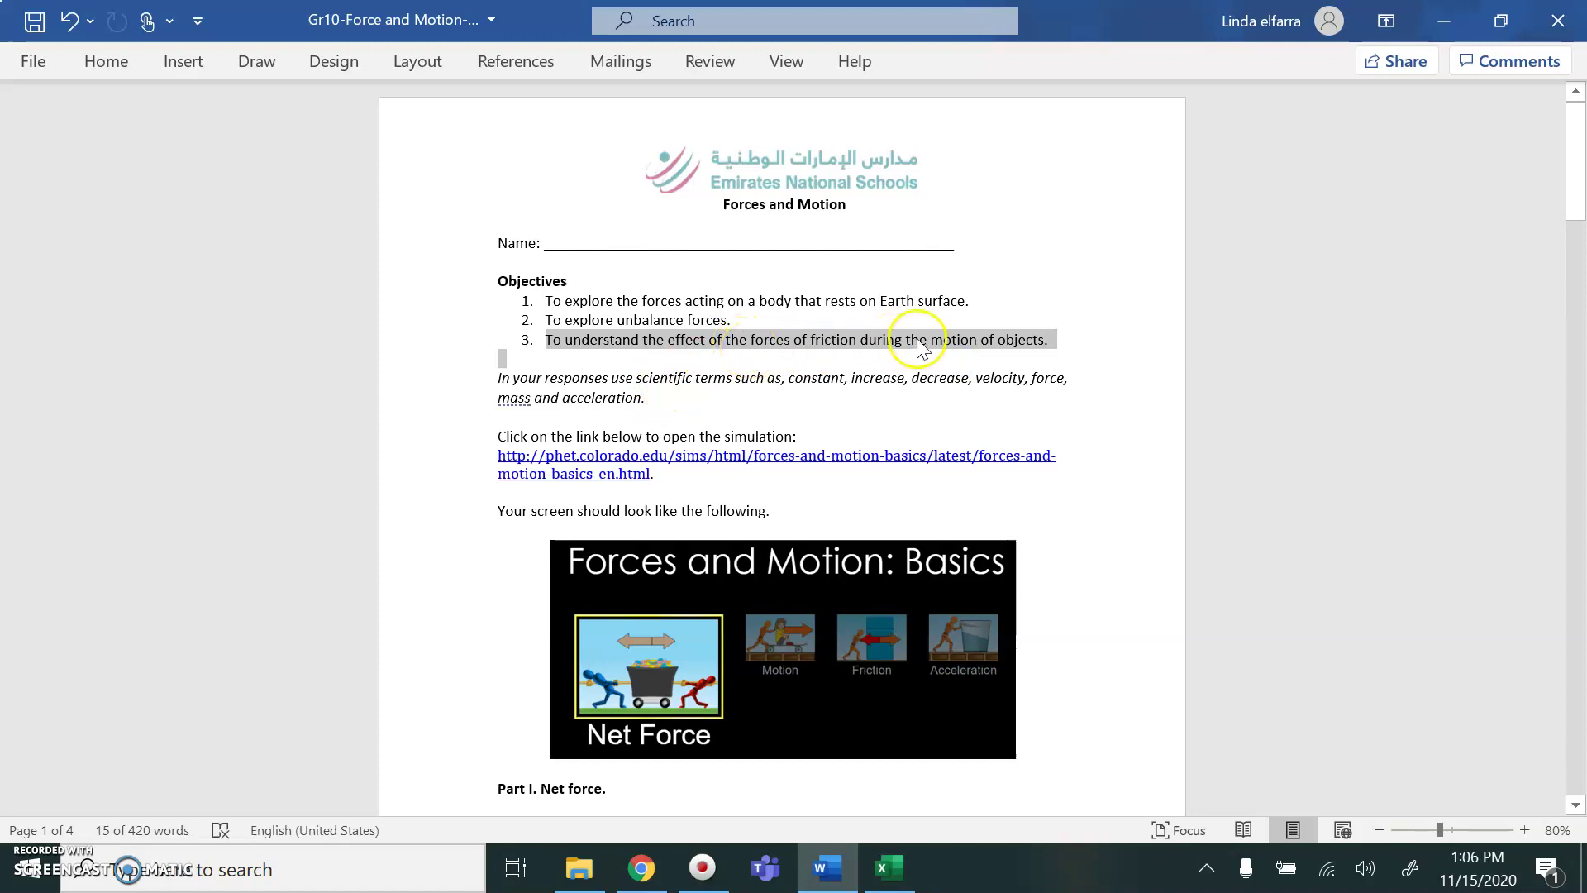
# Step: Look at the Forces and Motion: Basics simulation in the browser, then return to Word
pyautogui.scroll(-15, 904, 381)
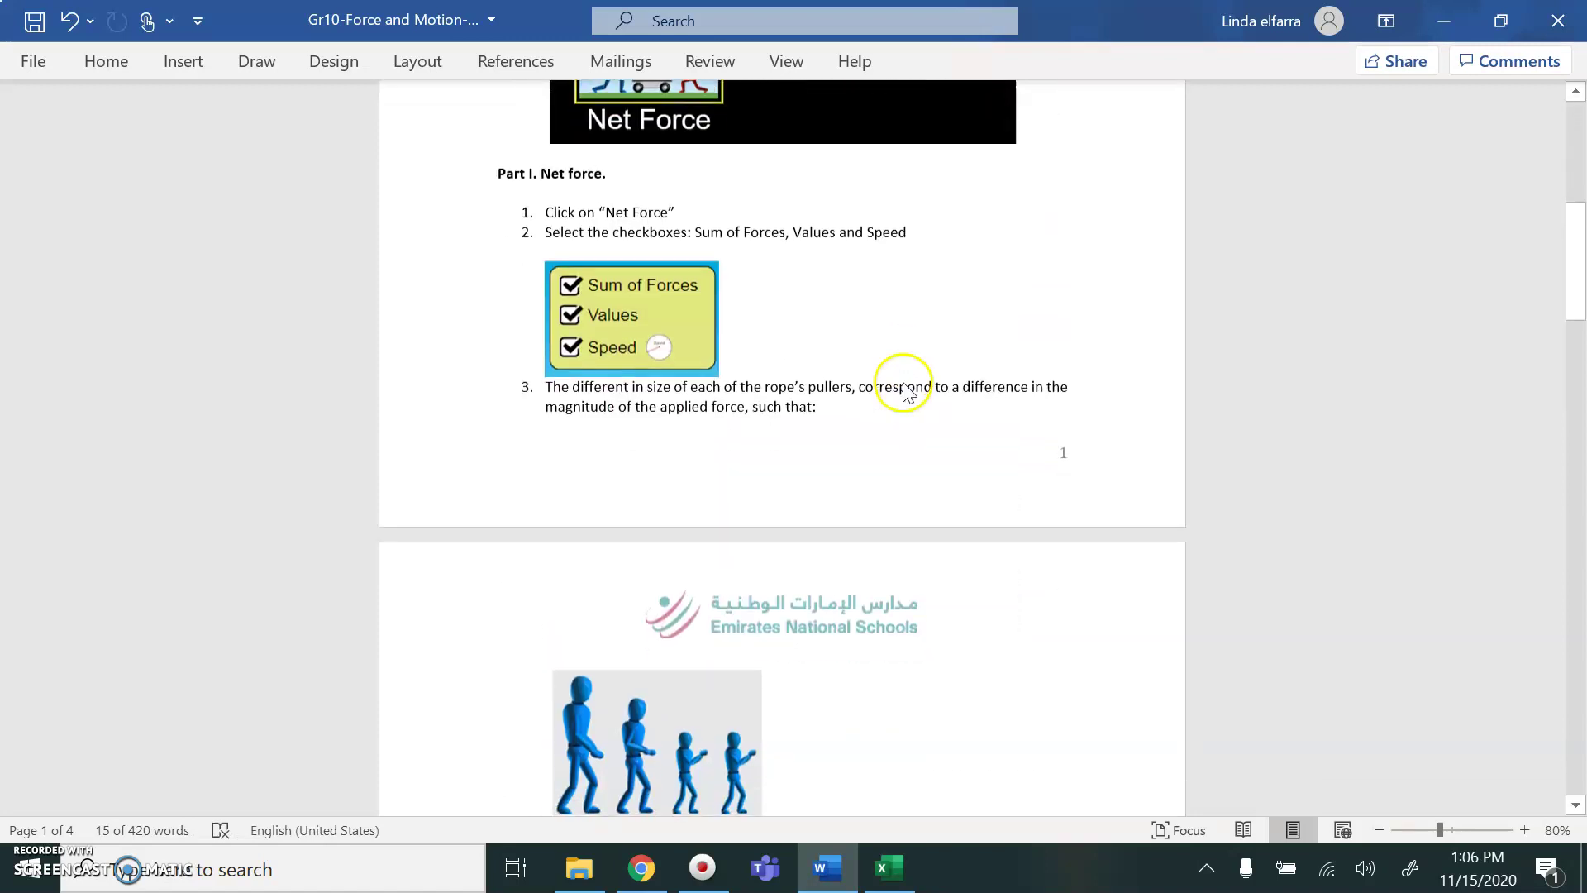
pyautogui.scroll(-15, 905, 383)
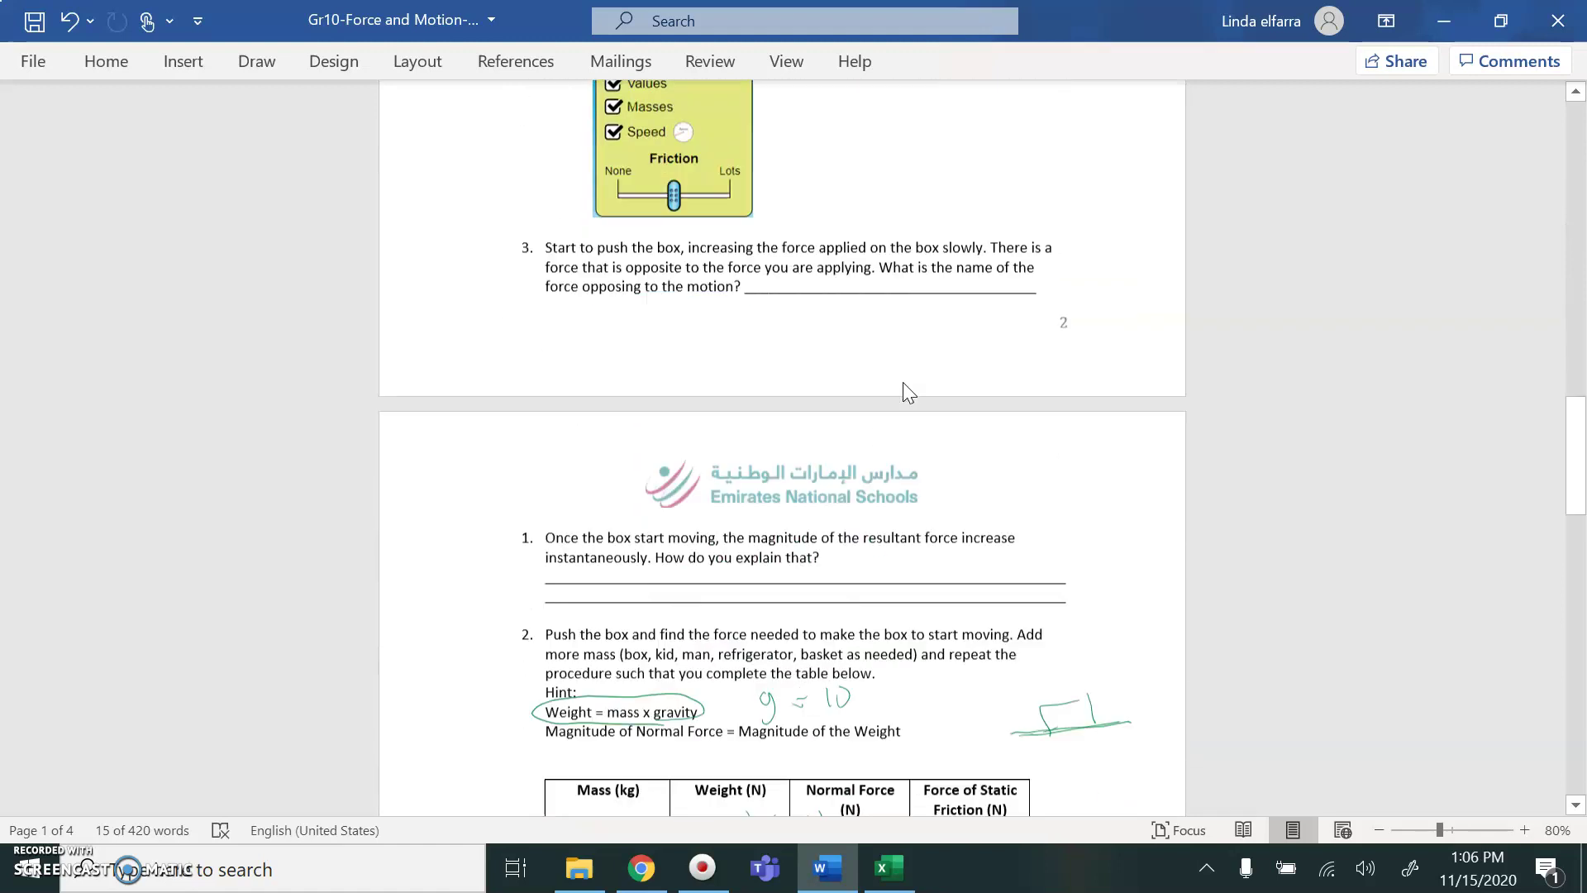
pyautogui.click(641, 867)
pyautogui.click(149, 22)
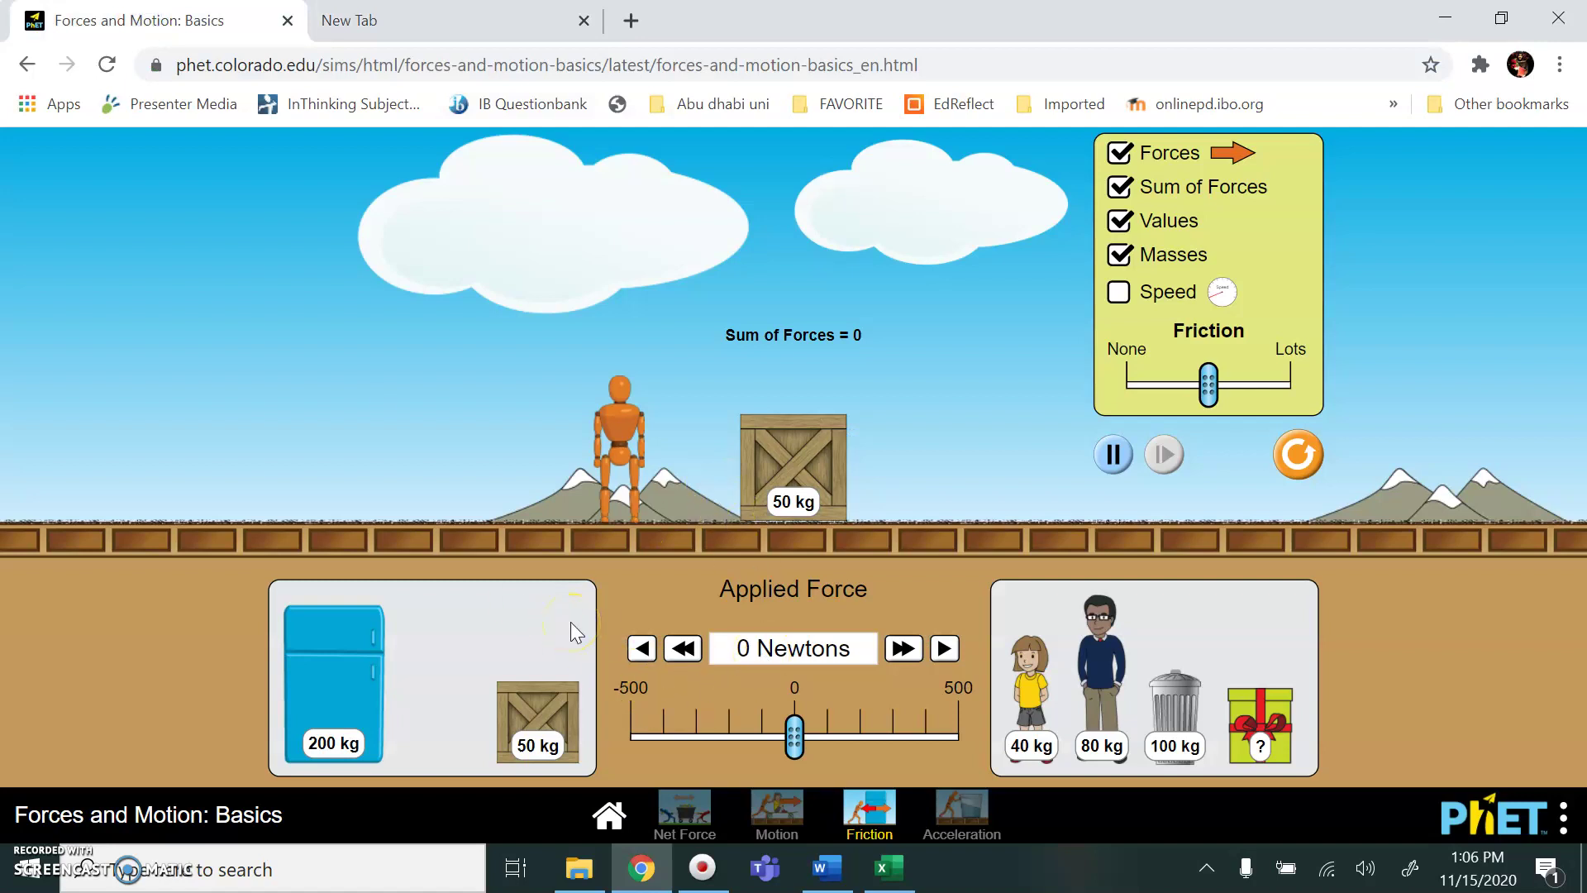
pyautogui.click(801, 465)
pyautogui.click(827, 866)
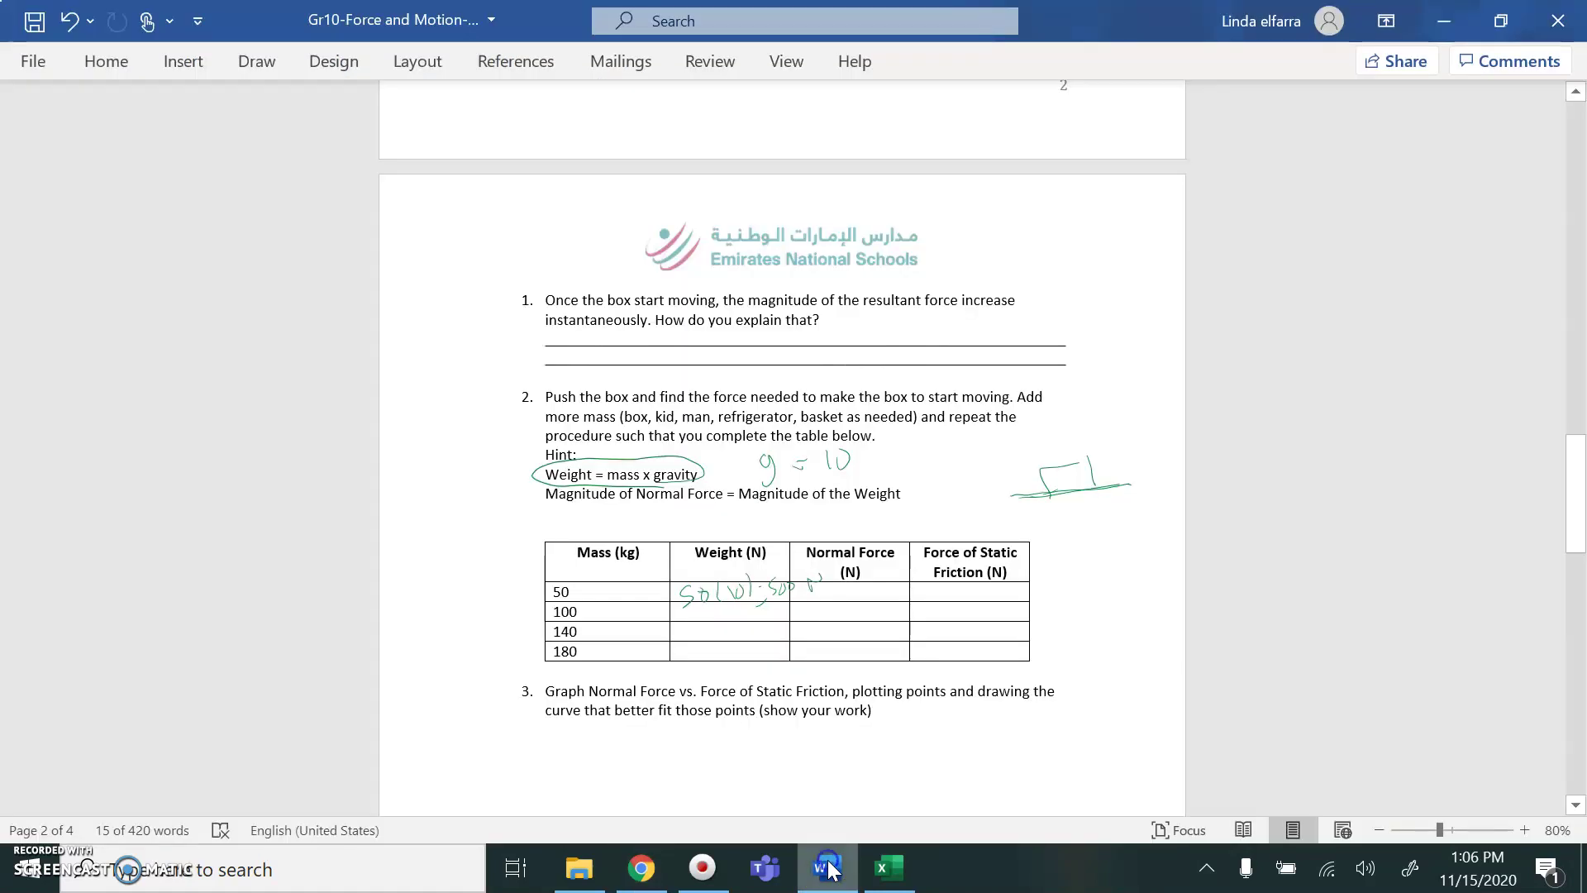
pyautogui.click(789, 626)
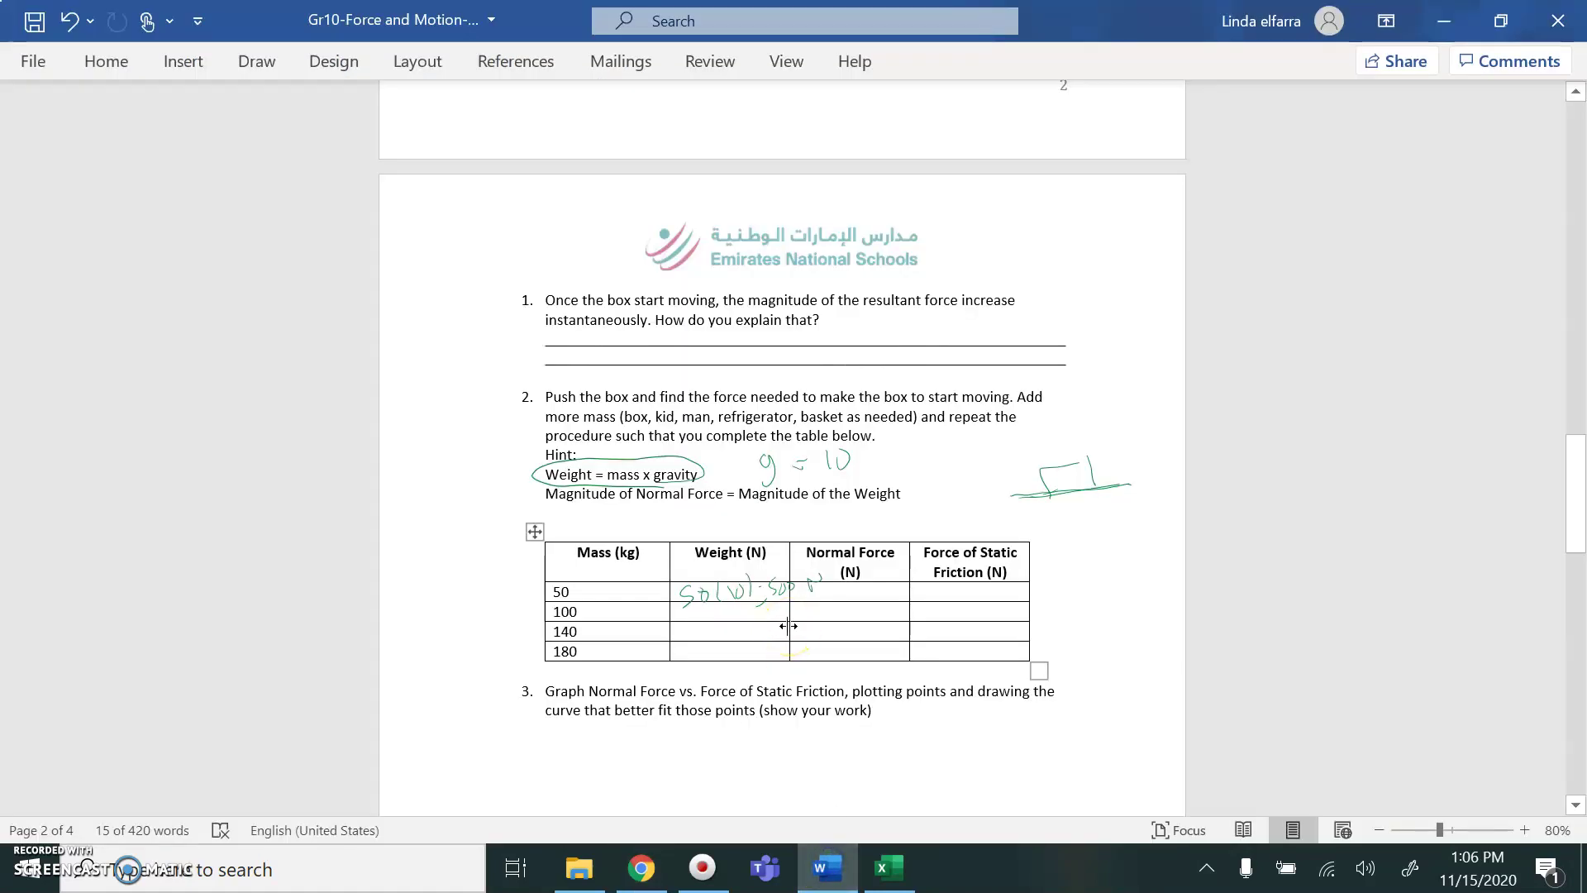
# Step: Handwrite W = m for question 1, with a bracket and arrow from gravity
pyautogui.click(570, 596)
pyautogui.click(571, 616)
pyautogui.moveTo(904, 333)
pyautogui.mouseDown()
pyautogui.moveTo(953, 331)
pyautogui.moveTo(1056, 405)
pyautogui.mouseUp()
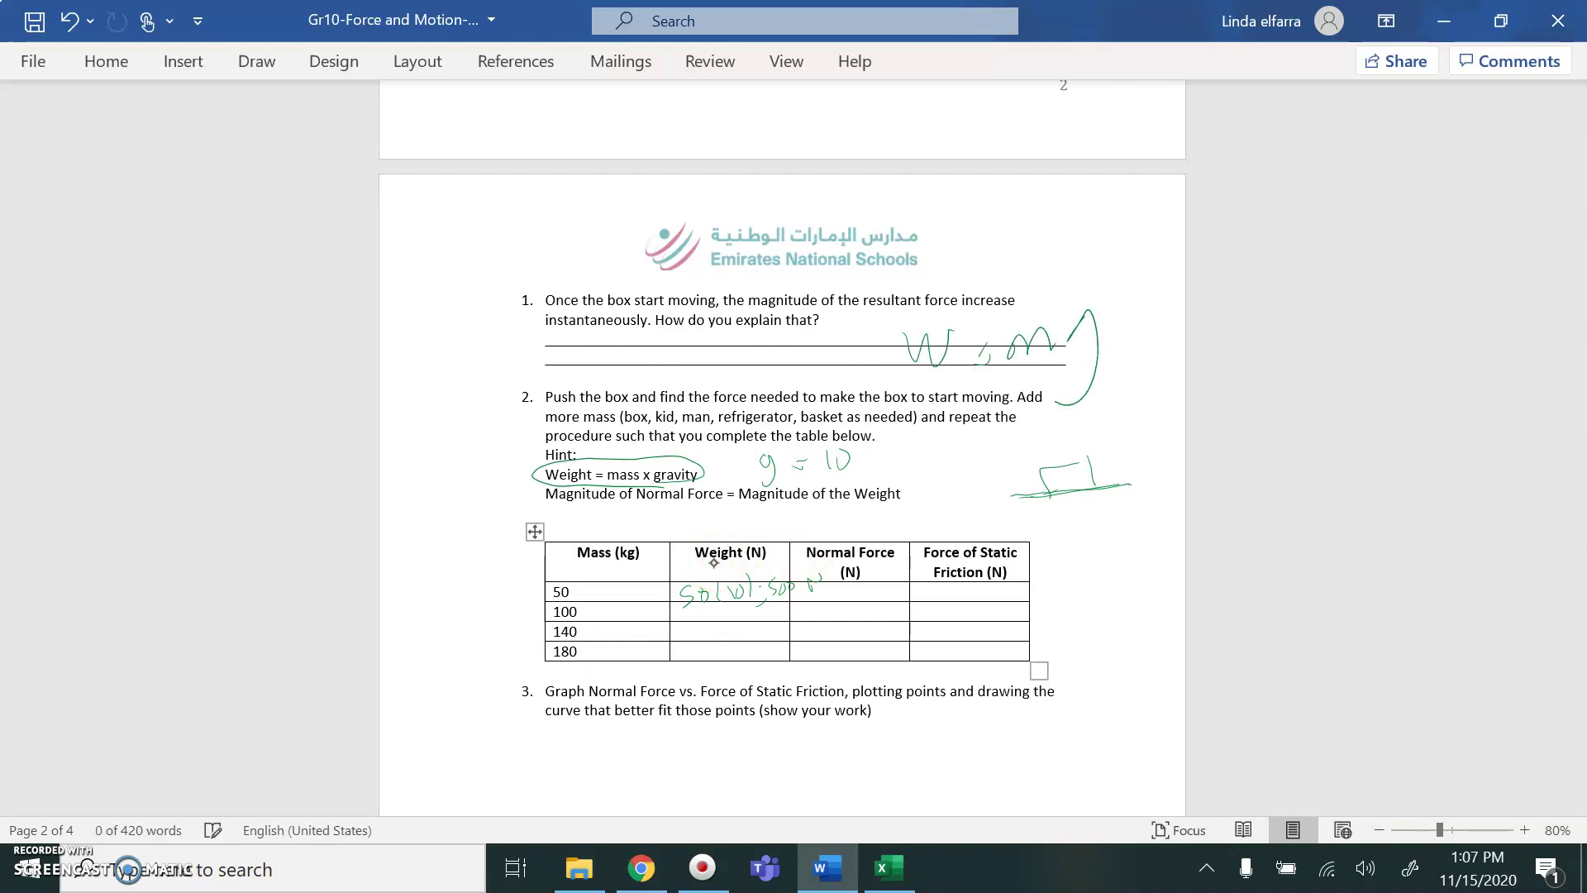
pyautogui.moveTo(698, 480); pyautogui.dragTo(747, 436)
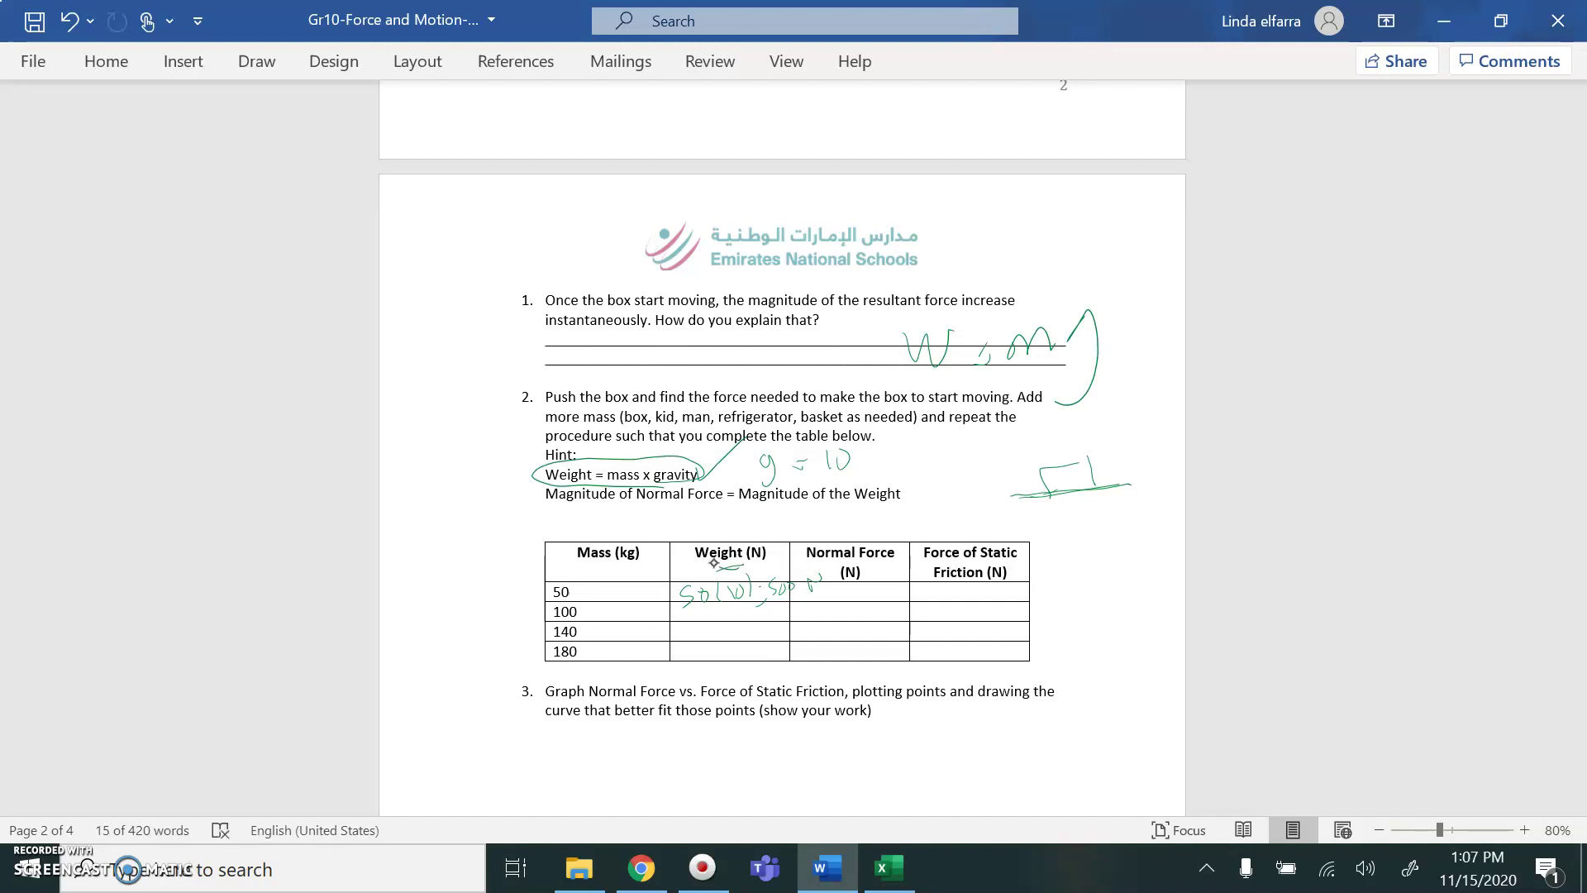
# Step: Add m/s² after g = 10 and handwrite weights 1000 and 1400 in the table
pyautogui.moveTo(859, 467); pyautogui.dragTo(885, 453)
pyautogui.moveTo(905, 450)
pyautogui.mouseDown()
pyautogui.moveTo(899, 479)
pyautogui.moveTo(920, 481)
pyautogui.mouseUp()
pyautogui.moveTo(933, 457); pyautogui.dragTo(951, 452)
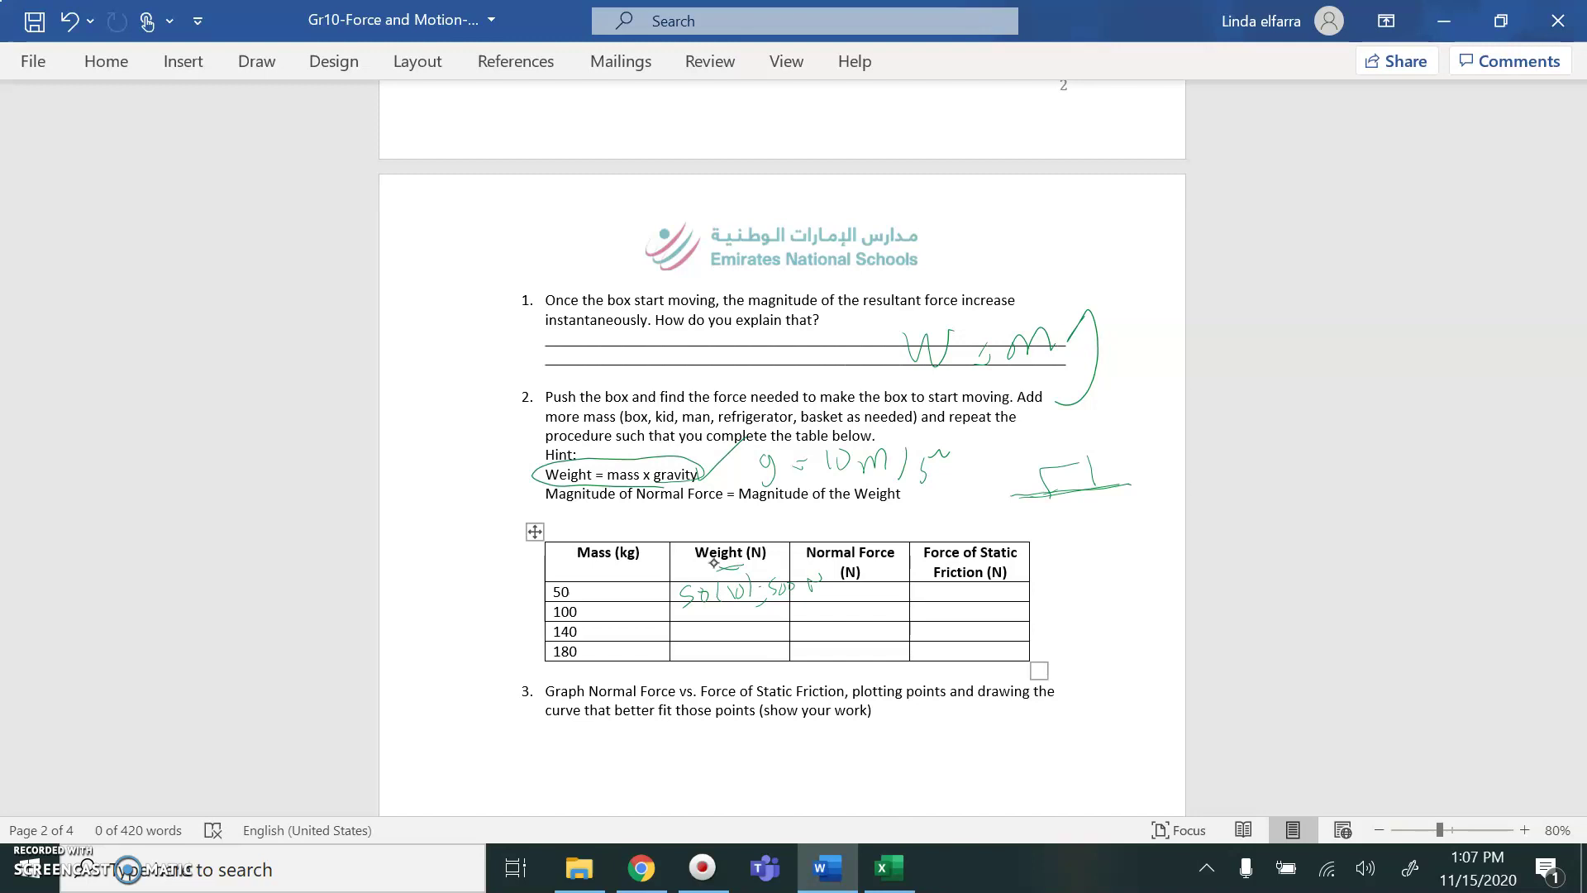
pyautogui.moveTo(703, 609); pyautogui.dragTo(706, 621)
pyautogui.moveTo(717, 611); pyautogui.dragTo(719, 612)
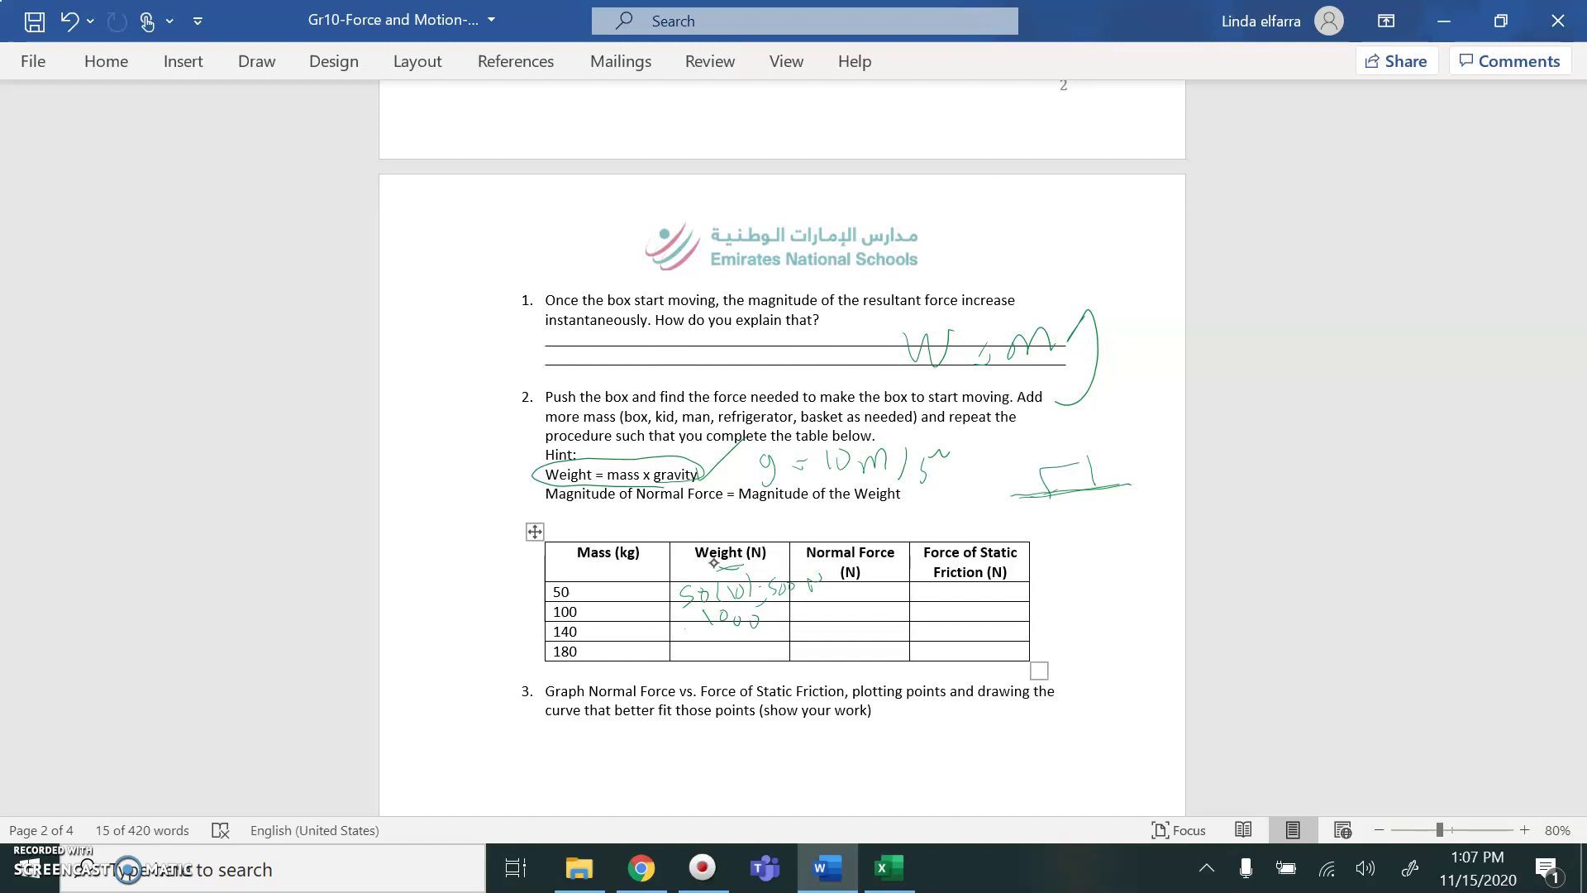
pyautogui.moveTo(685, 621); pyautogui.dragTo(685, 642)
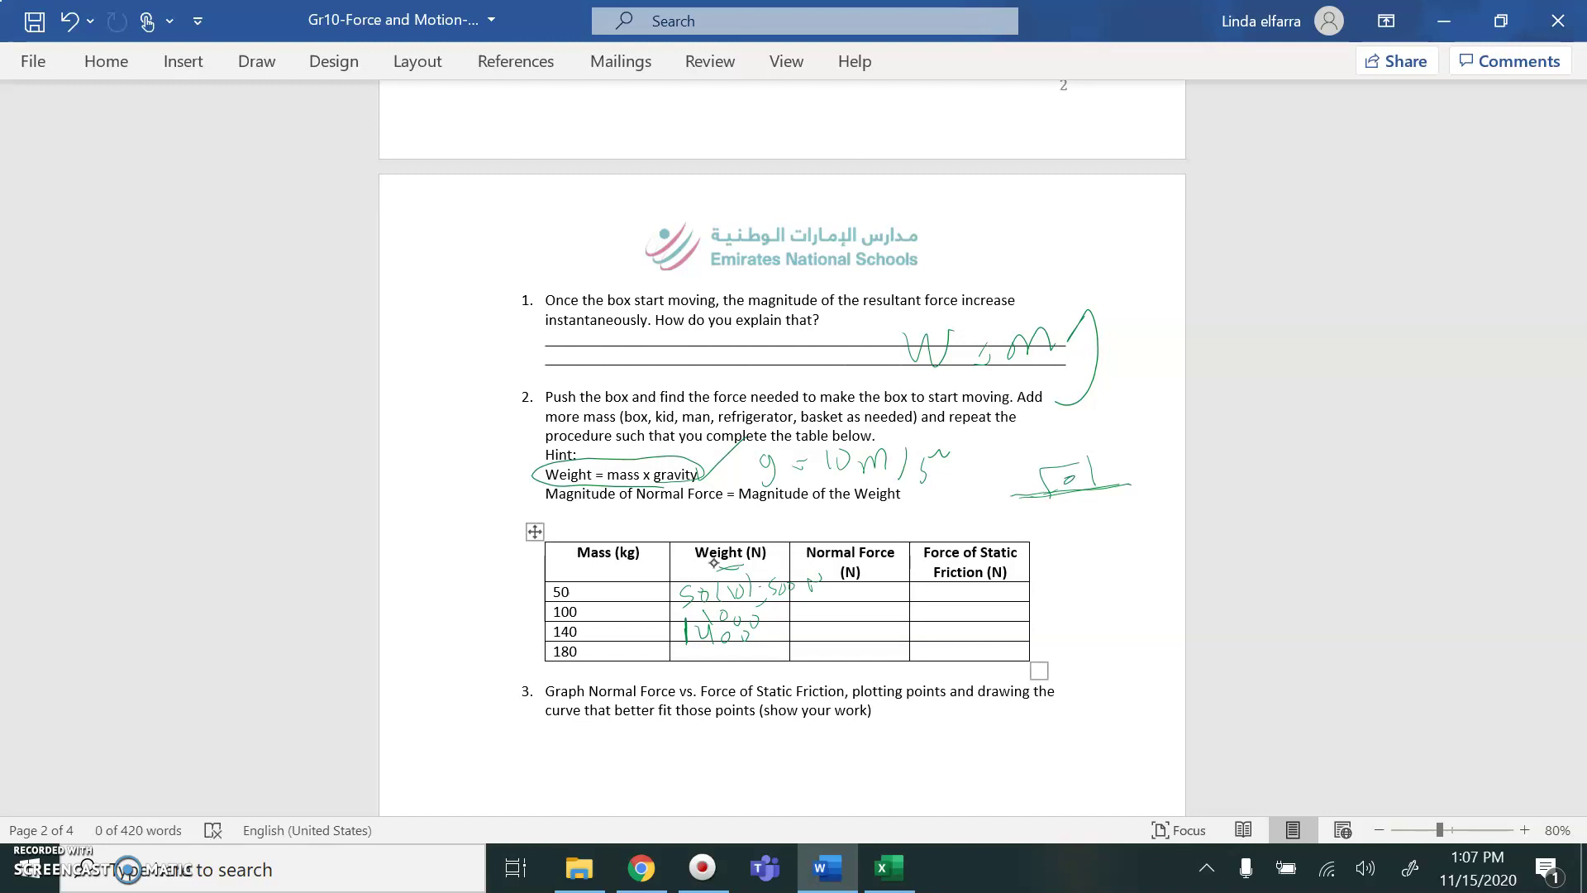
# Step: Sketch labelled force arrows beside the table and underline the normal-force-equals-weight hint
pyautogui.moveTo(1081, 520)
pyautogui.mouseDown()
pyautogui.moveTo(1076, 539)
pyautogui.moveTo(1125, 607)
pyautogui.mouseUp()
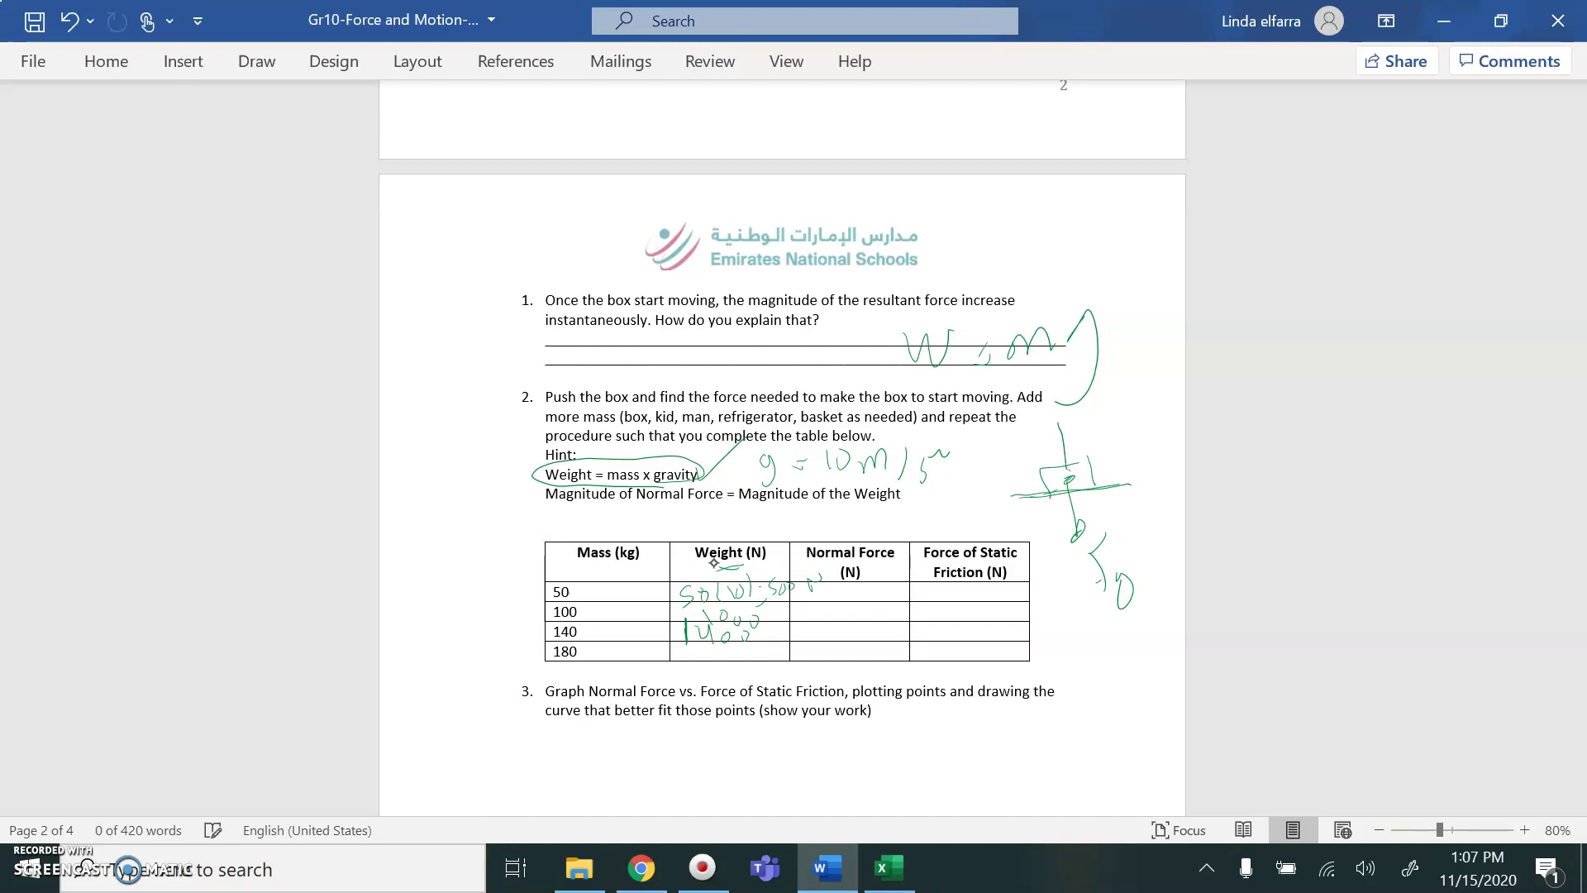
pyautogui.moveTo(1099, 419); pyautogui.dragTo(1110, 415)
pyautogui.moveTo(1114, 476); pyautogui.dragTo(1129, 449)
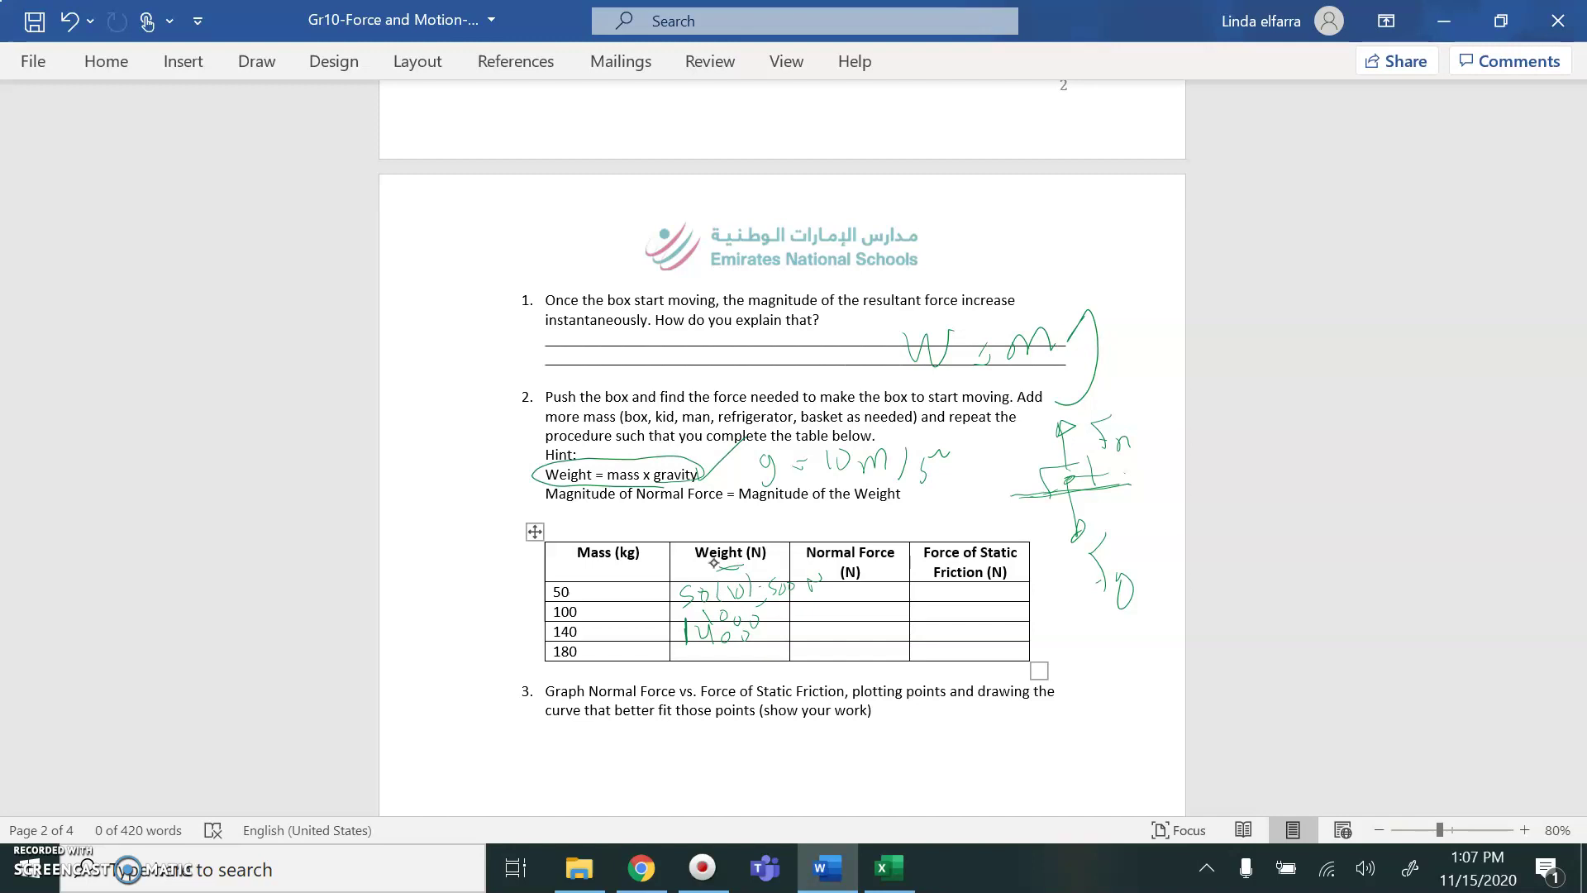
pyautogui.moveTo(589, 506)
pyautogui.mouseDown()
pyautogui.moveTo(689, 520)
pyautogui.moveTo(873, 510)
pyautogui.mouseUp()
pyautogui.moveTo(736, 513); pyautogui.dragTo(761, 510)
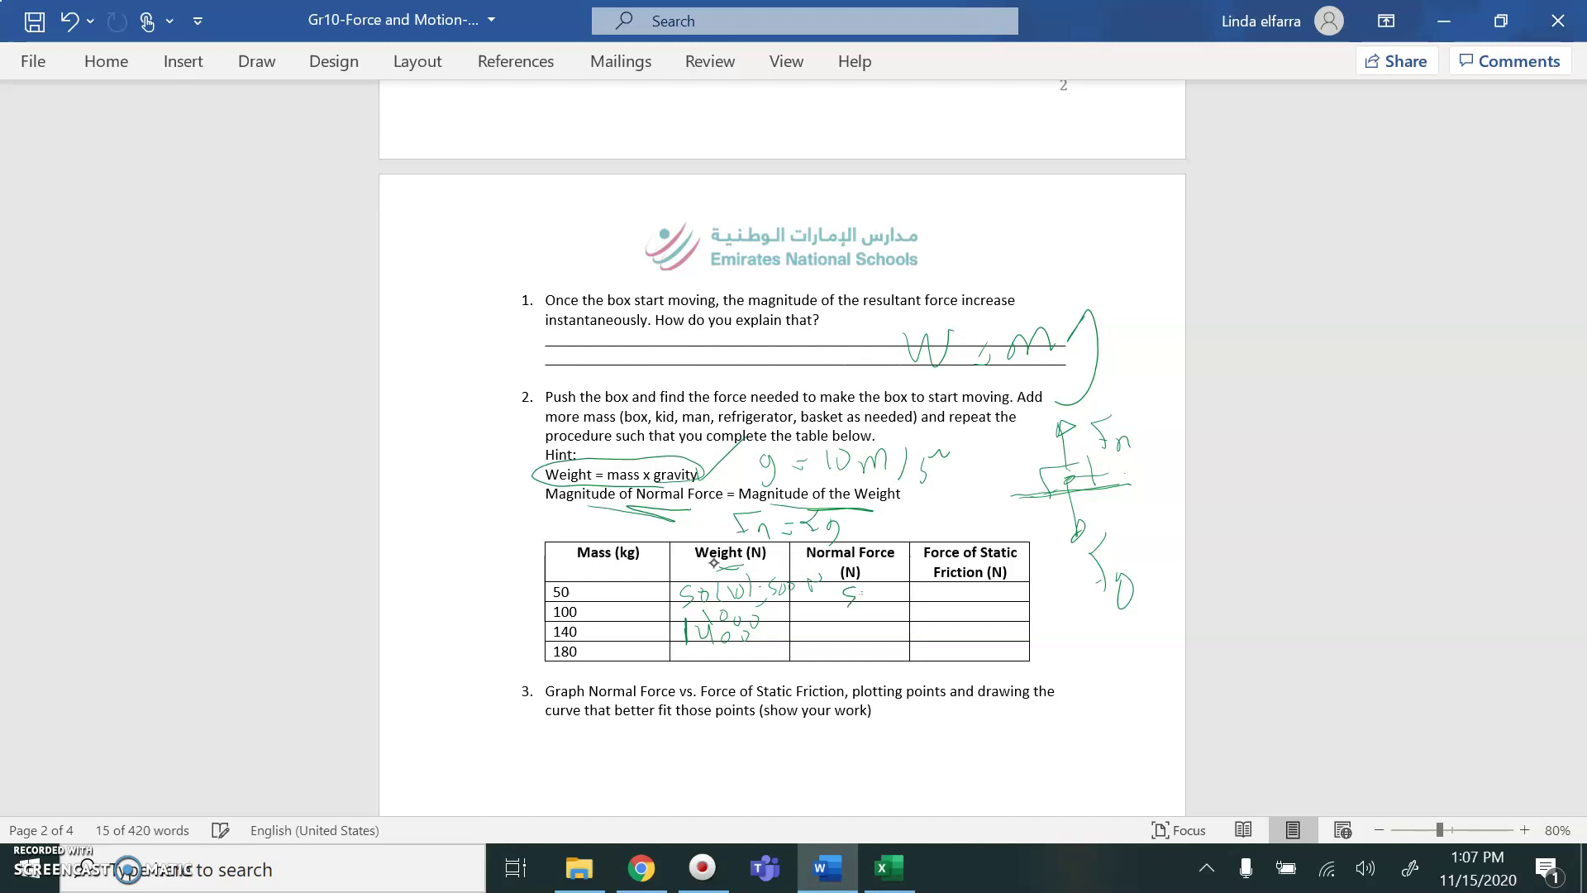
# Step: Handwrite 1000 as the 100 kg normal force and circle the Force of Static Friction header
pyautogui.moveTo(860, 608)
pyautogui.mouseDown()
pyautogui.moveTo(858, 621)
pyautogui.moveTo(883, 611)
pyautogui.mouseUp()
pyautogui.moveTo(894, 607); pyautogui.dragTo(899, 617)
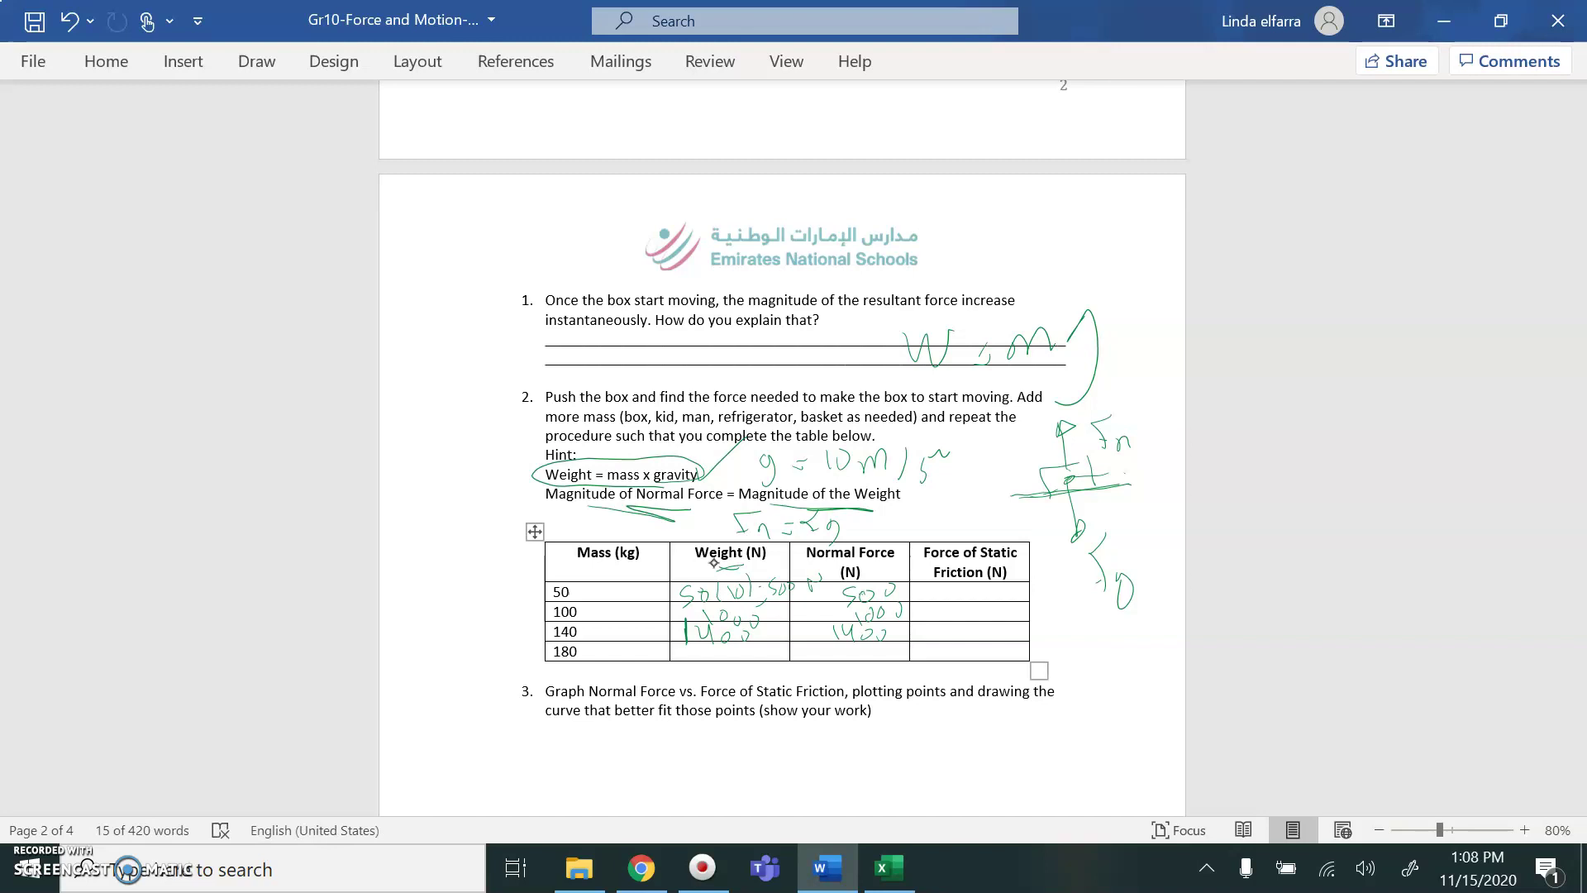
pyautogui.moveTo(1027, 580)
pyautogui.mouseDown()
pyautogui.moveTo(924, 522)
pyautogui.moveTo(1025, 574)
pyautogui.mouseUp()
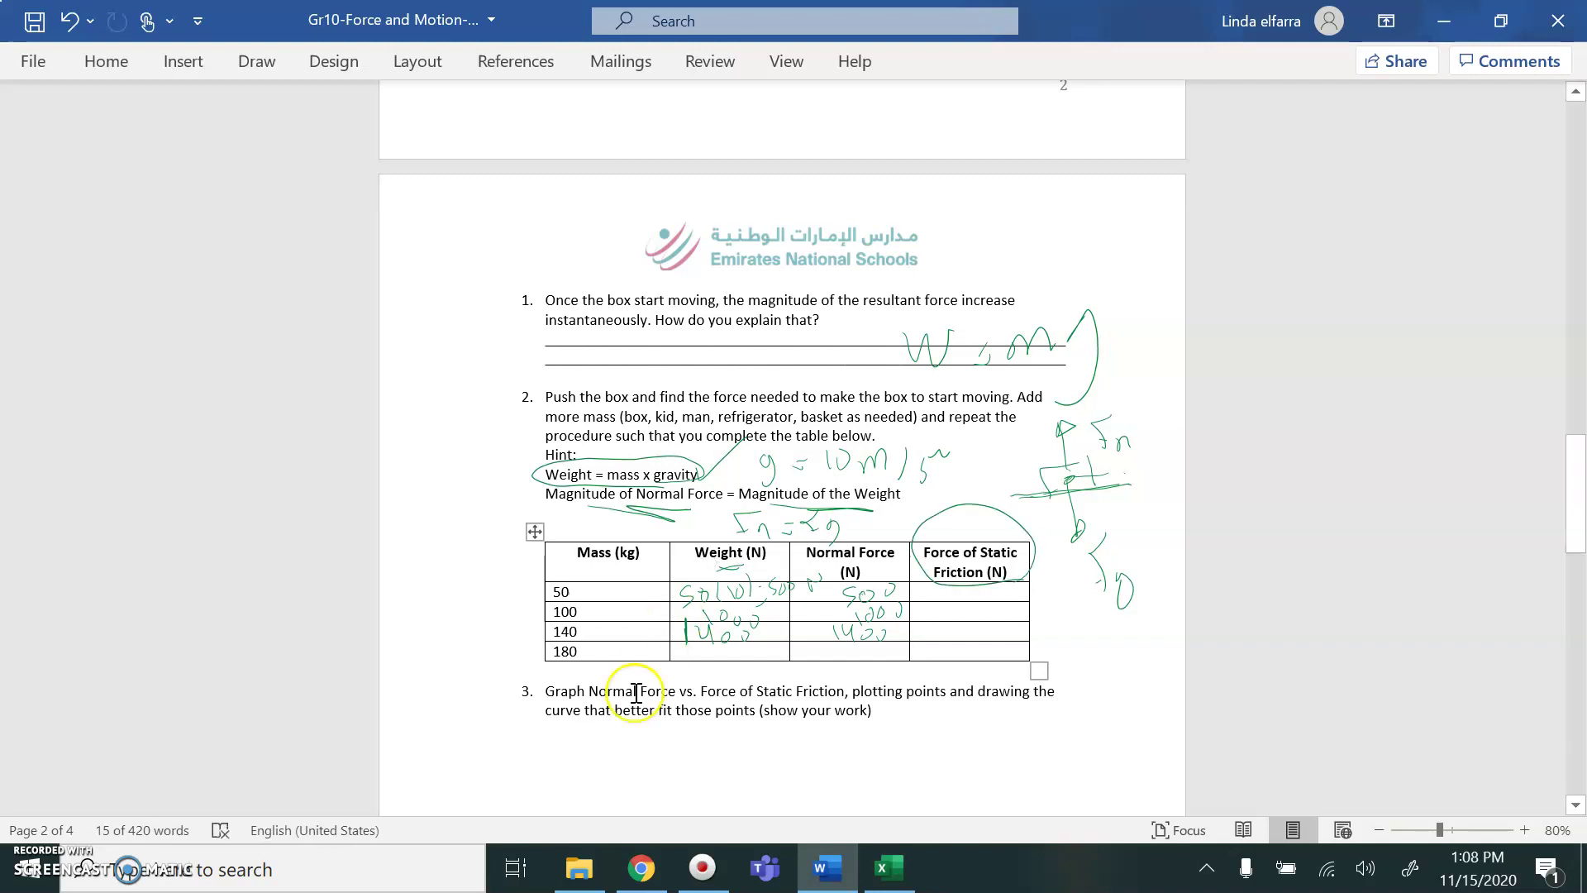
pyautogui.moveTo(644, 882)
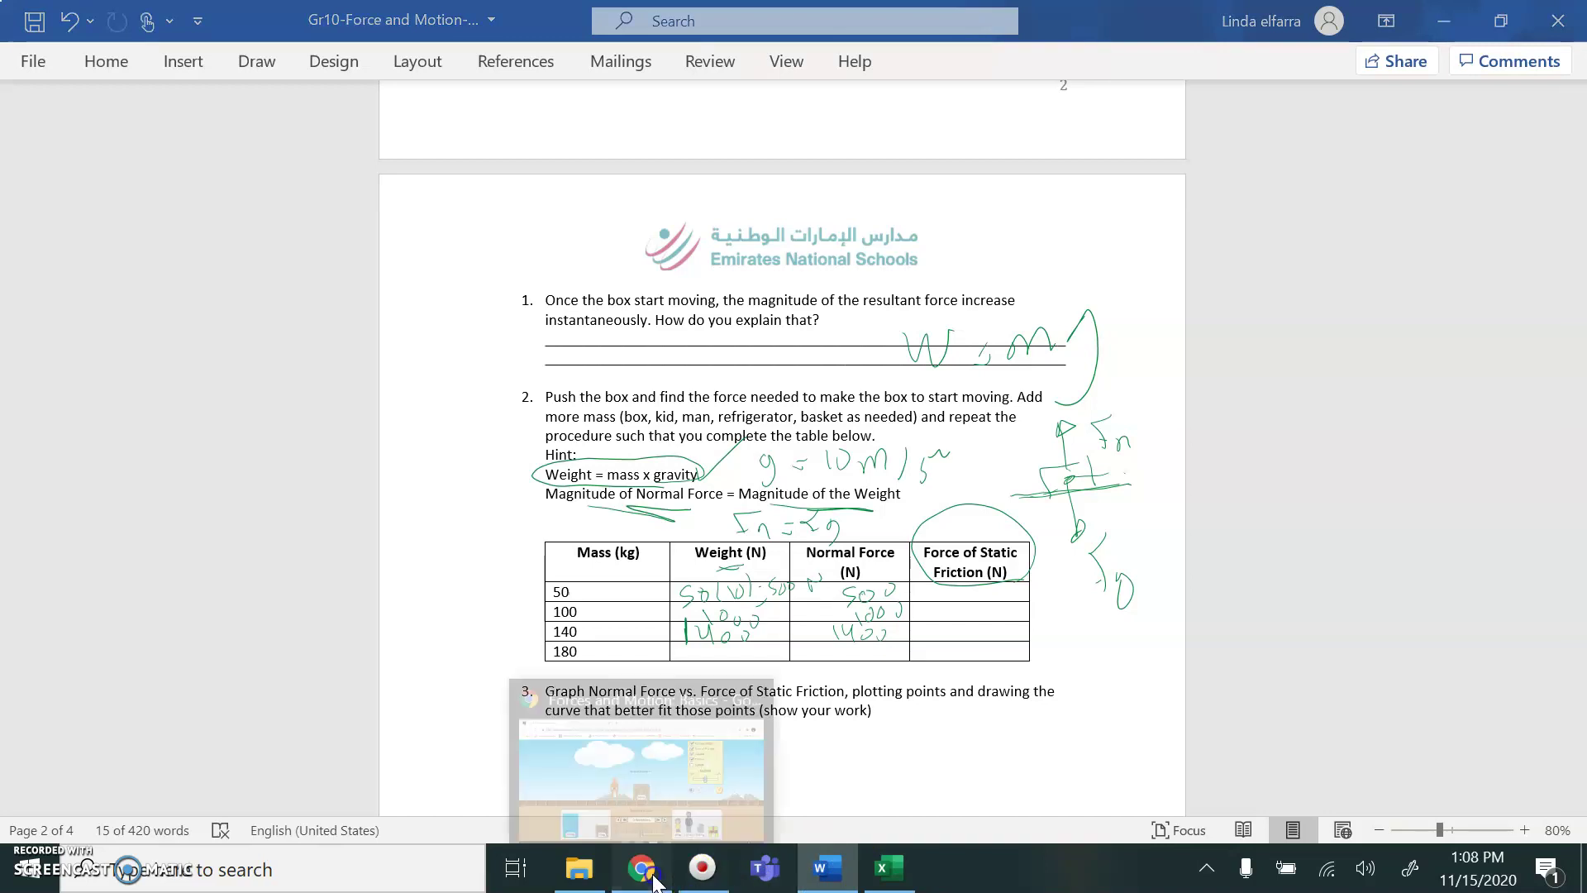
pyautogui.click(661, 744)
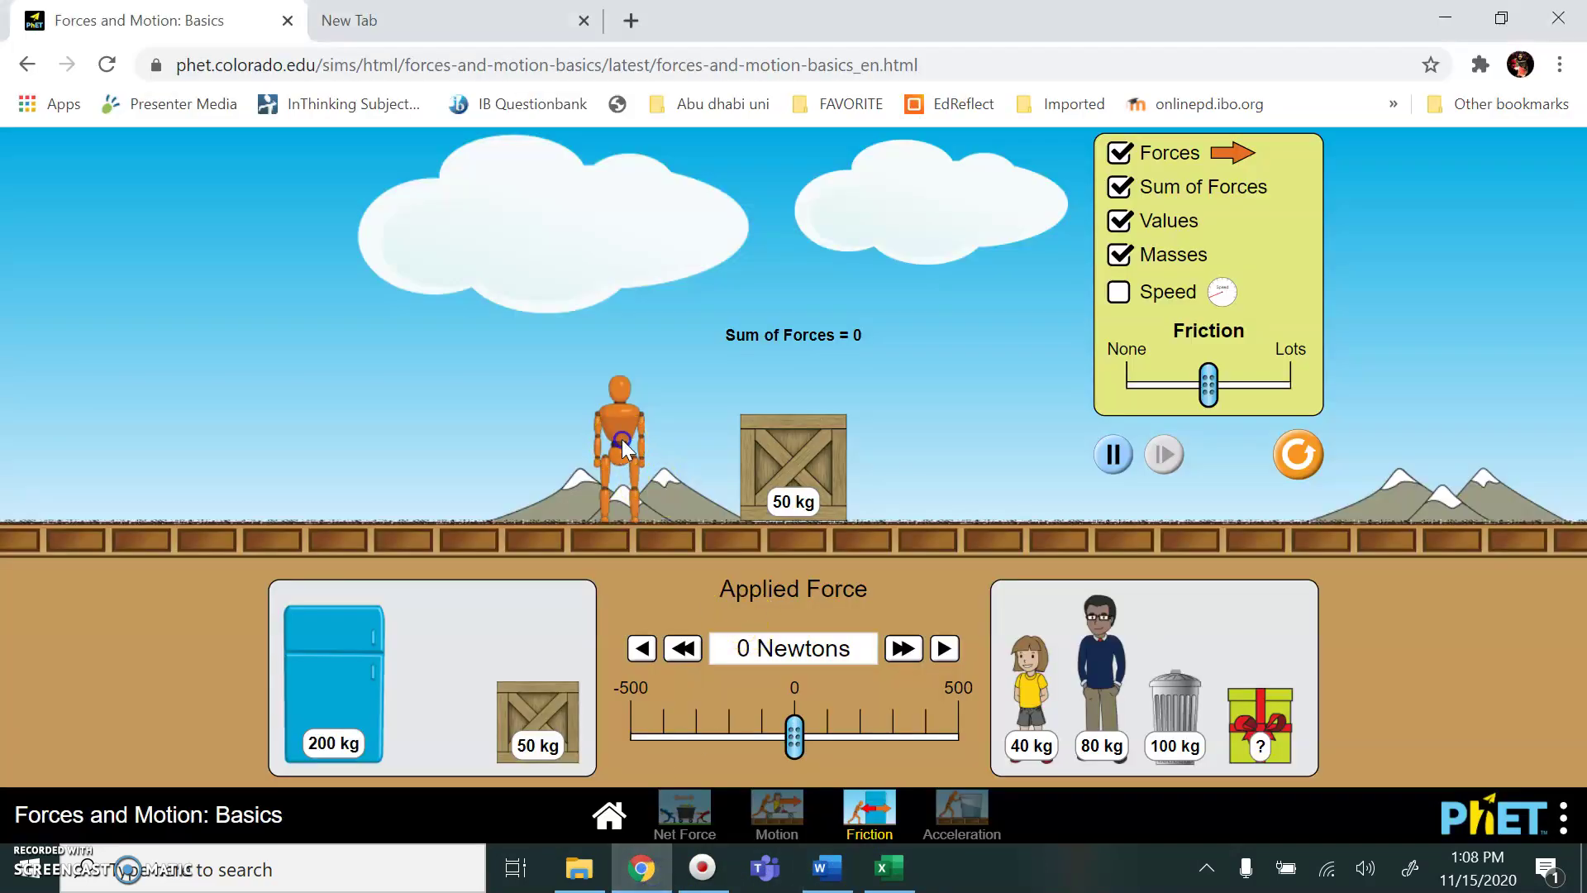
pyautogui.moveTo(621, 439); pyautogui.dragTo(646, 443)
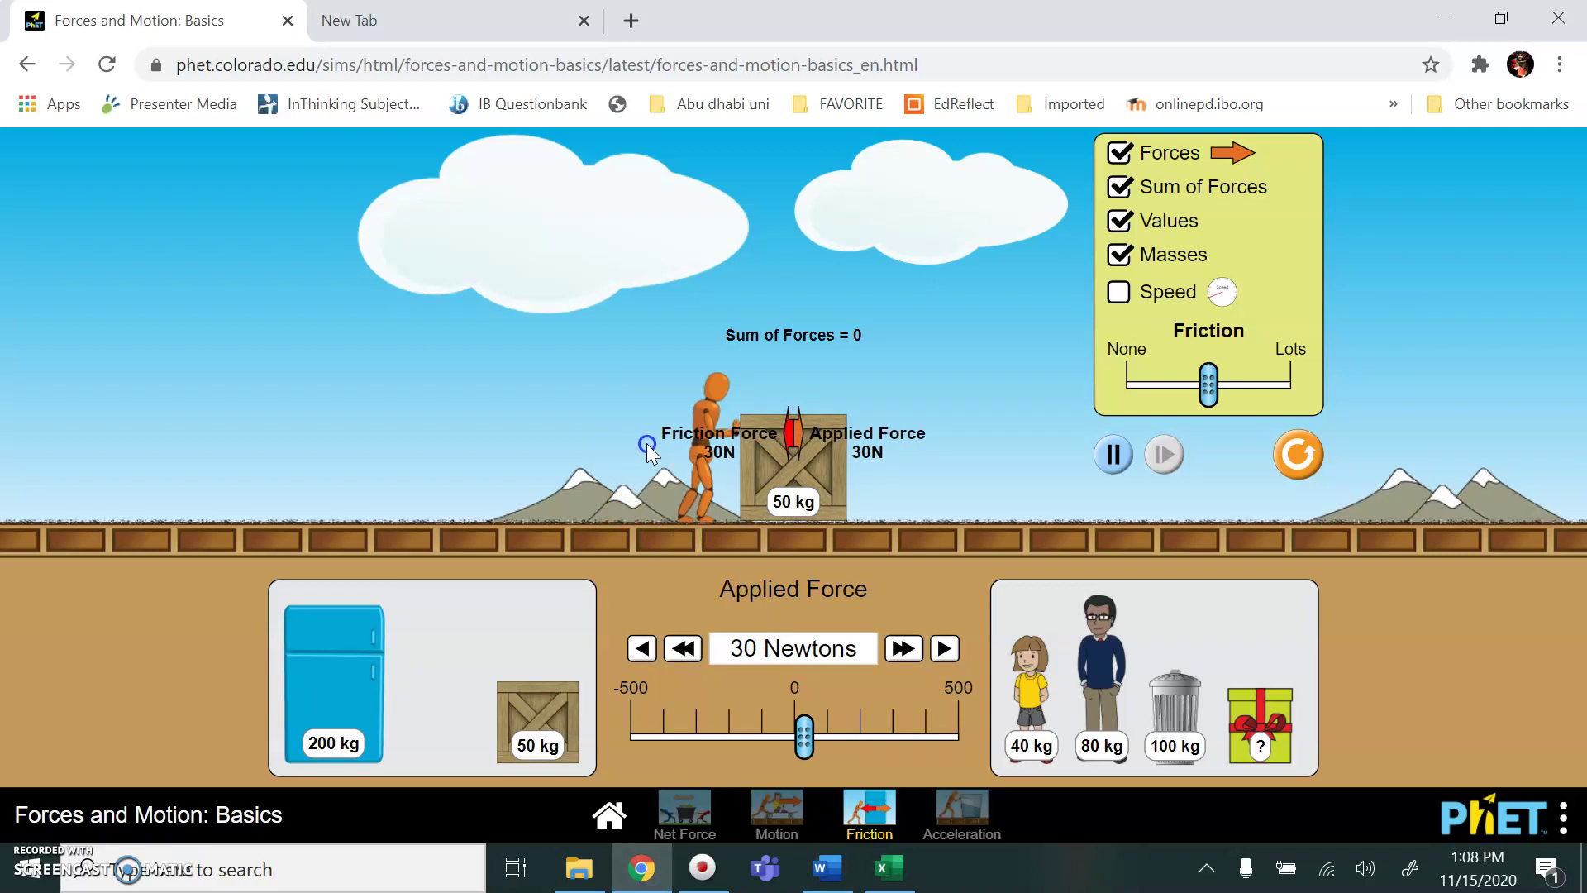
pyautogui.moveTo(646, 443); pyautogui.dragTo(737, 461)
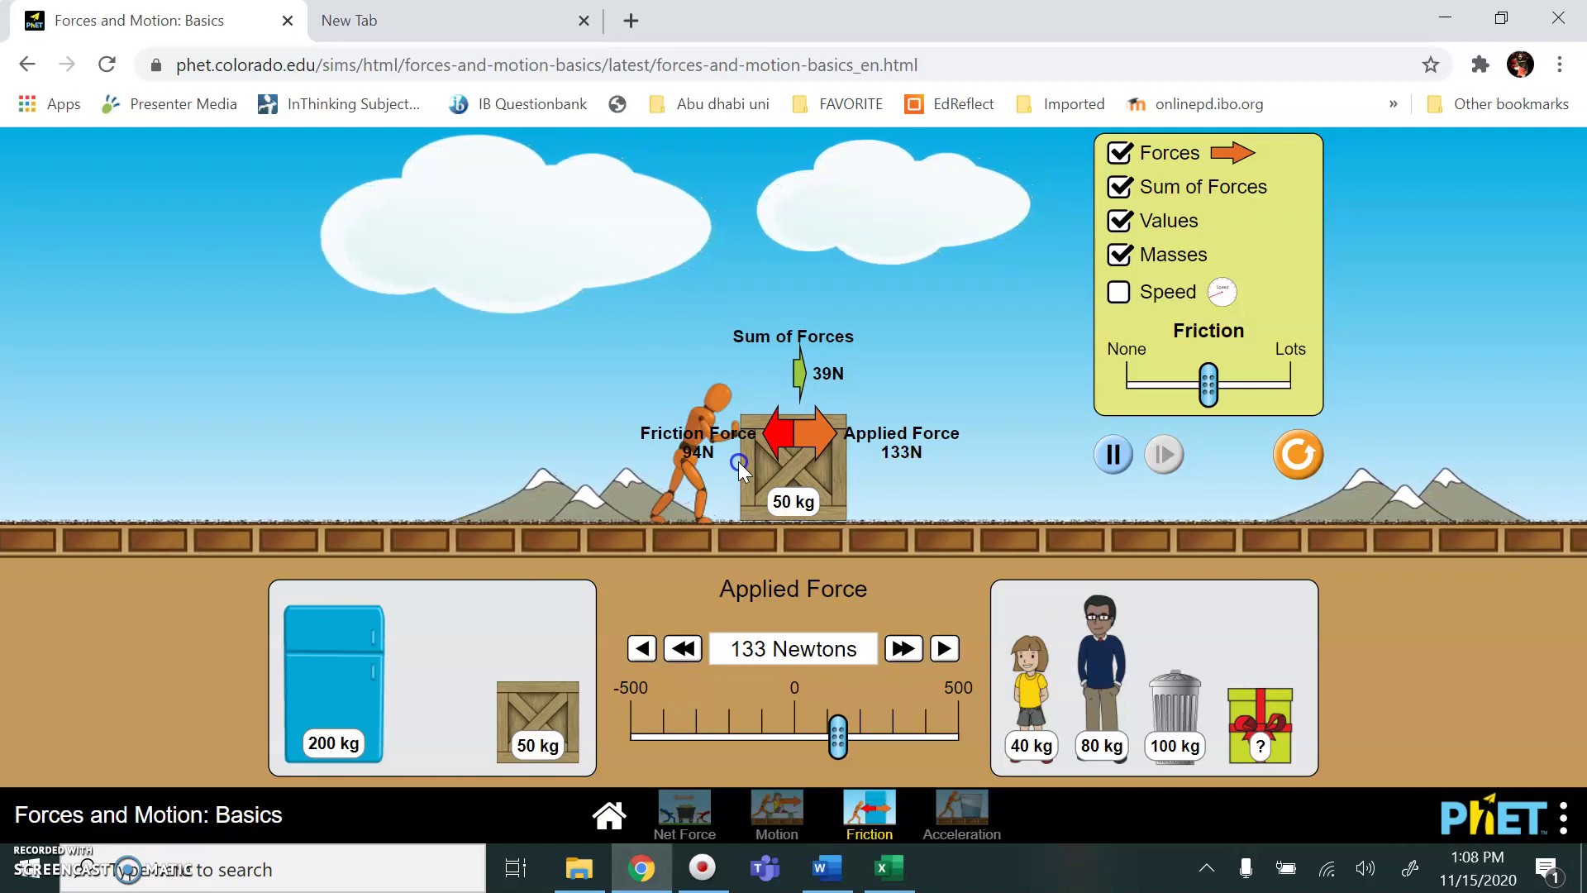
pyautogui.click(737, 461)
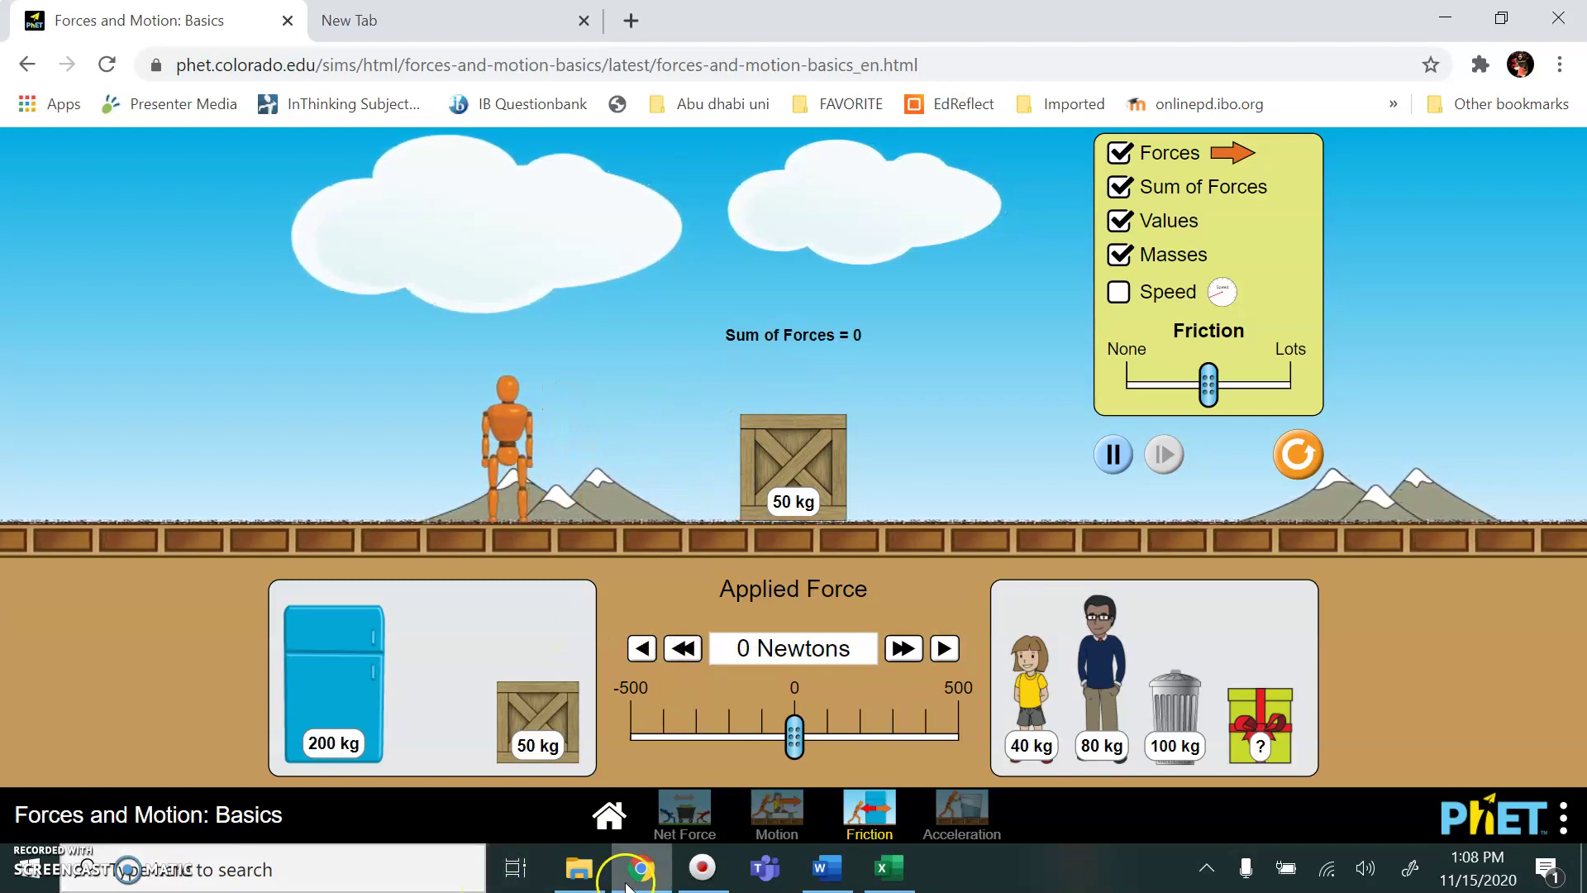
# Step: Back in Word, handwrite 94 in the 50 kg row's Force of Static Friction cell
pyautogui.click(825, 881)
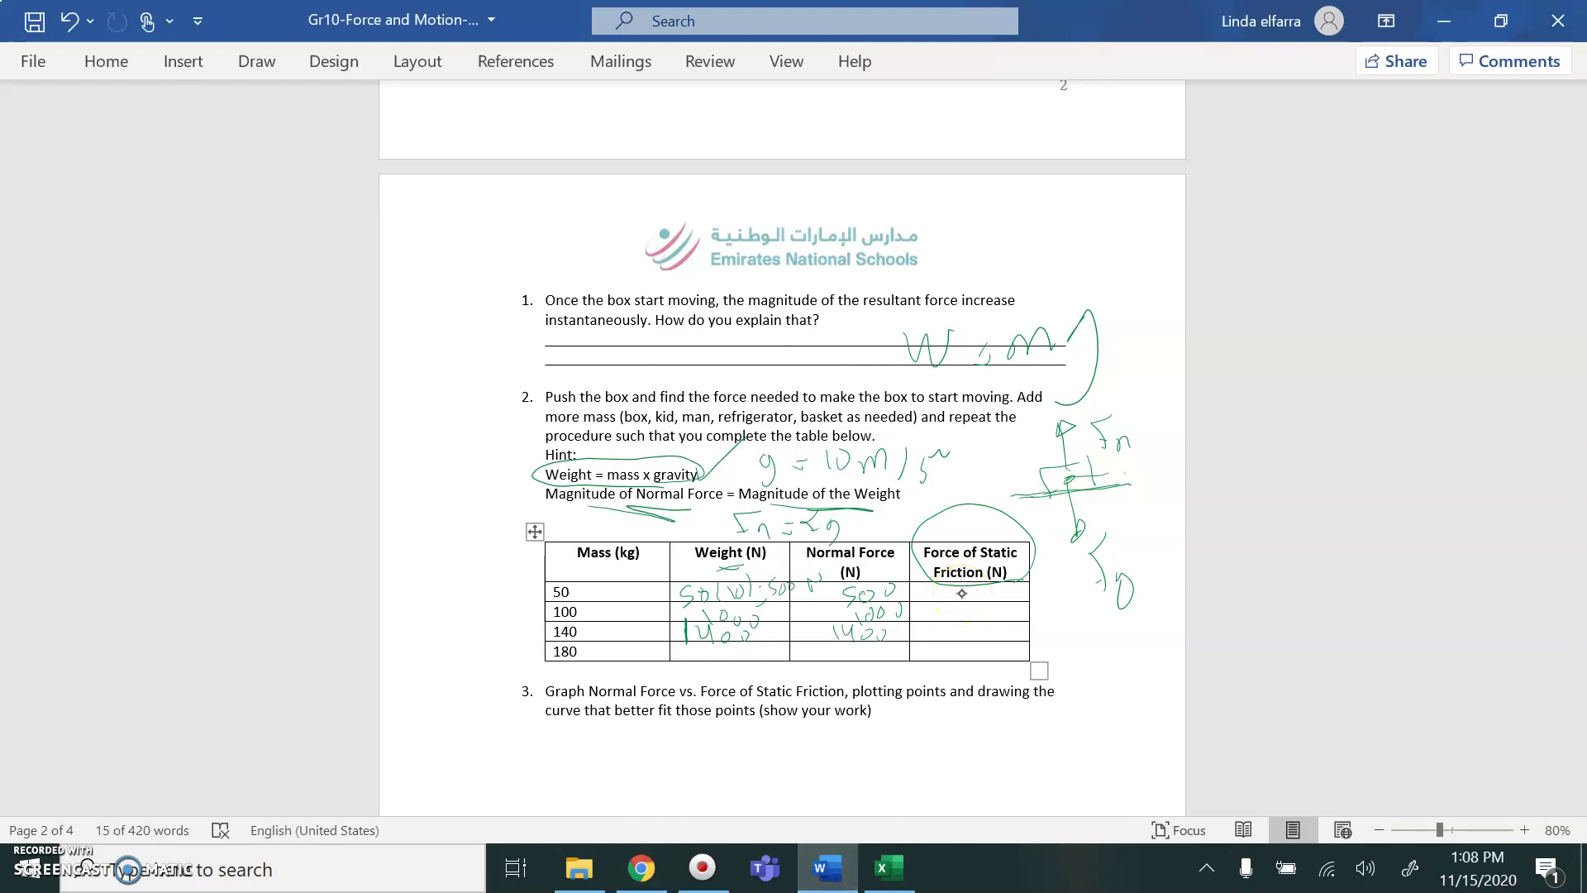
pyautogui.moveTo(998, 590); pyautogui.dragTo(1017, 602)
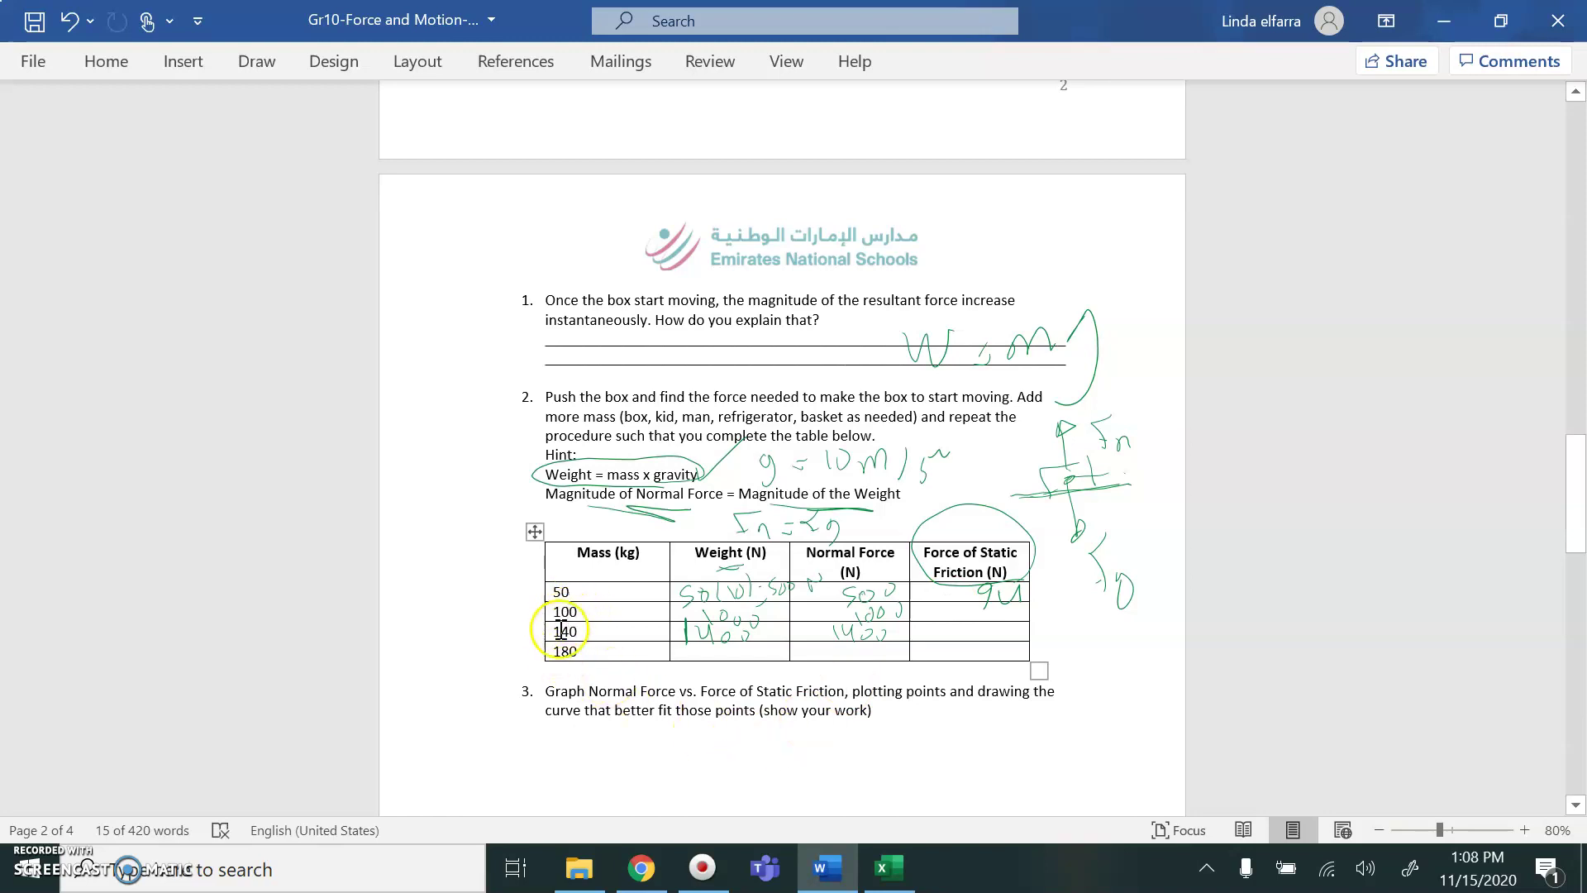
# Step: In PhET, stack two 50 kg crates and push them until they slide against 188 N friction
pyautogui.click(641, 867)
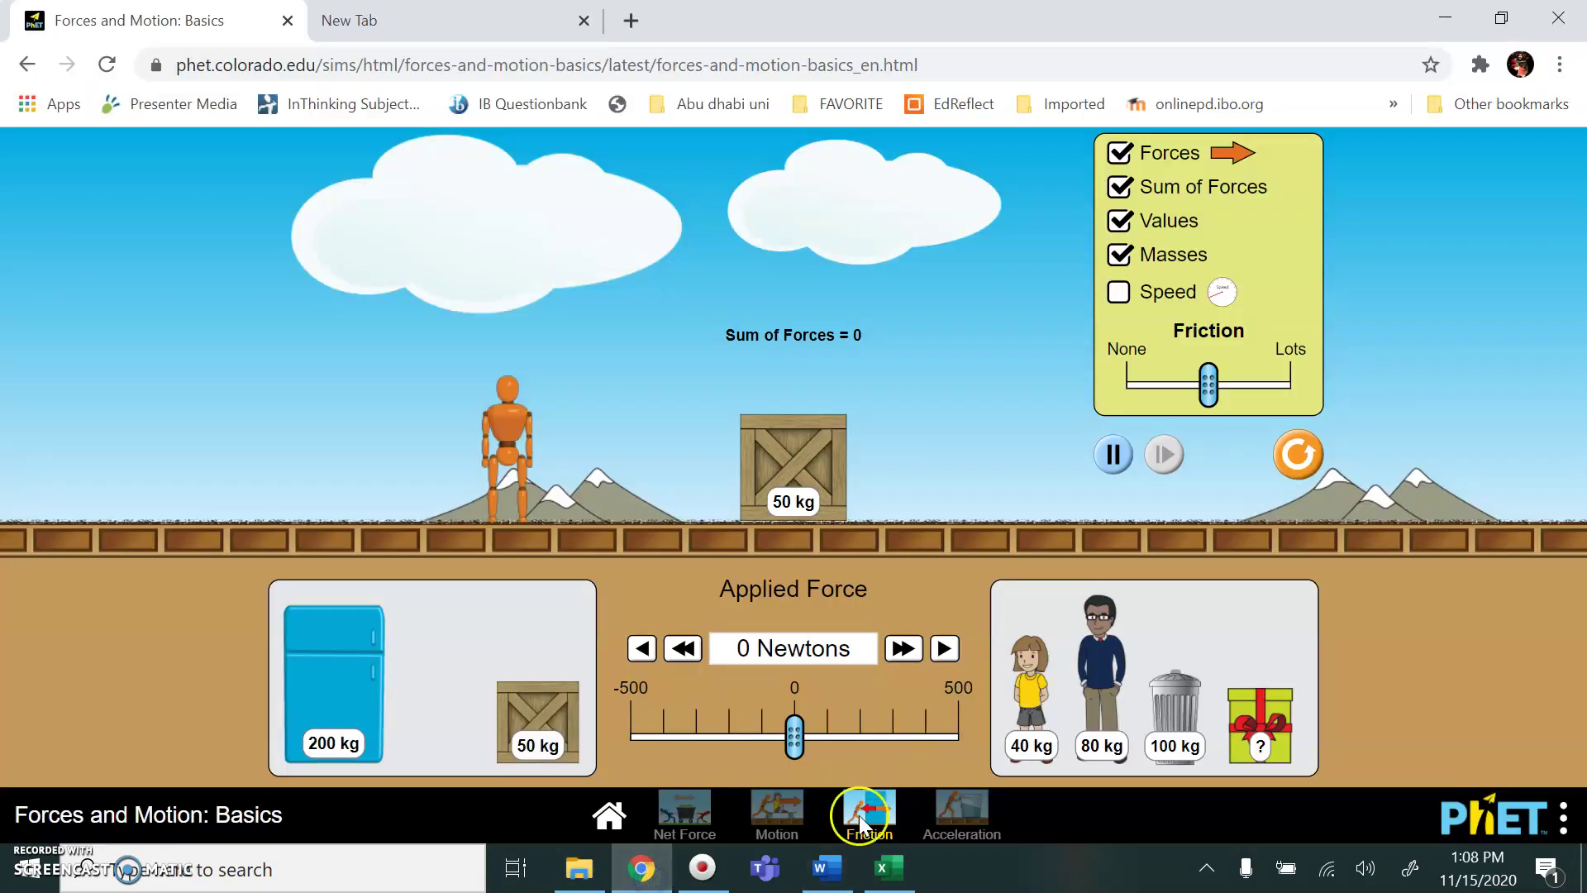
pyautogui.moveTo(526, 735); pyautogui.dragTo(770, 369)
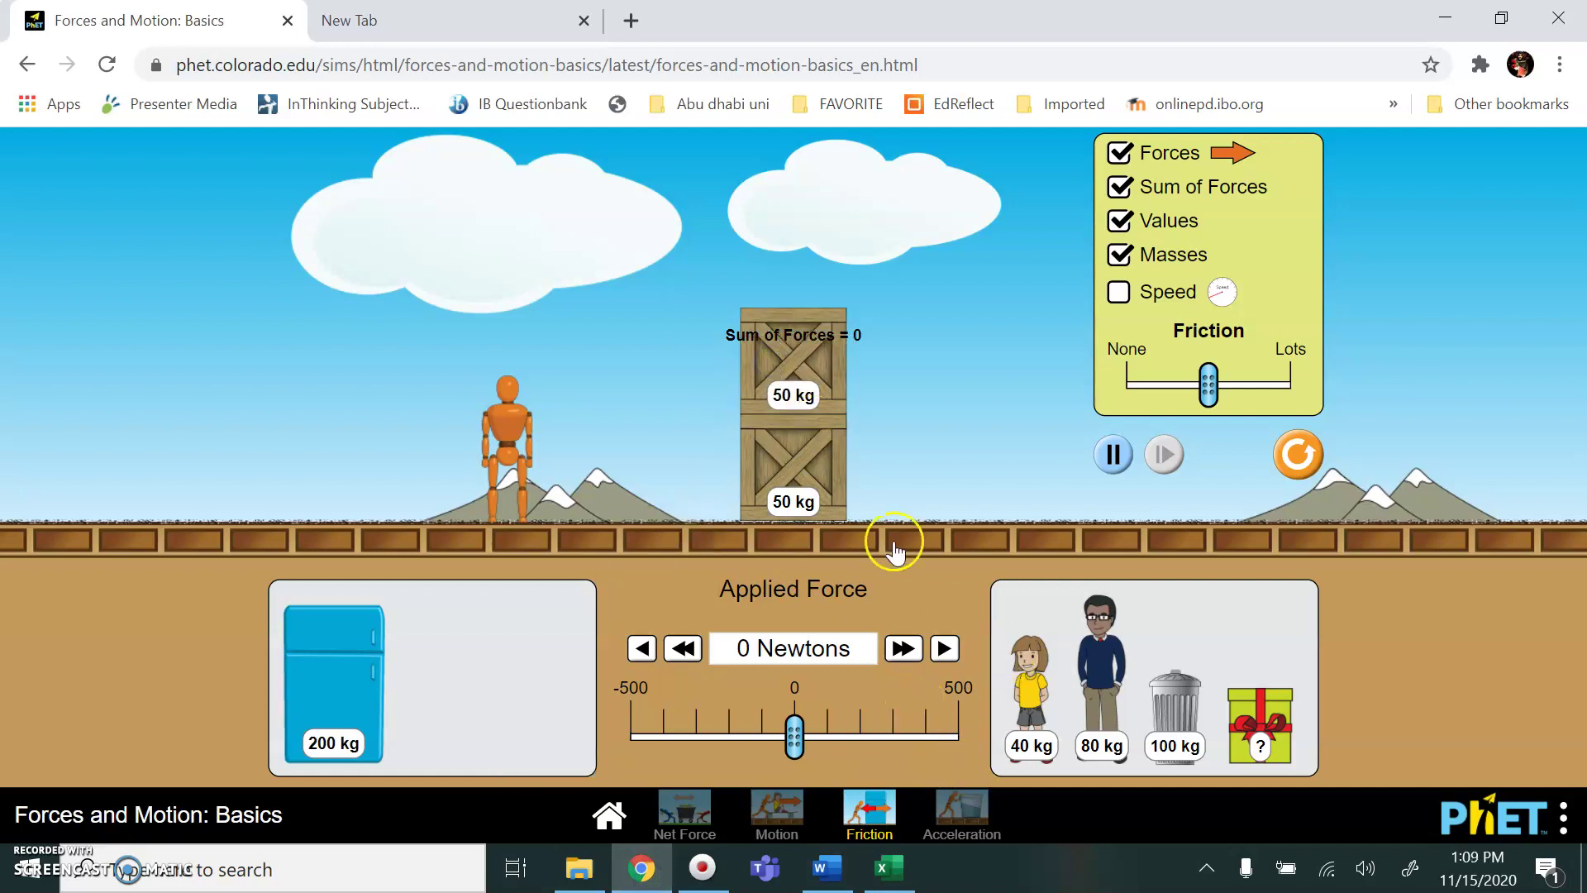
pyautogui.moveTo(1009, 696); pyautogui.dragTo(1099, 655)
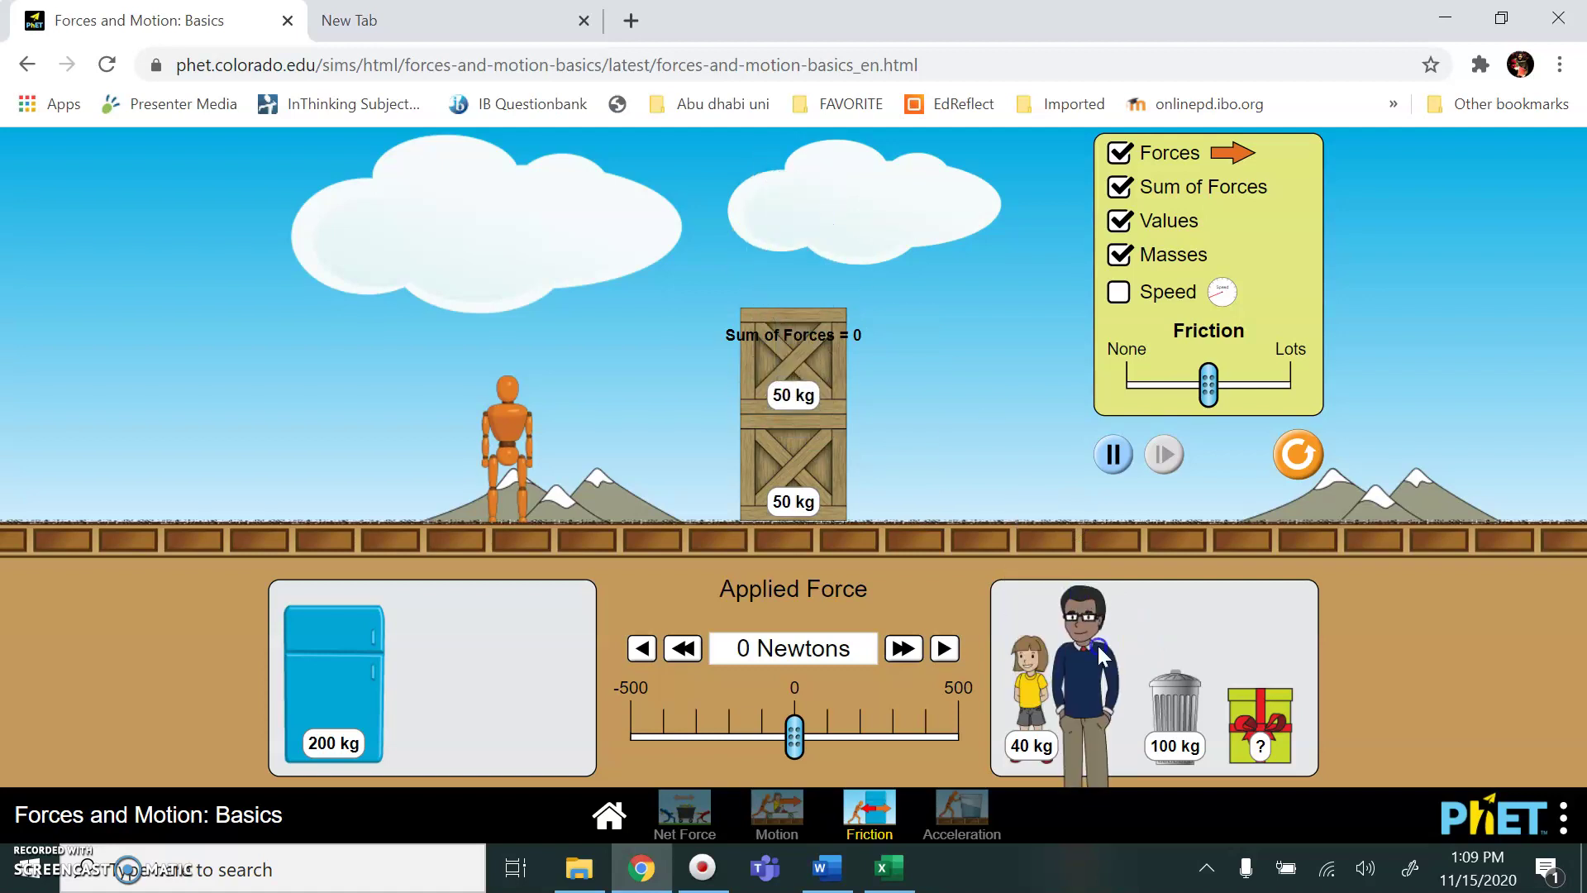
pyautogui.click(505, 446)
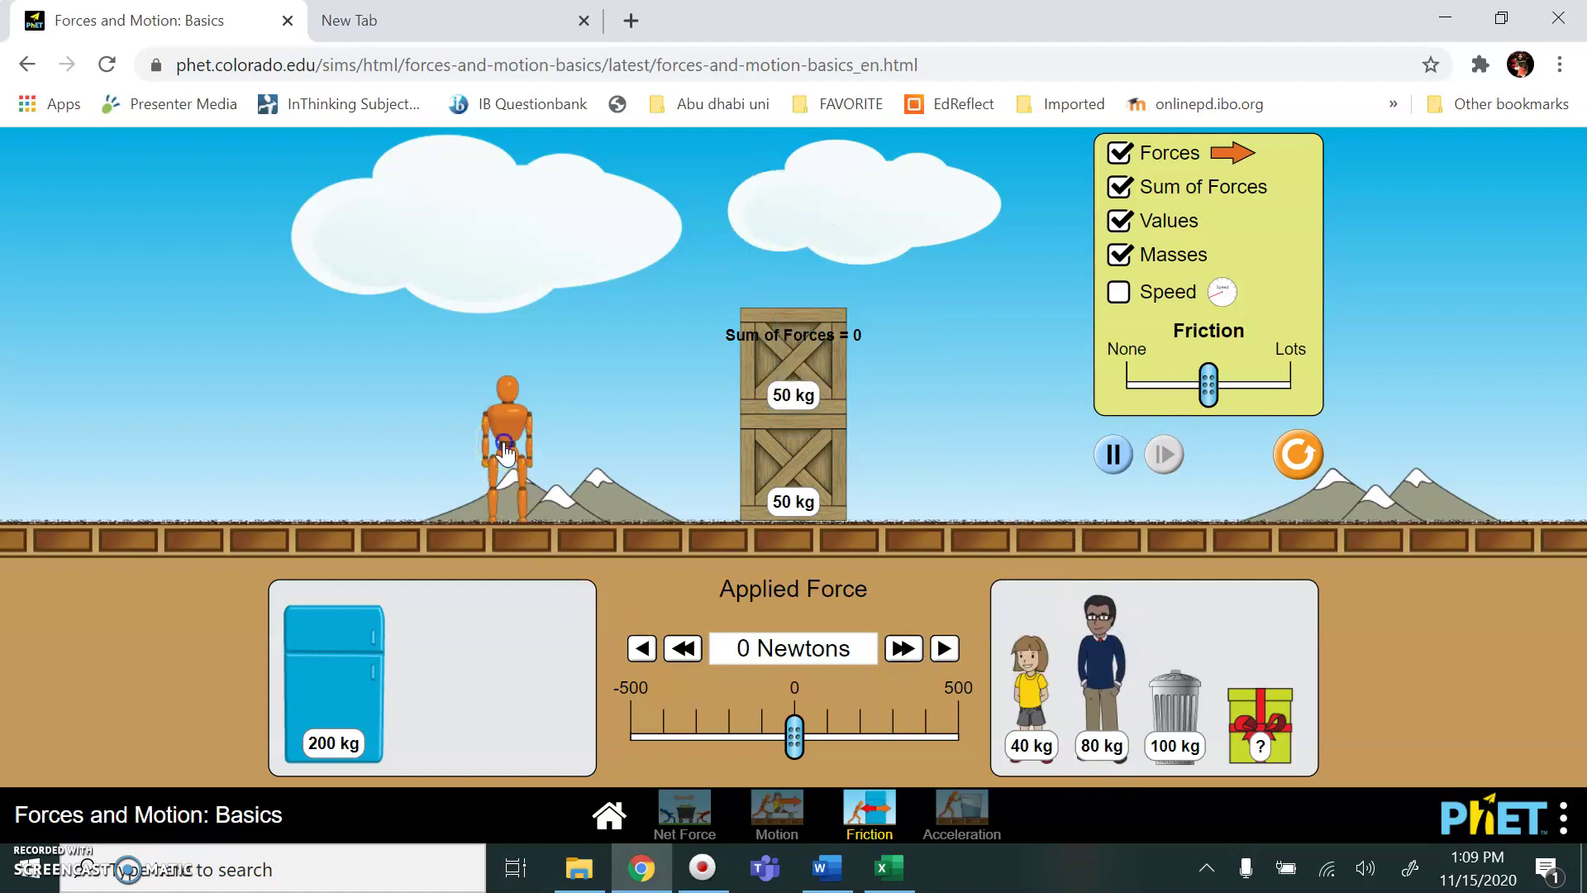
pyautogui.moveTo(505, 451); pyautogui.dragTo(955, 488)
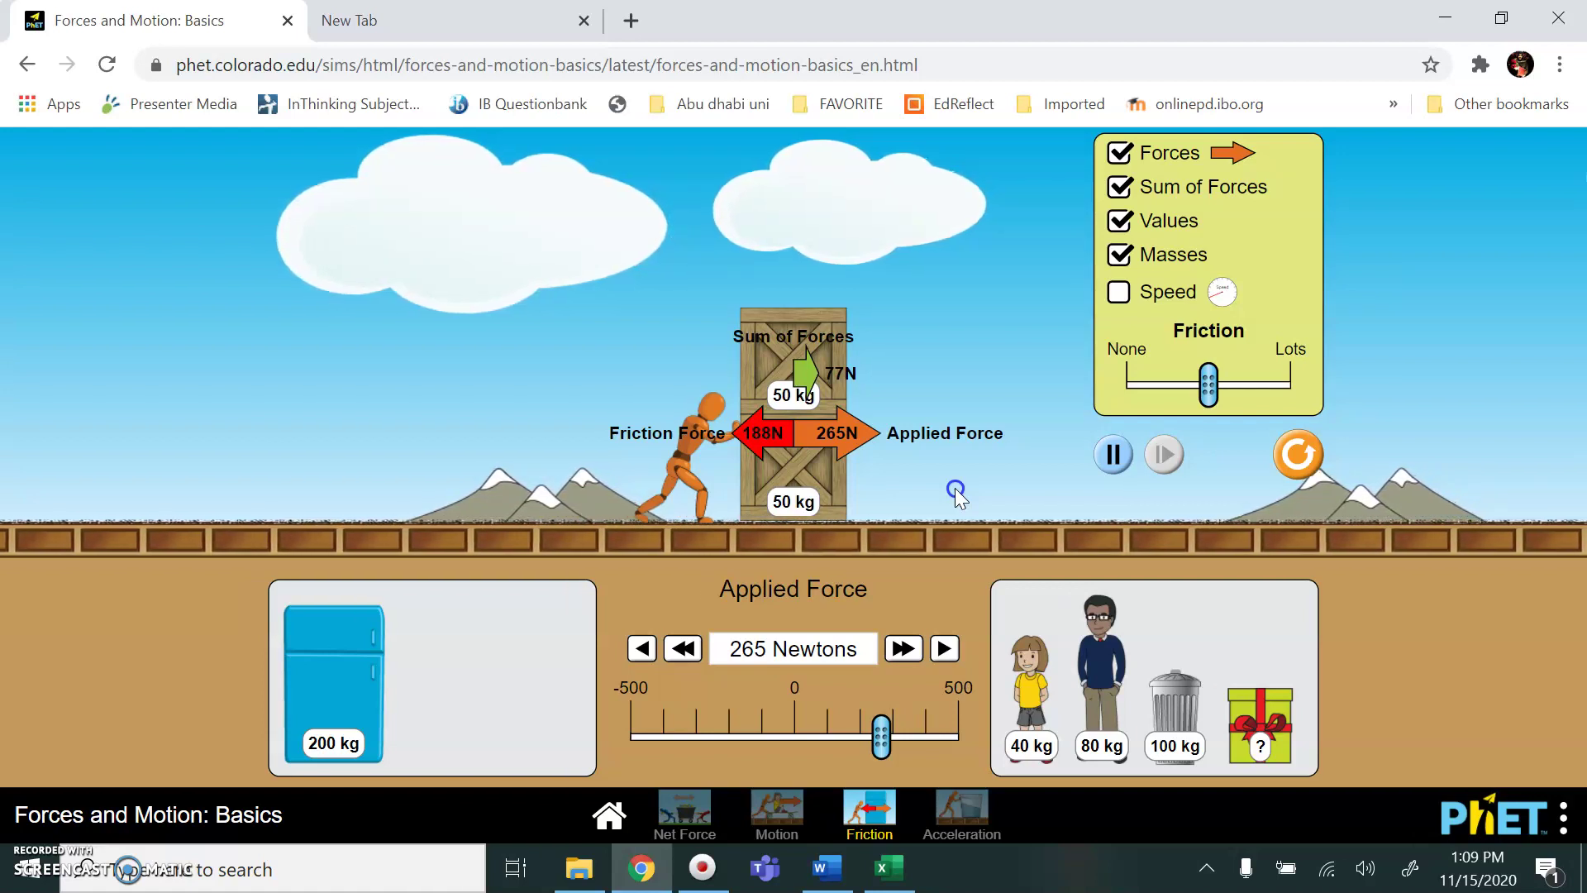
pyautogui.moveTo(956, 494); pyautogui.dragTo(975, 426)
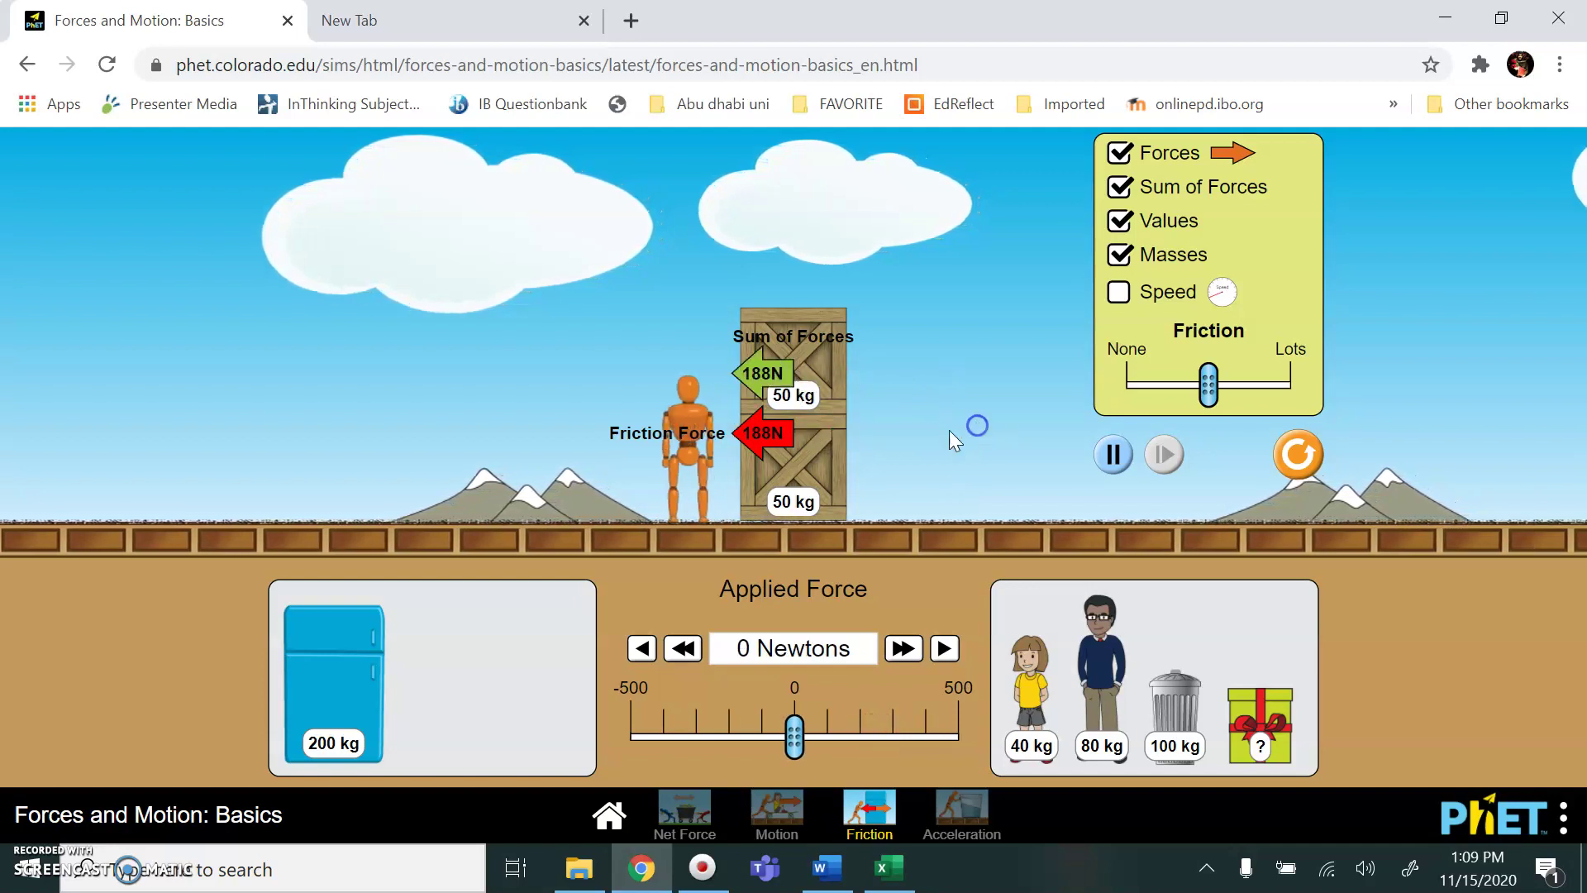
# Step: Review the Word table's Normal Force and Static Friction columns, then bring up the friction Excel workbook
pyautogui.click(823, 882)
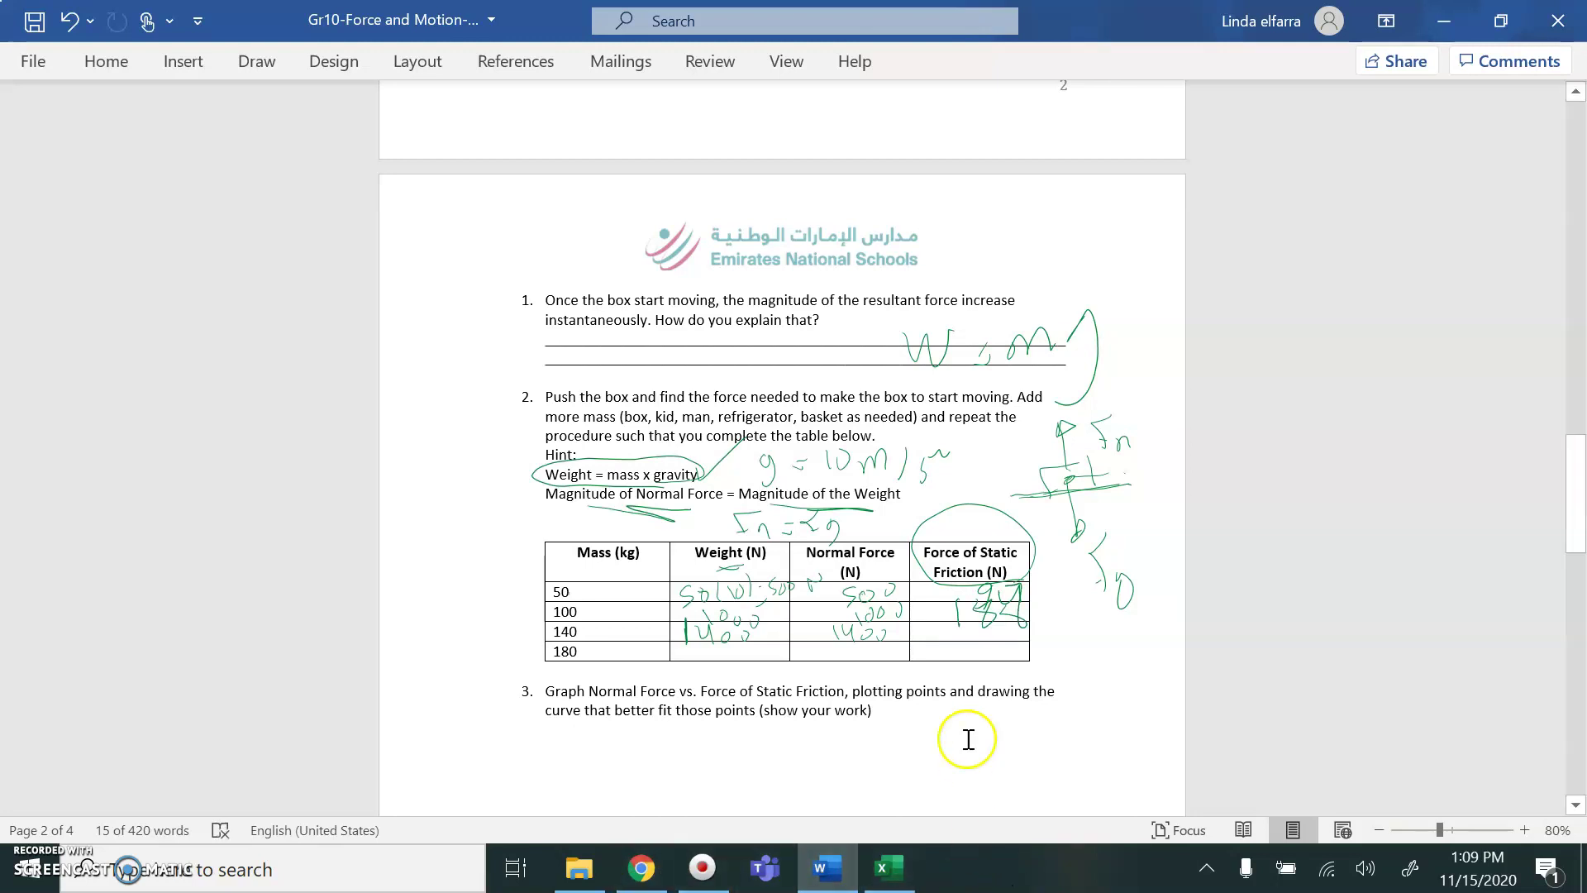
pyautogui.scroll(-15, 829, 775)
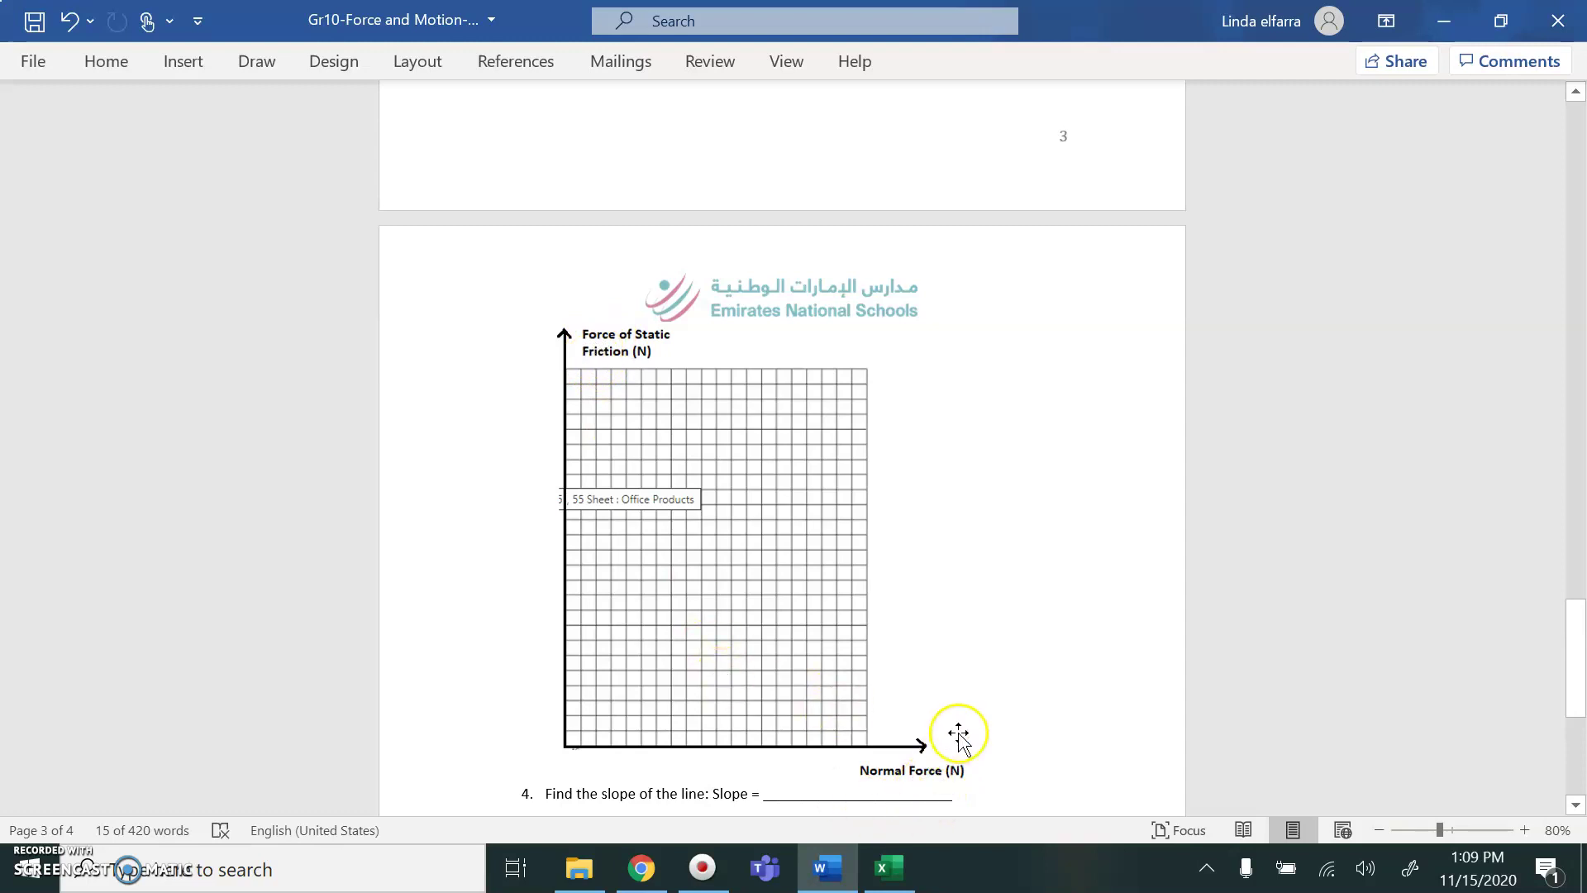
pyautogui.scroll(10, 999, 570)
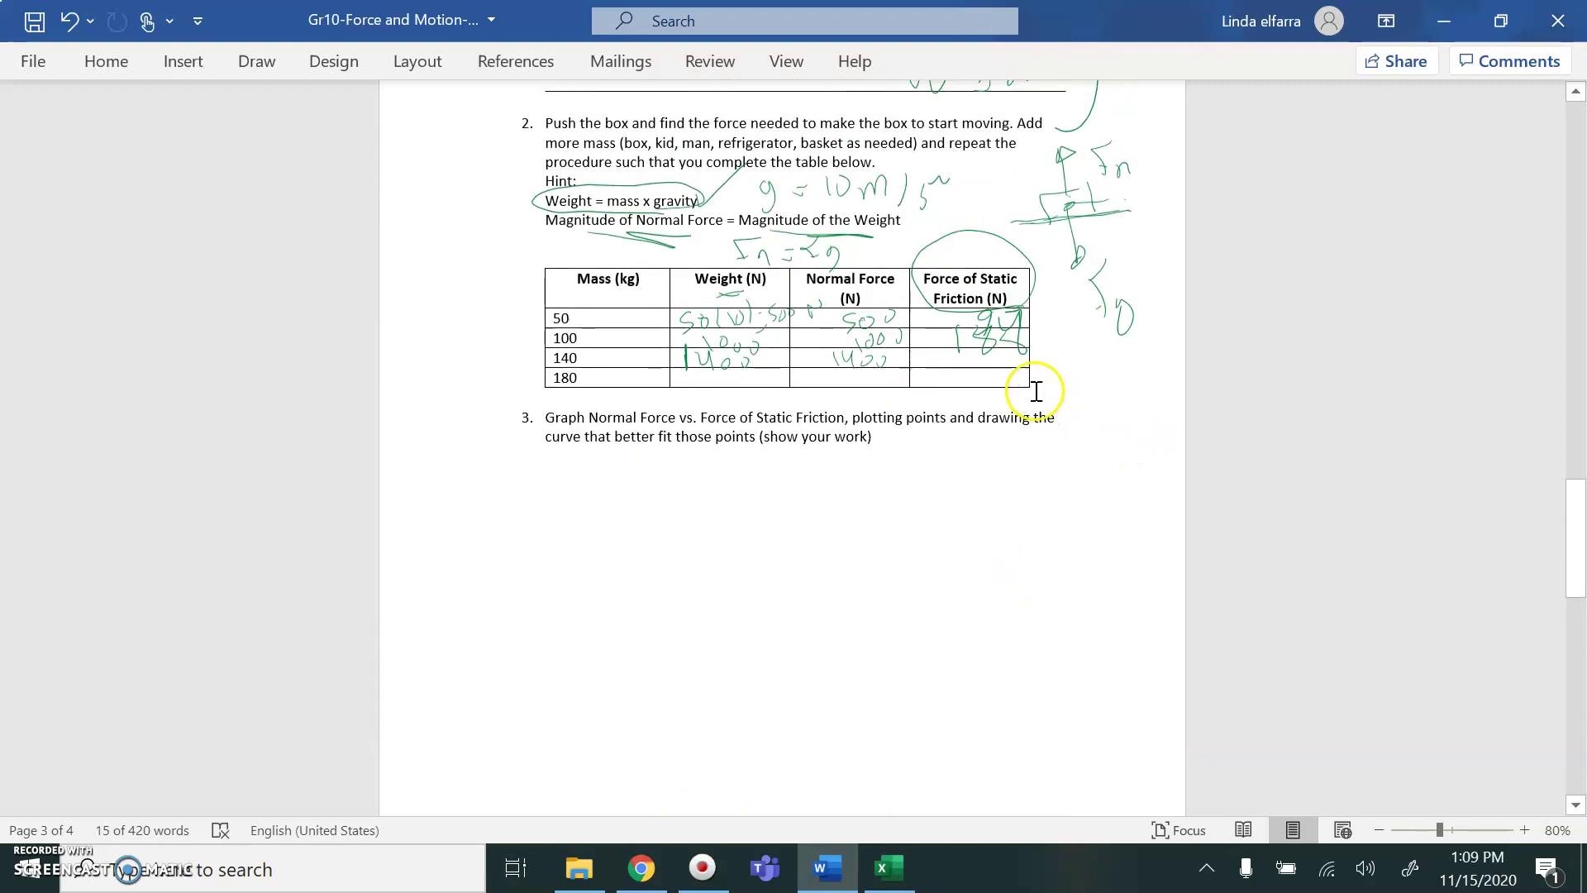
pyautogui.moveTo(1026, 374); pyautogui.dragTo(837, 295)
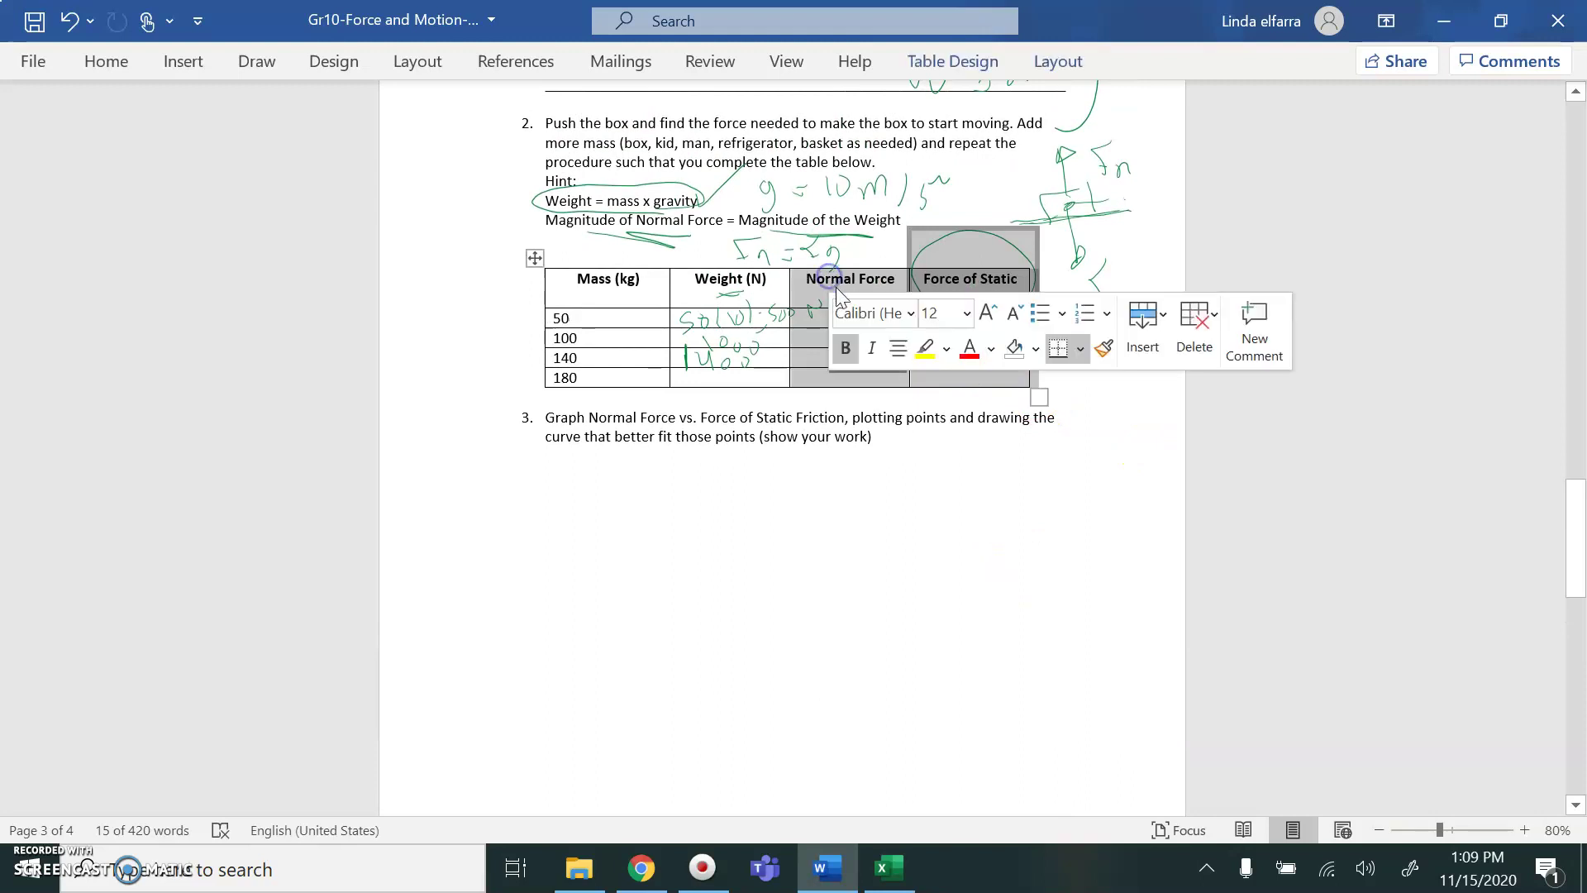
pyautogui.click(999, 281)
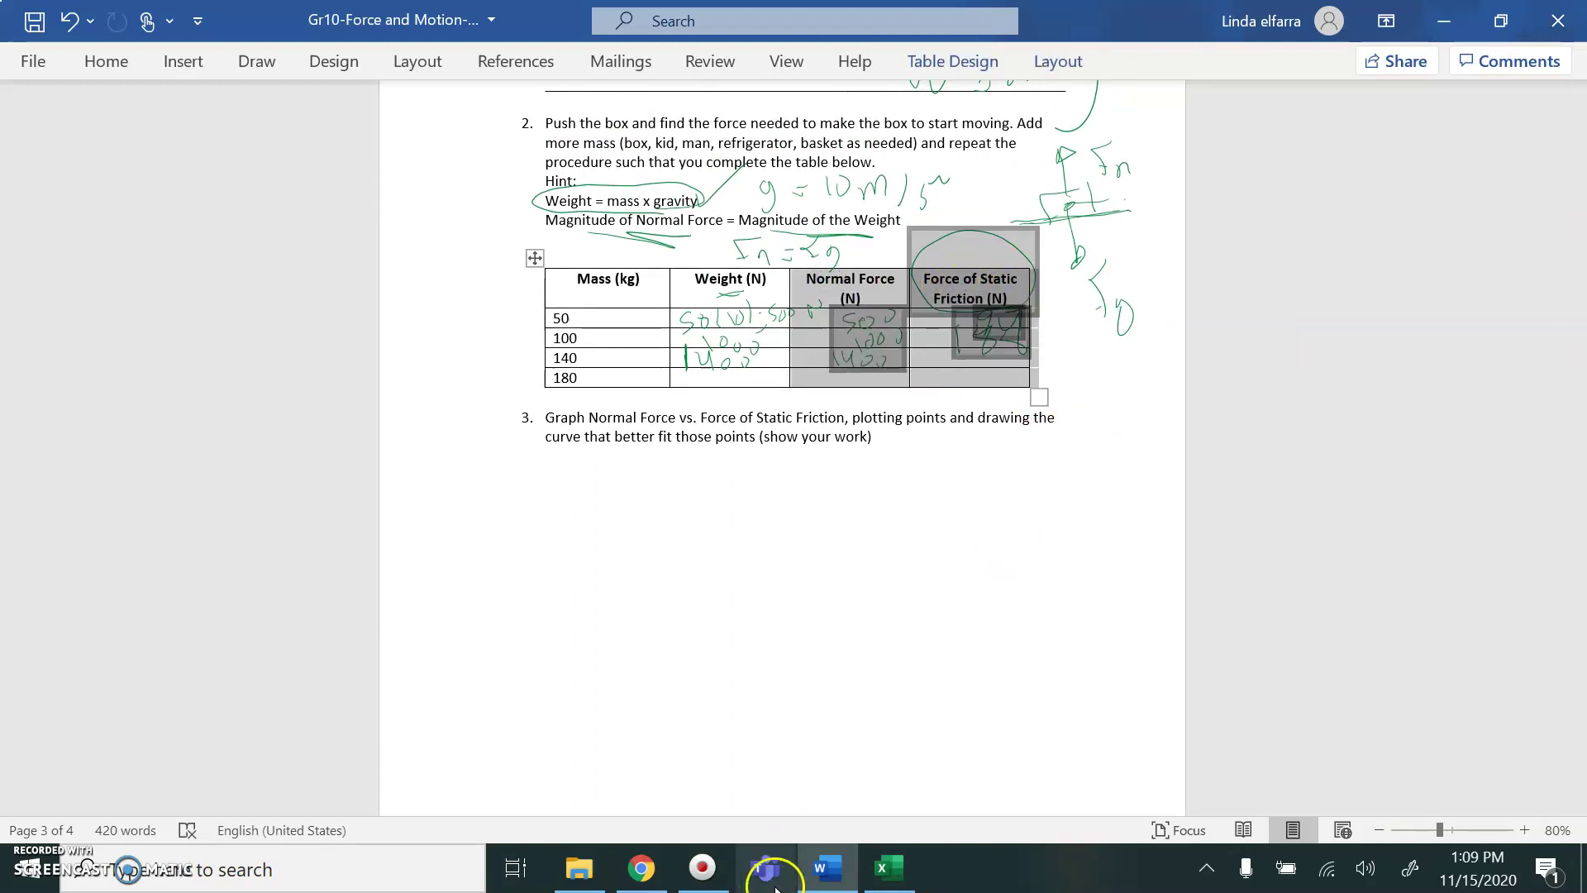
pyautogui.click(890, 868)
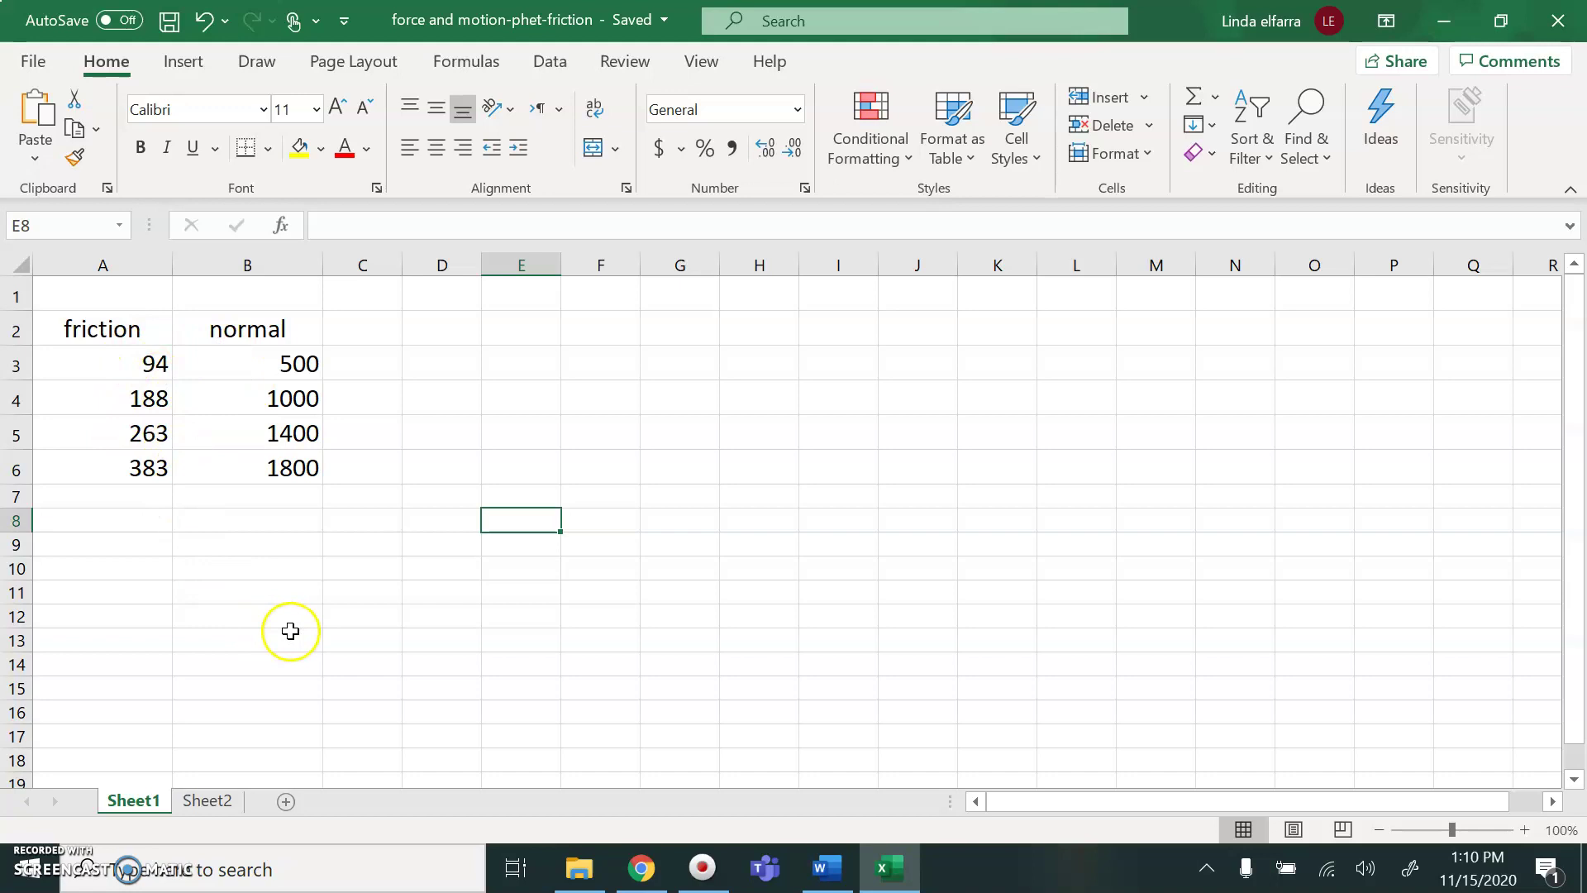
# Step: Handwrite F = μFn with a rise-over-run sketch in Word, then select Excel's data A3:B6
pyautogui.click(825, 868)
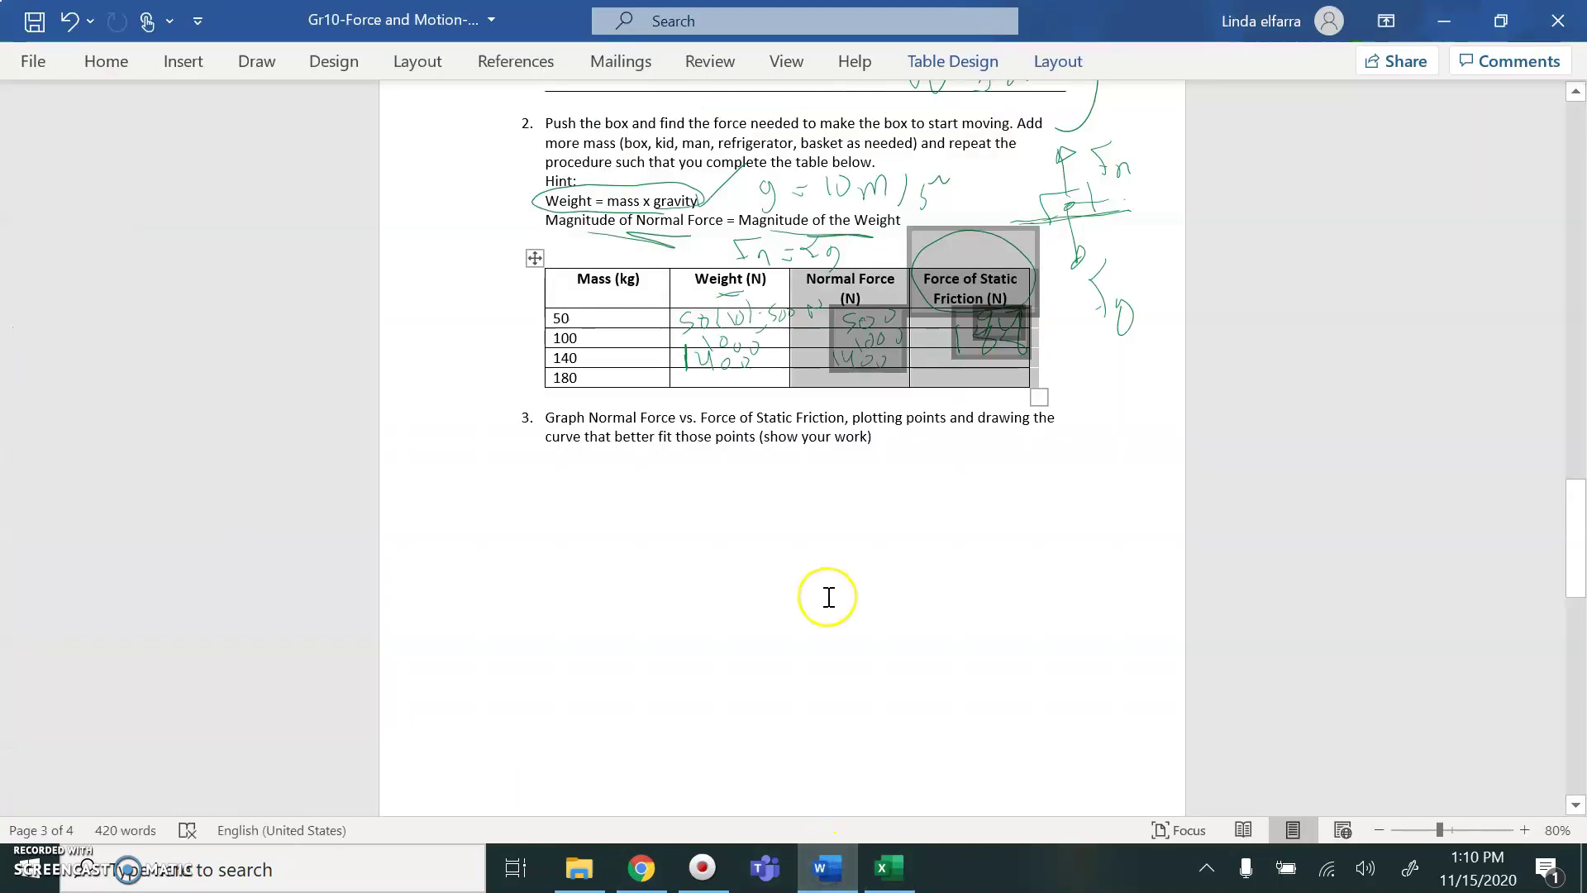
pyautogui.moveTo(597, 497); pyautogui.dragTo(653, 472)
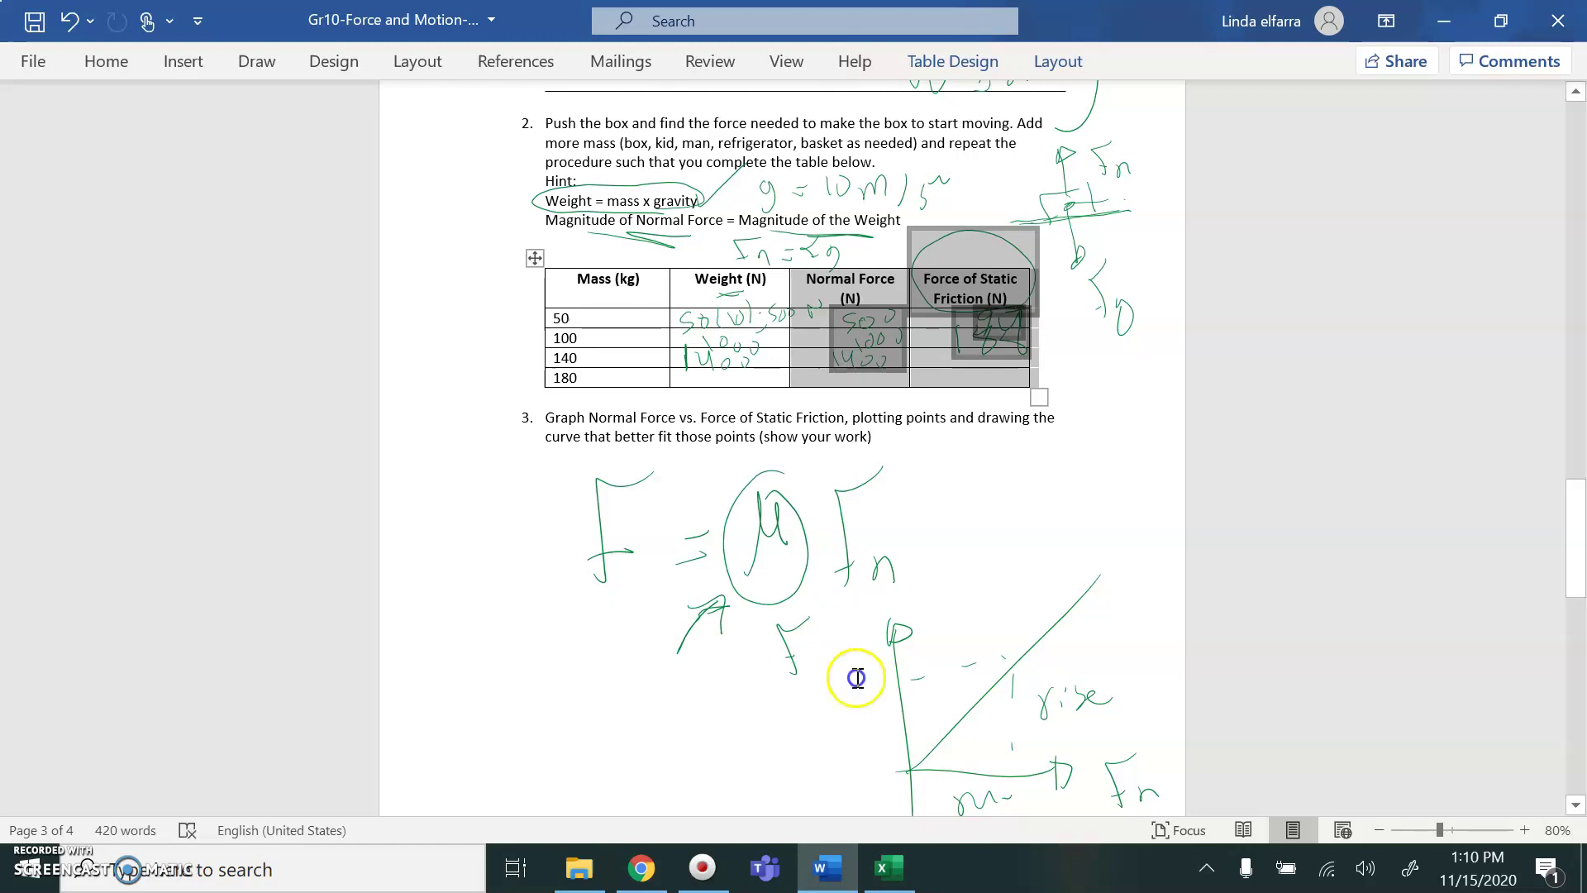
pyautogui.click(891, 870)
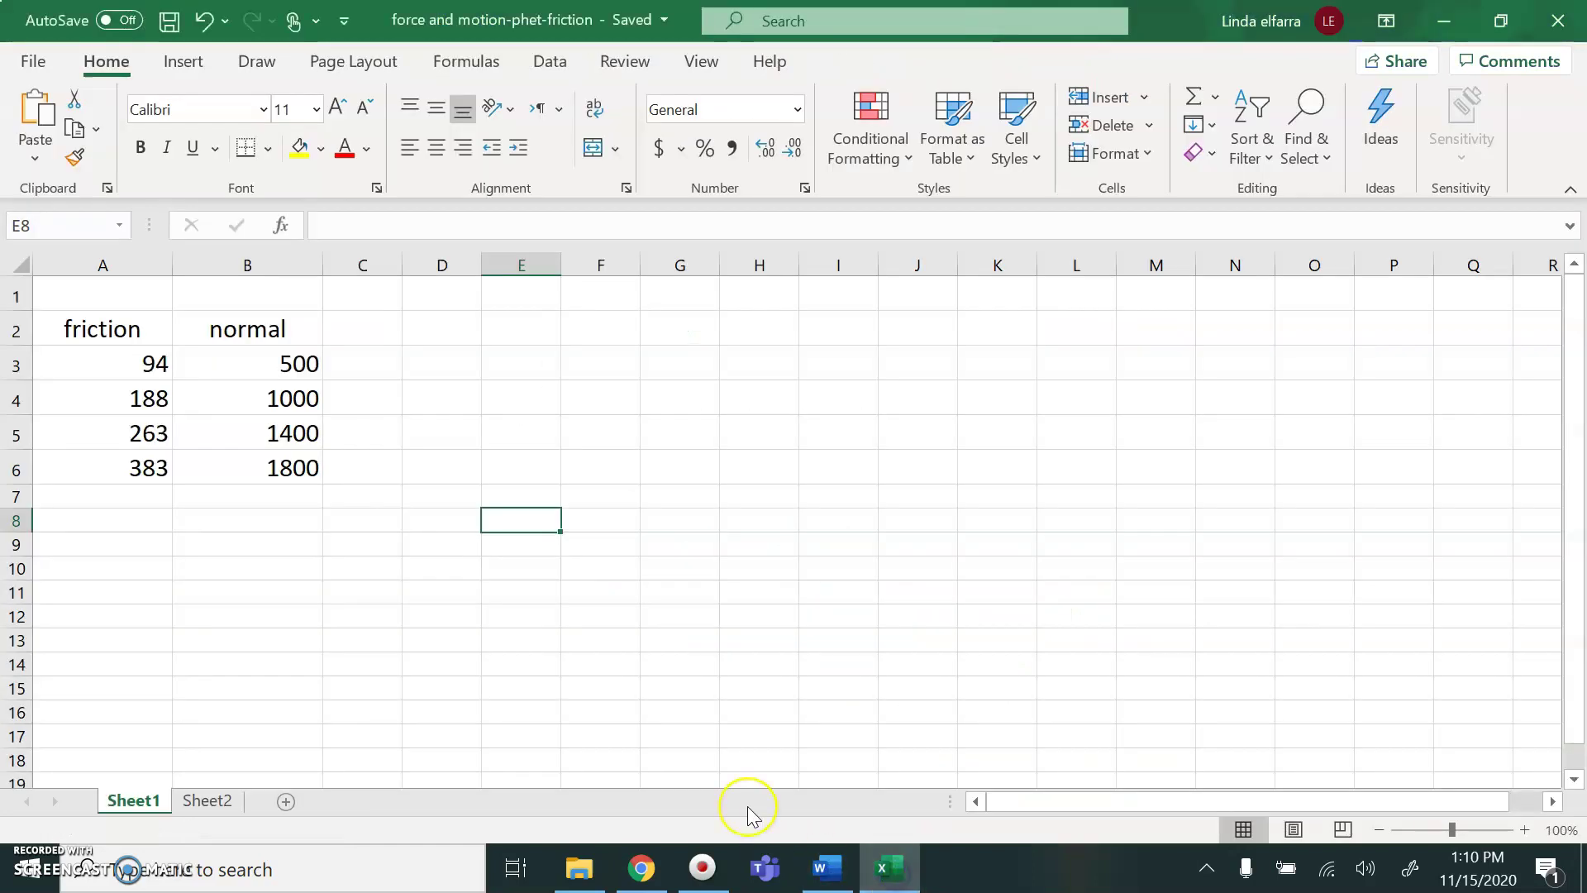
pyautogui.moveTo(147, 360); pyautogui.dragTo(249, 479)
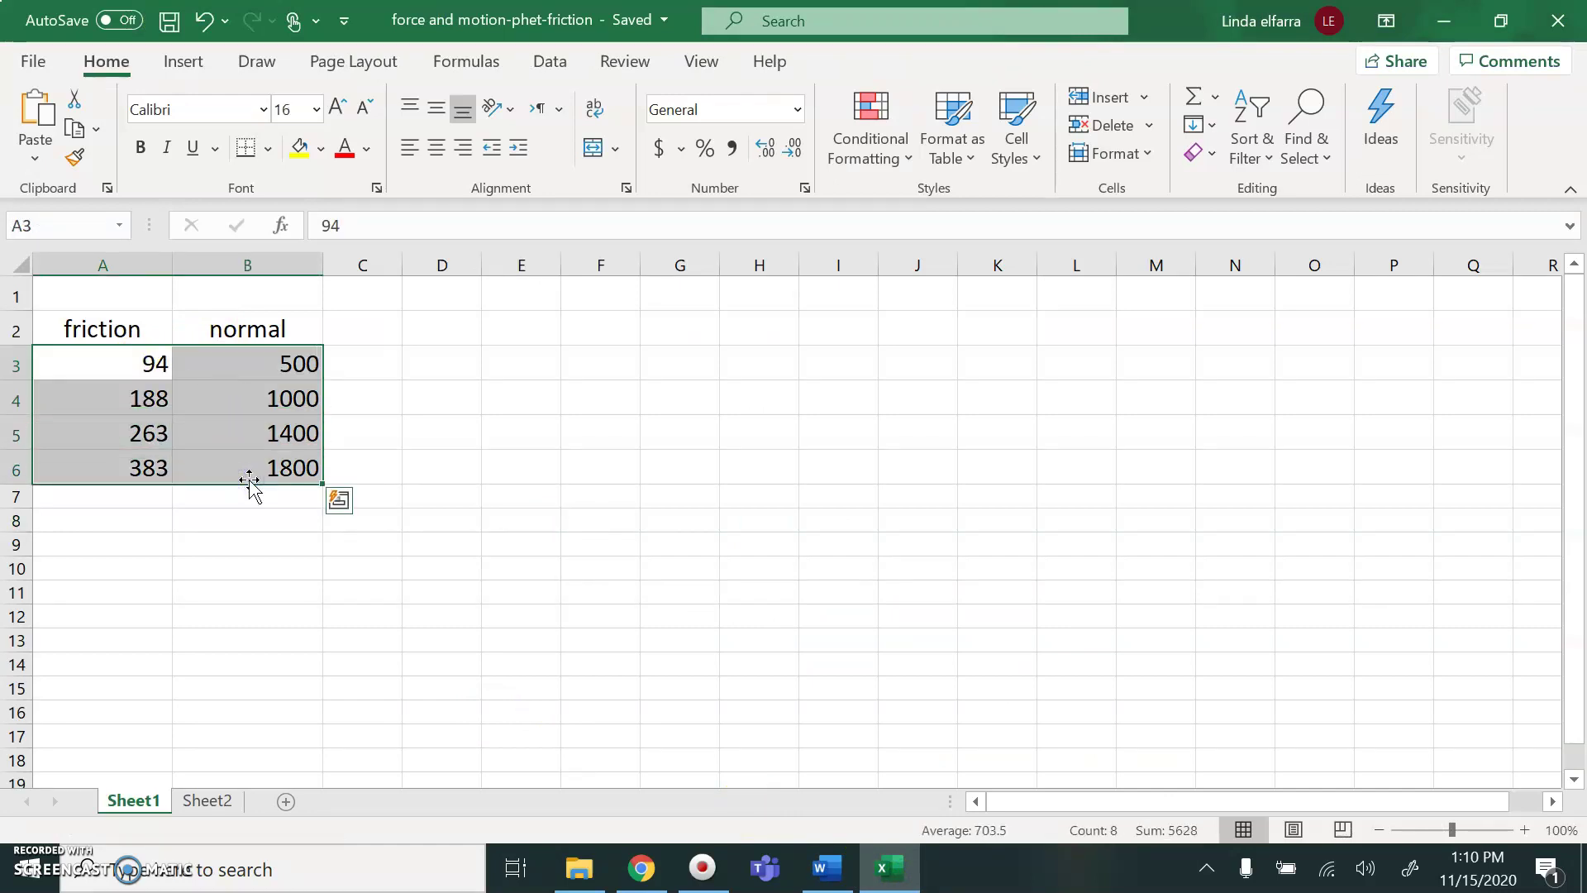
# Step: Insert a plain Scatter chart of the friction and normal force data
pyautogui.click(183, 62)
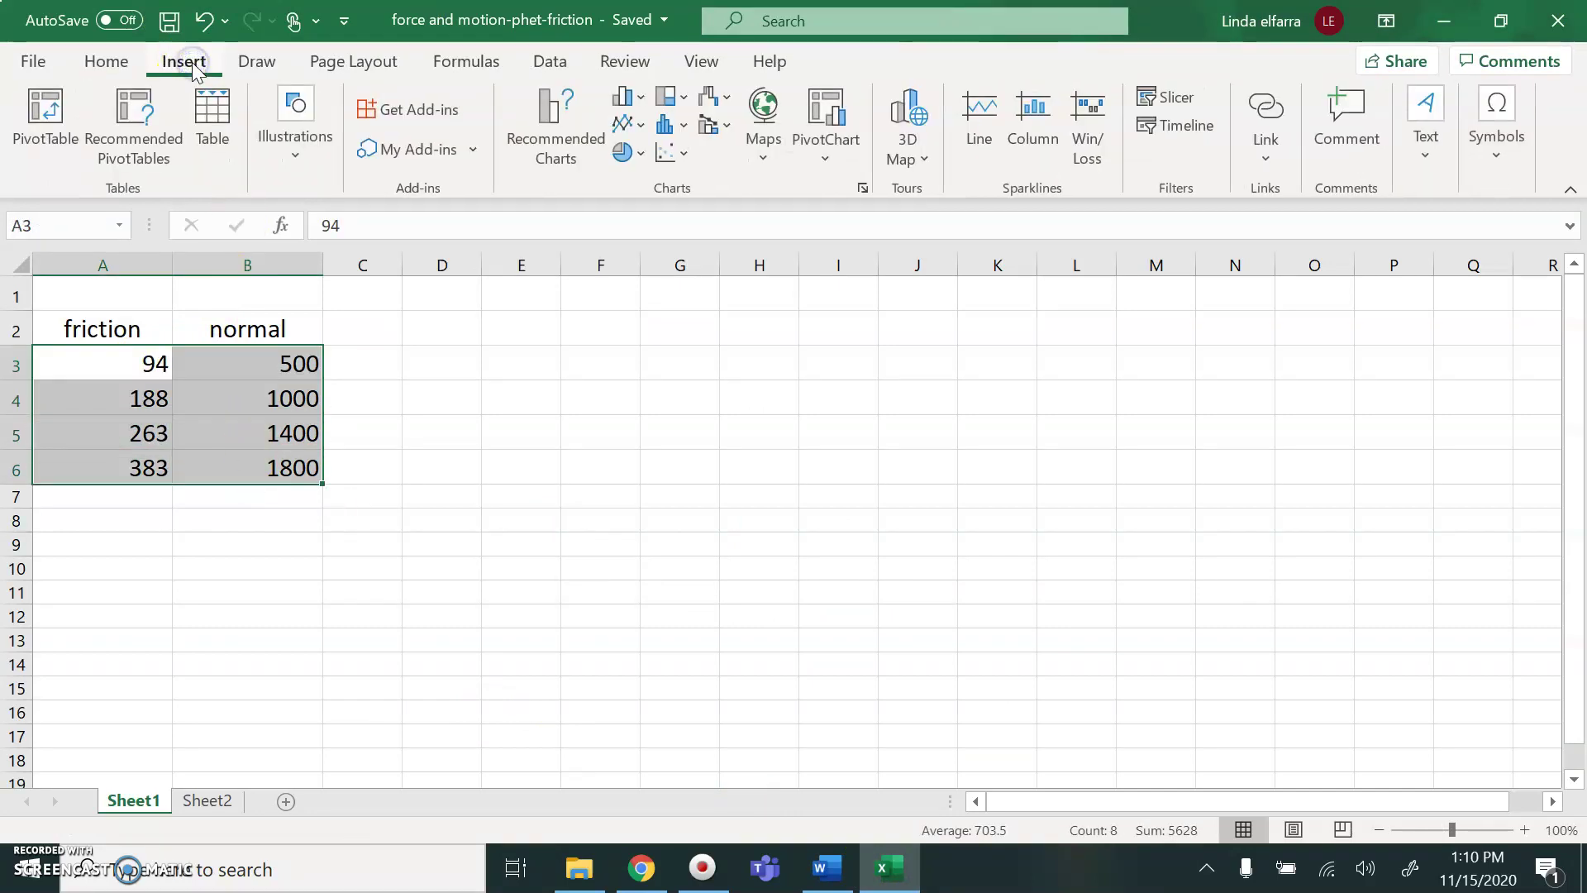
pyautogui.click(667, 155)
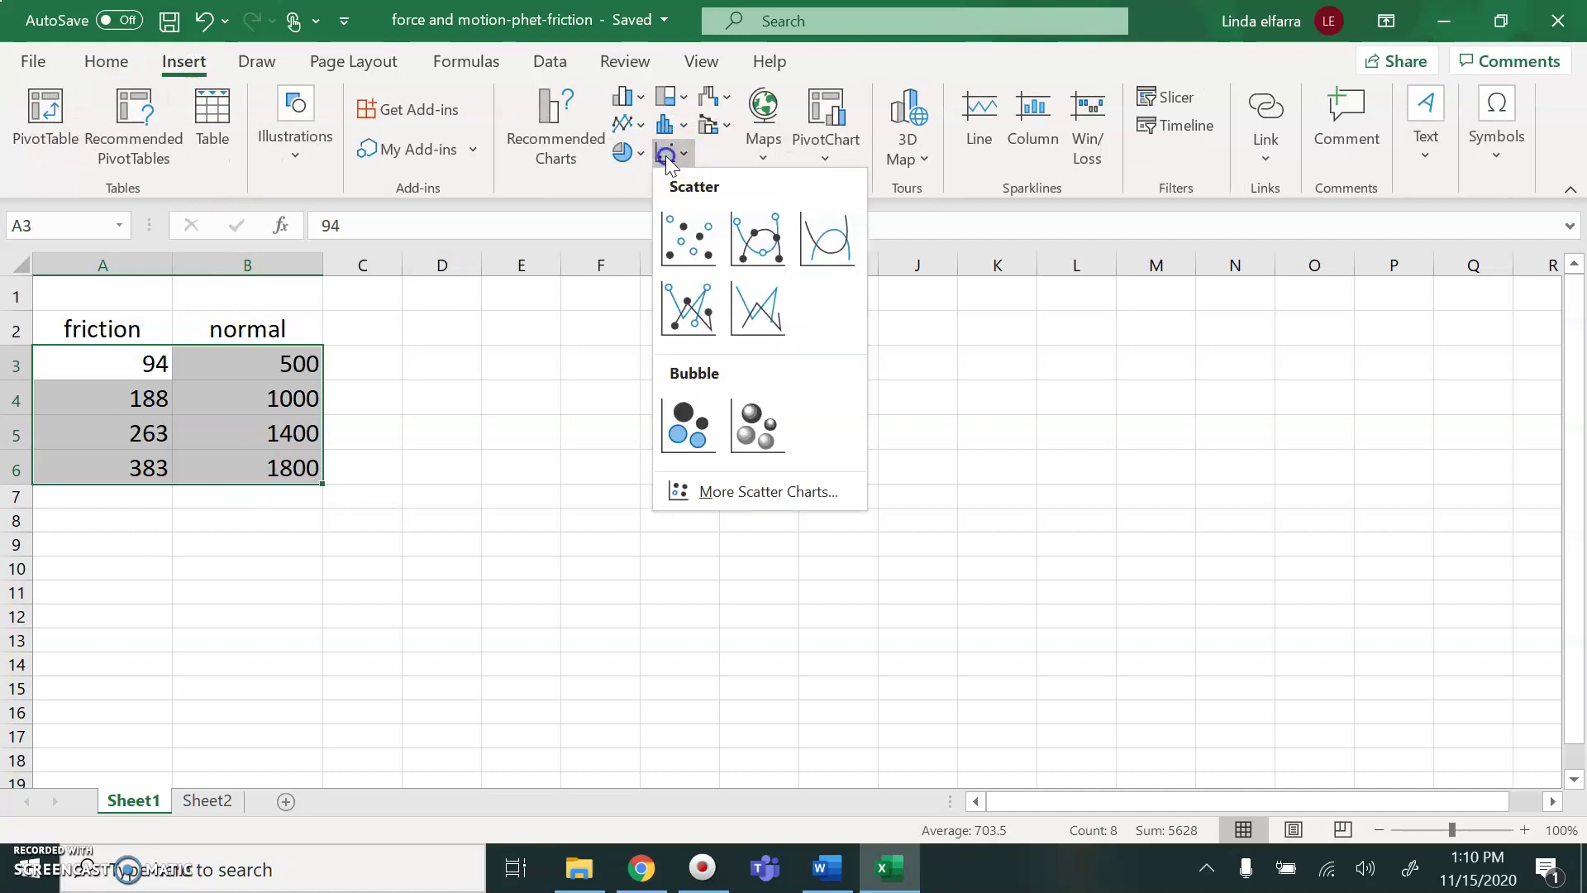
pyautogui.click(685, 221)
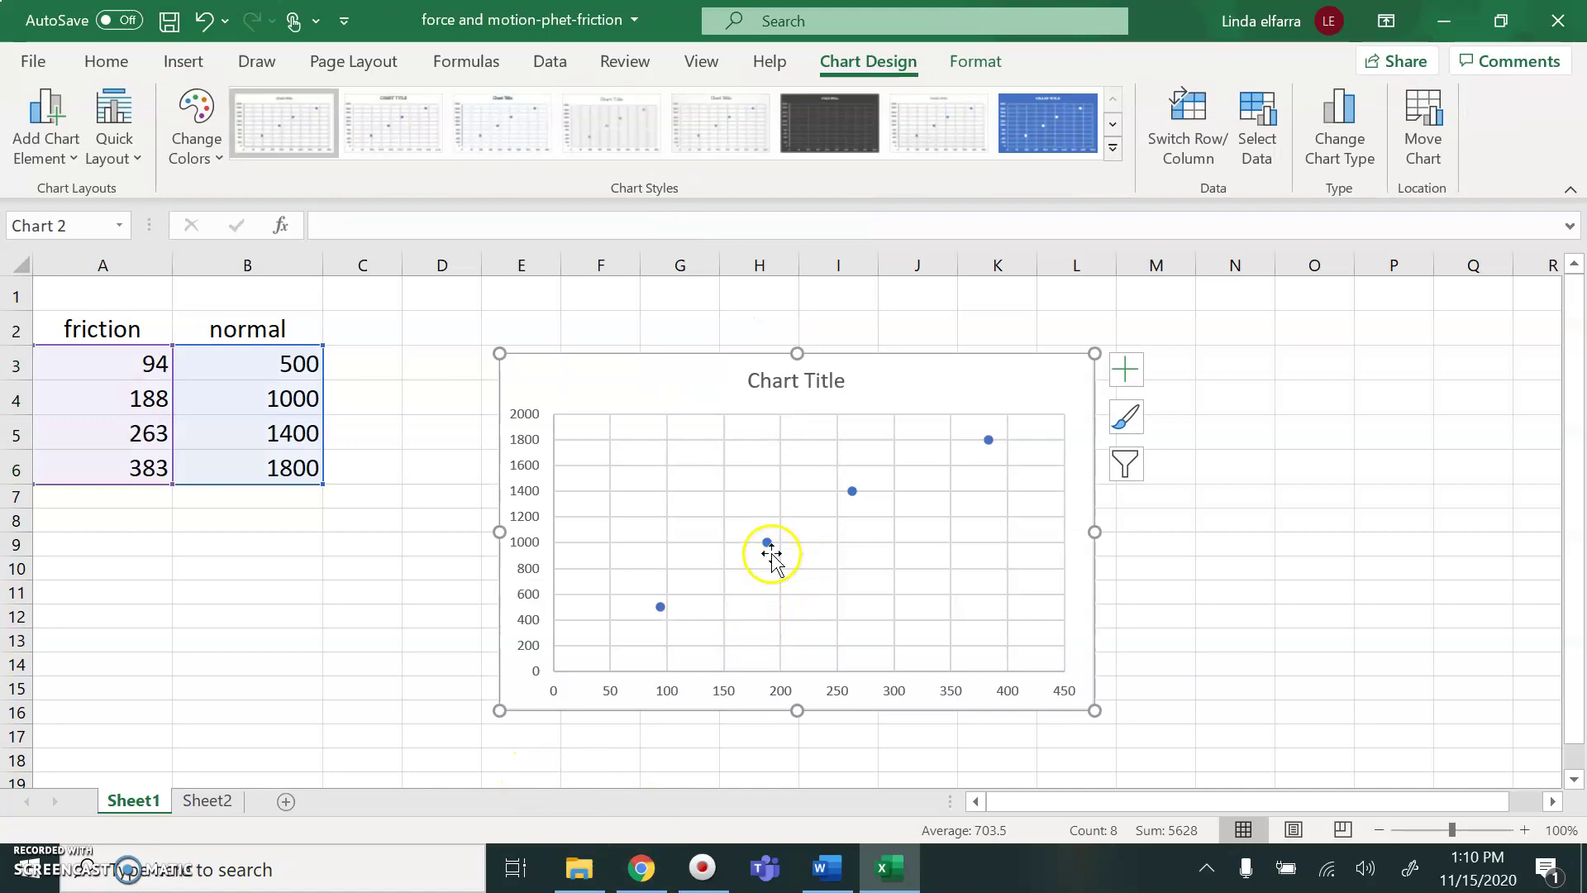
pyautogui.rightClick(767, 543)
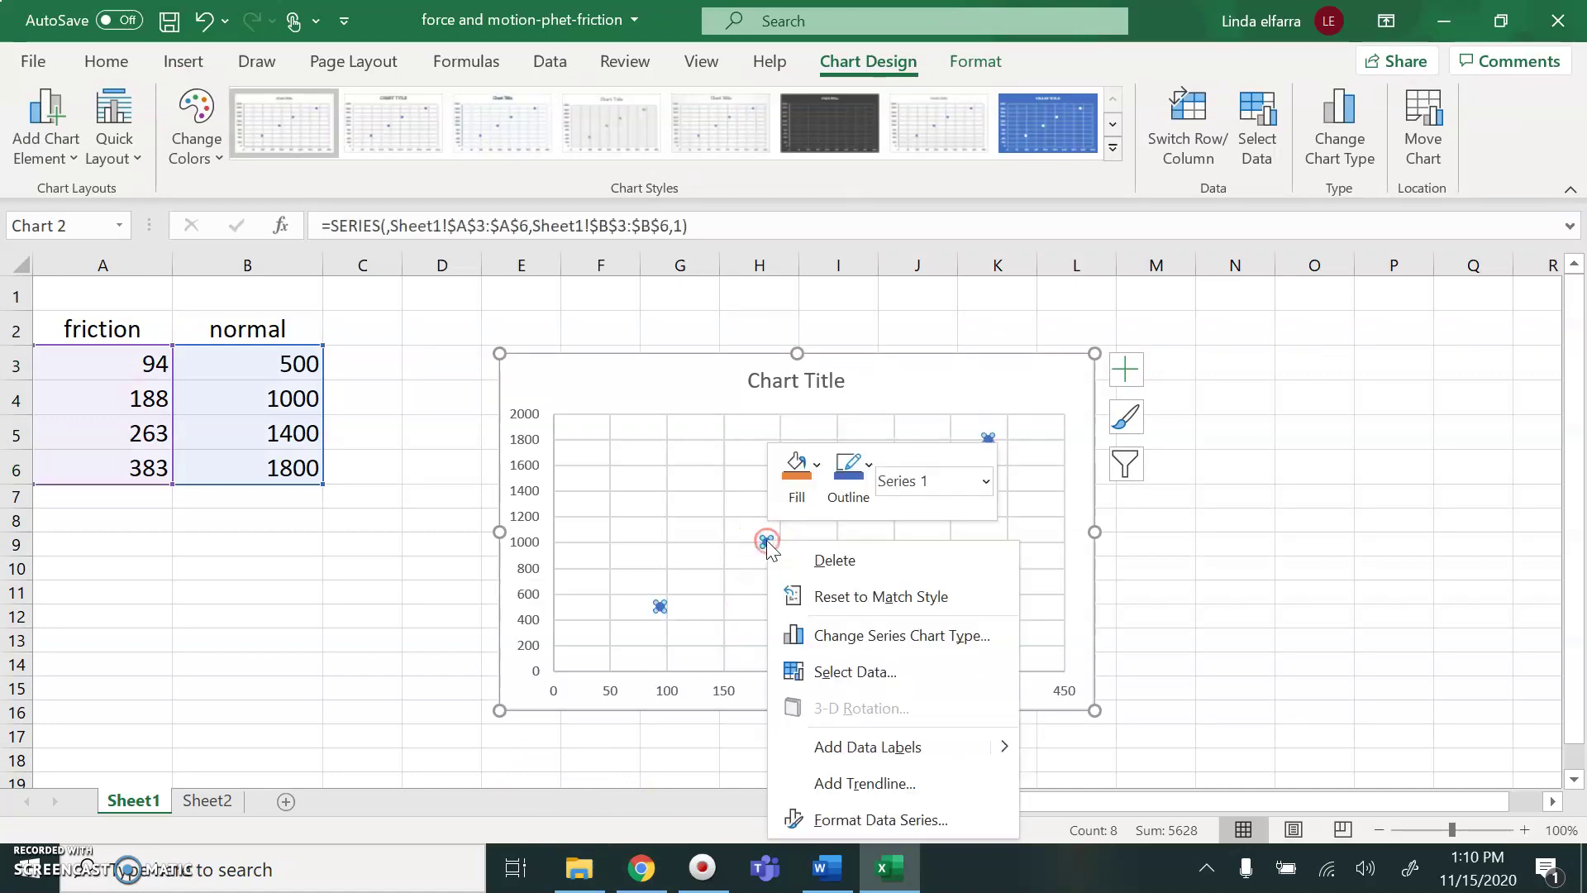
# Step: In Select Data, name the series 'Friction force vs normal force'
pyautogui.click(860, 671)
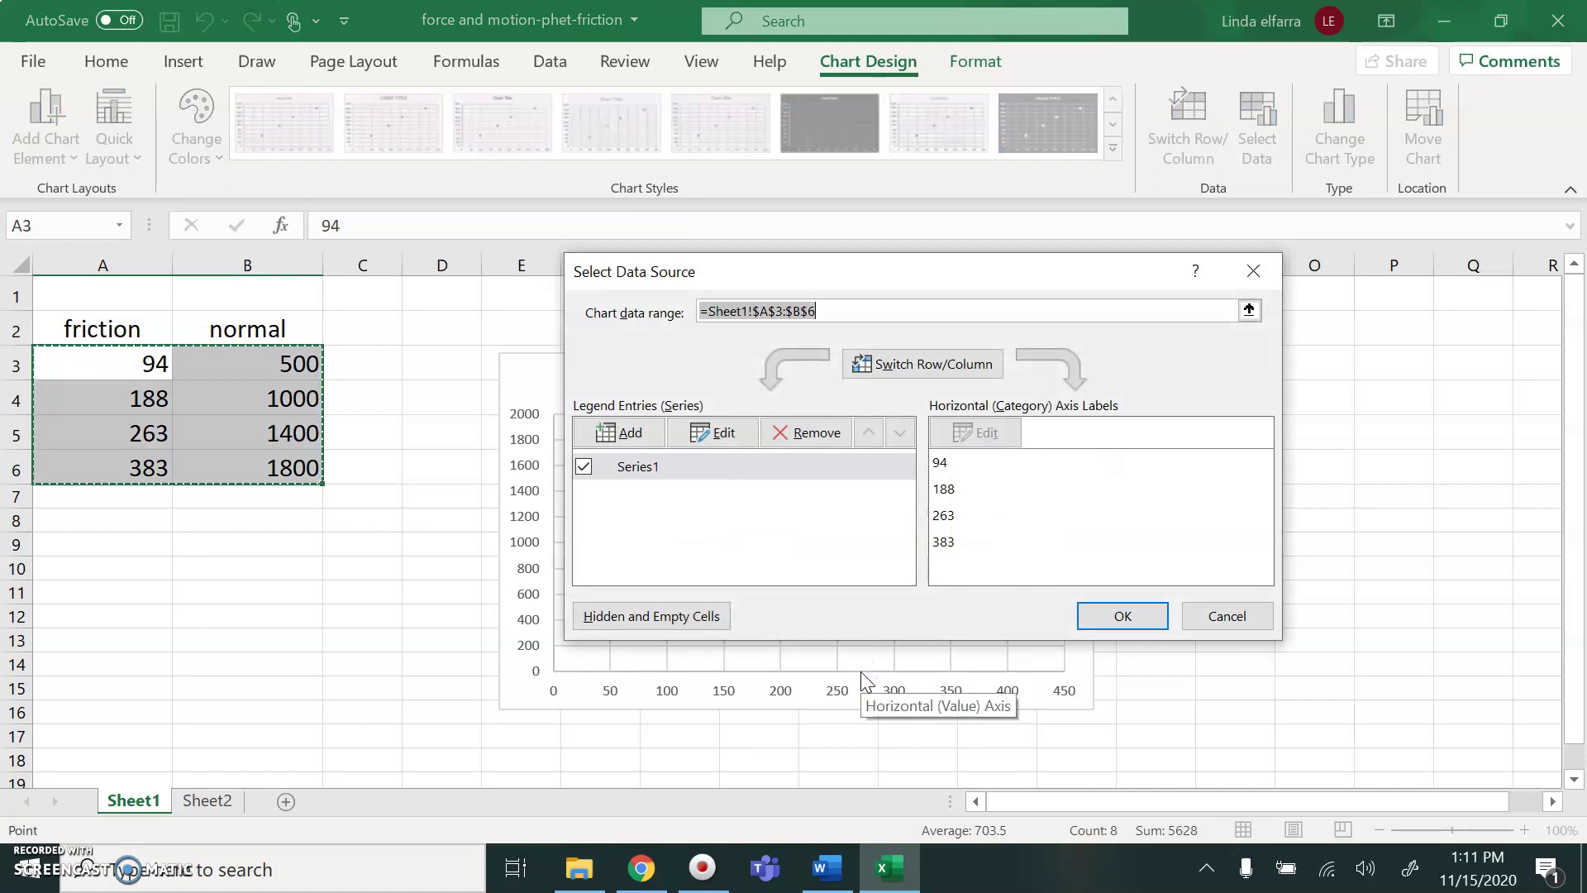
pyautogui.click(720, 433)
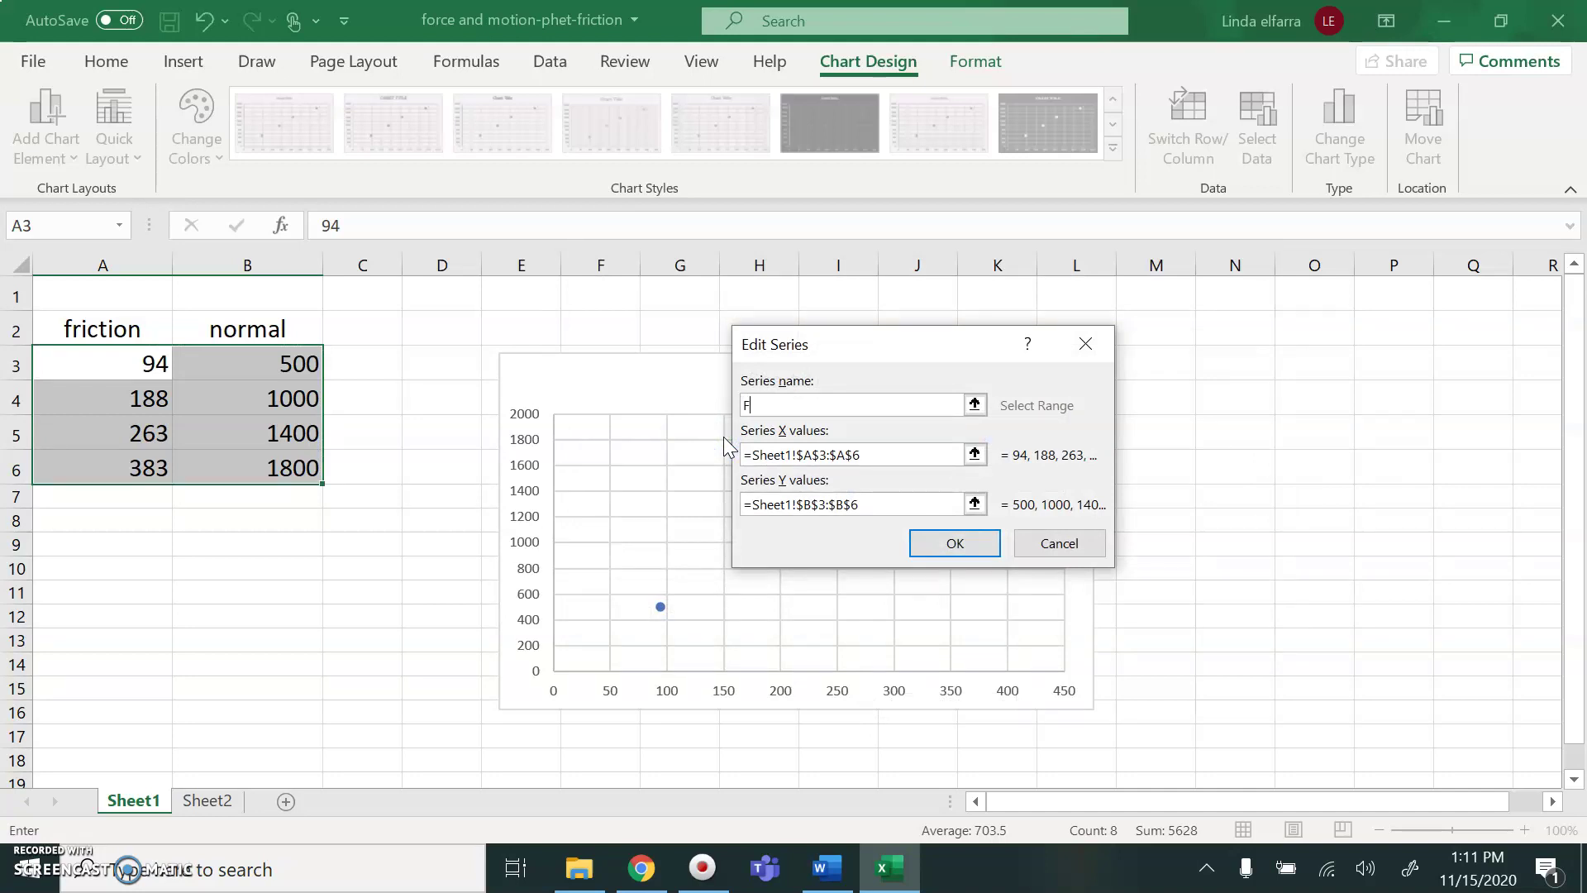
pyautogui.write('Friction force vs normal force')
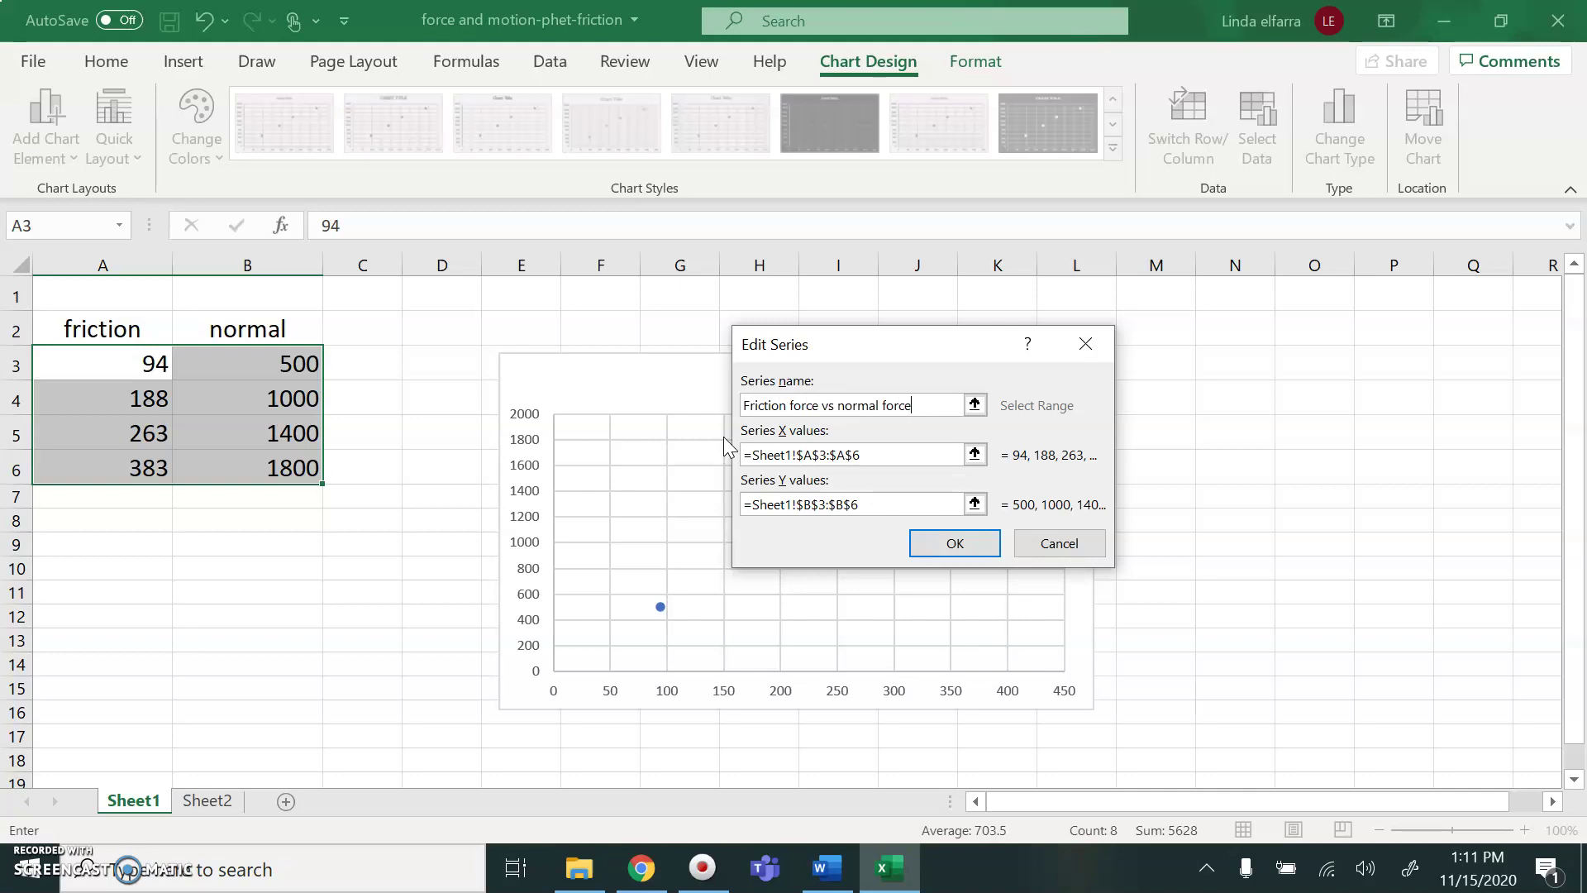
# Step: Set the series X values to B3:B6 and Y values to A3:A6, and confirm
pyautogui.click(862, 452)
pyautogui.moveTo(871, 454); pyautogui.dragTo(739, 457)
pyautogui.moveTo(247, 527)
pyautogui.mouseDown()
pyautogui.moveTo(241, 719)
pyautogui.moveTo(351, 688)
pyautogui.mouseUp()
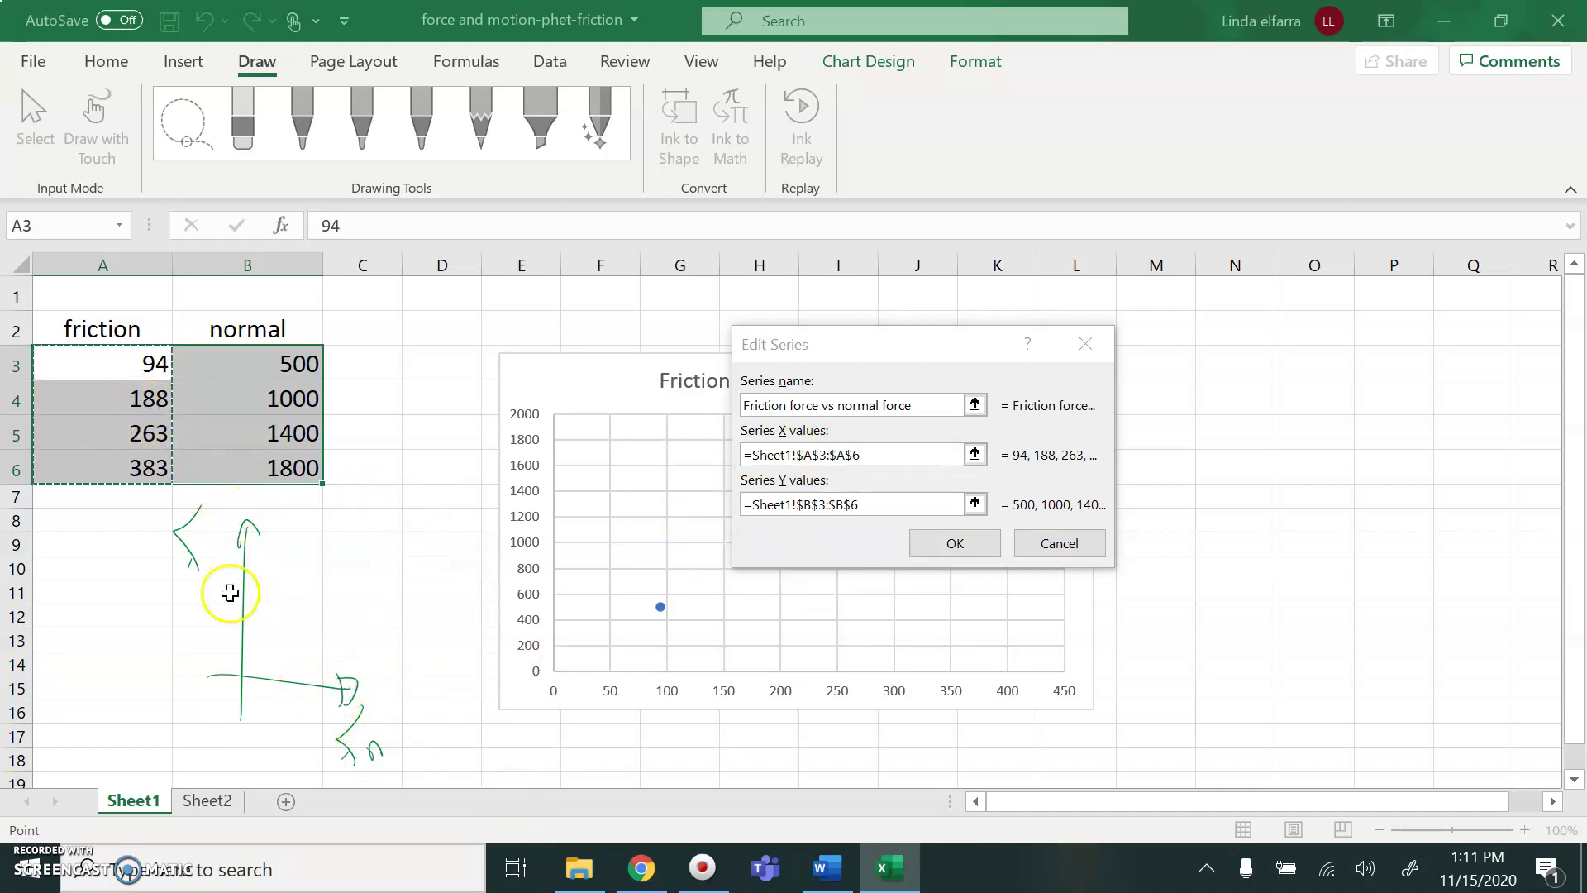
pyautogui.click(877, 460)
pyautogui.moveTo(875, 456); pyautogui.dragTo(734, 450)
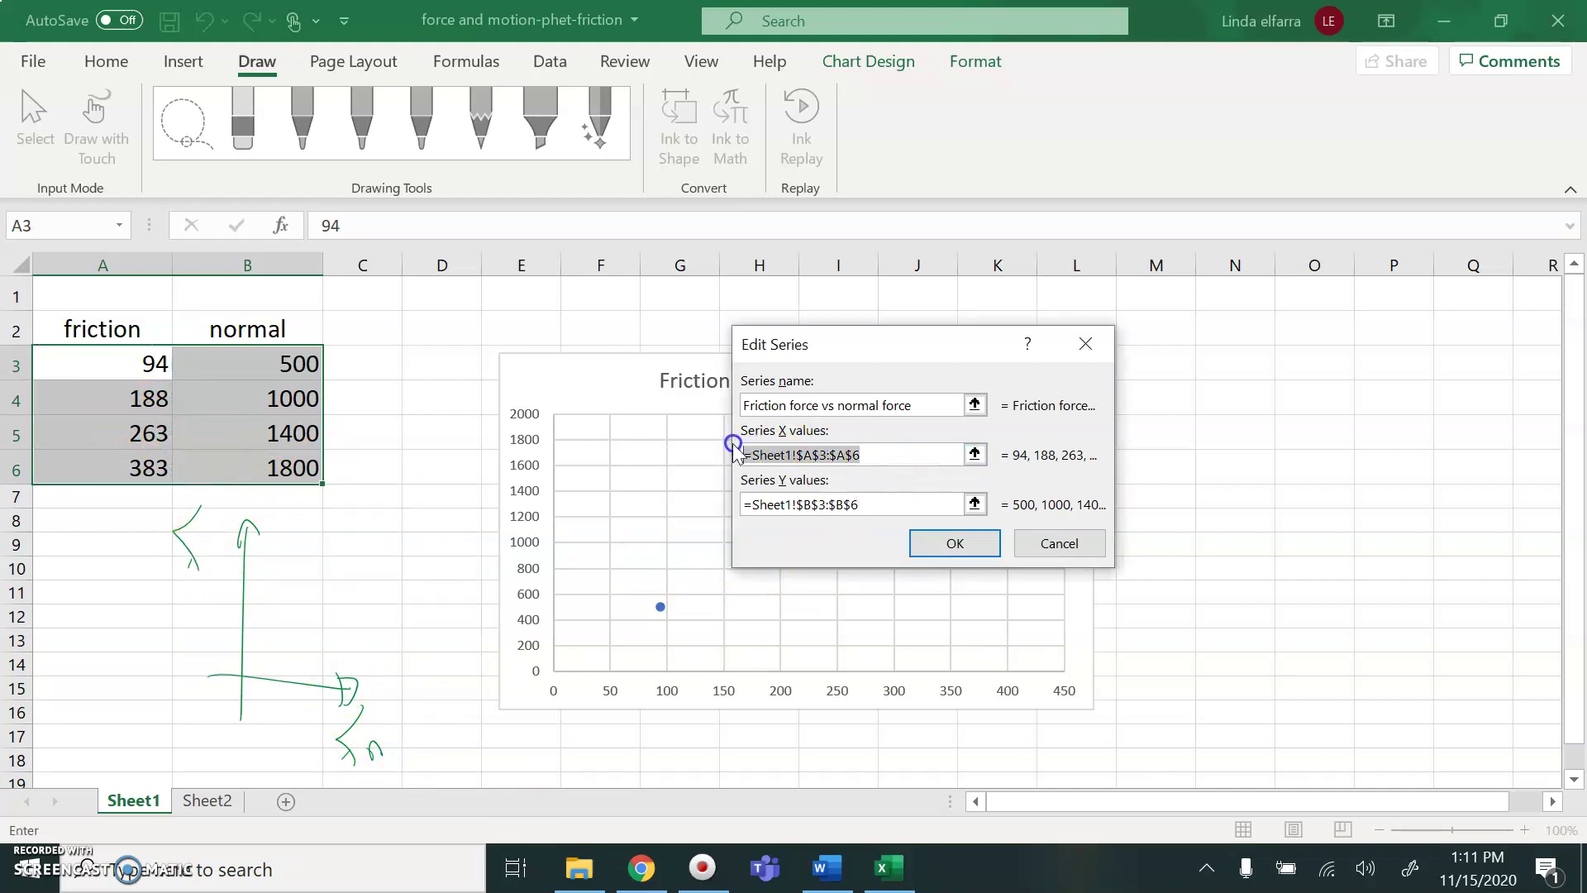
pyautogui.press('BackSpace')
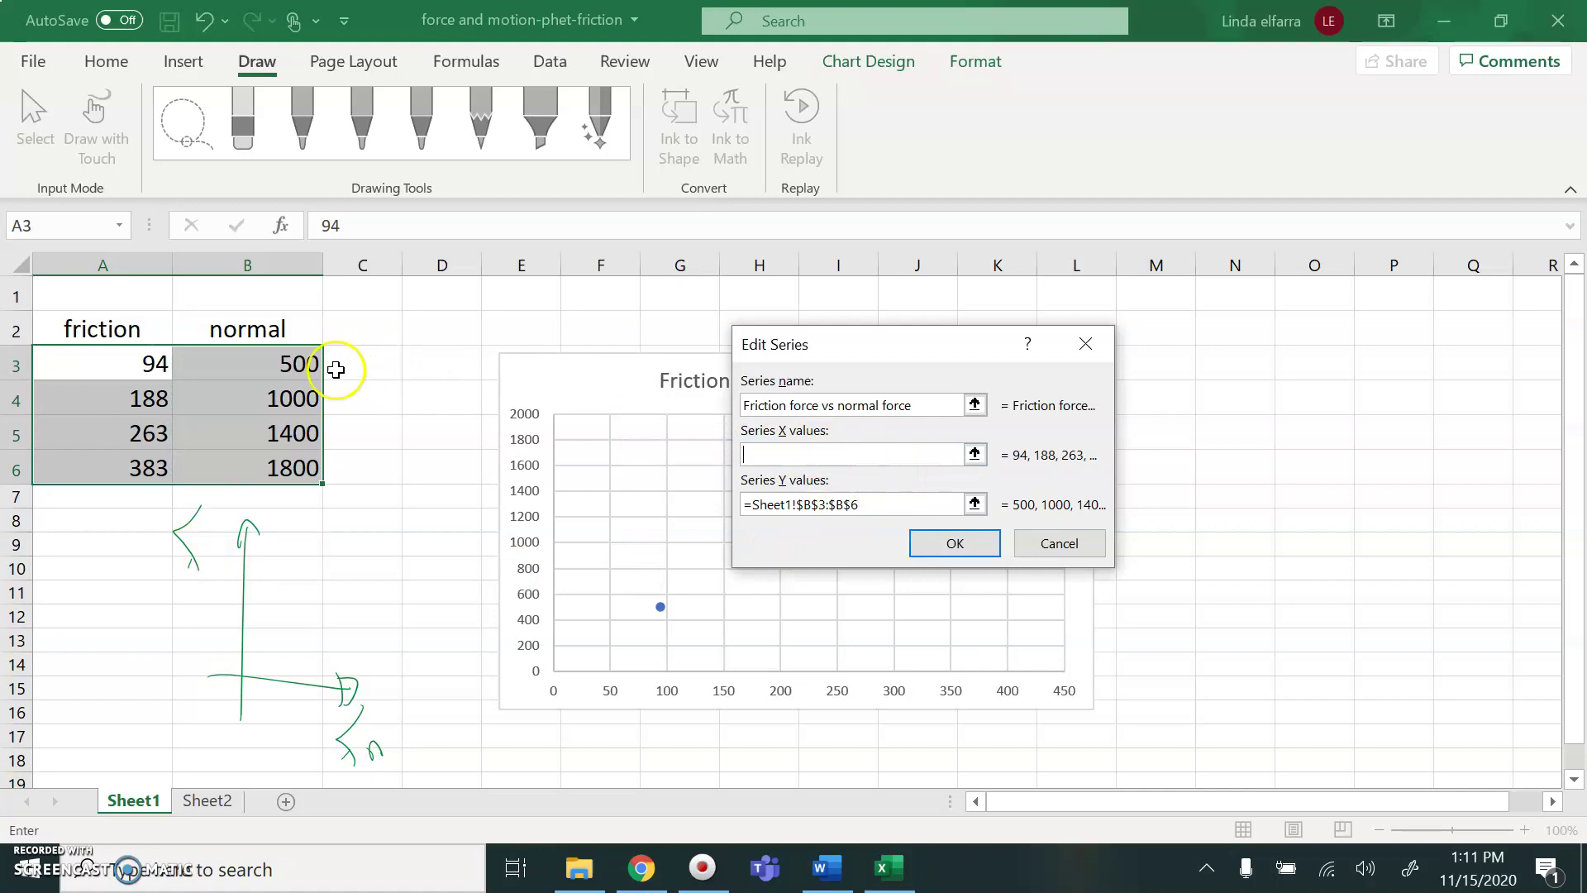
pyautogui.moveTo(319, 361); pyautogui.dragTo(307, 467)
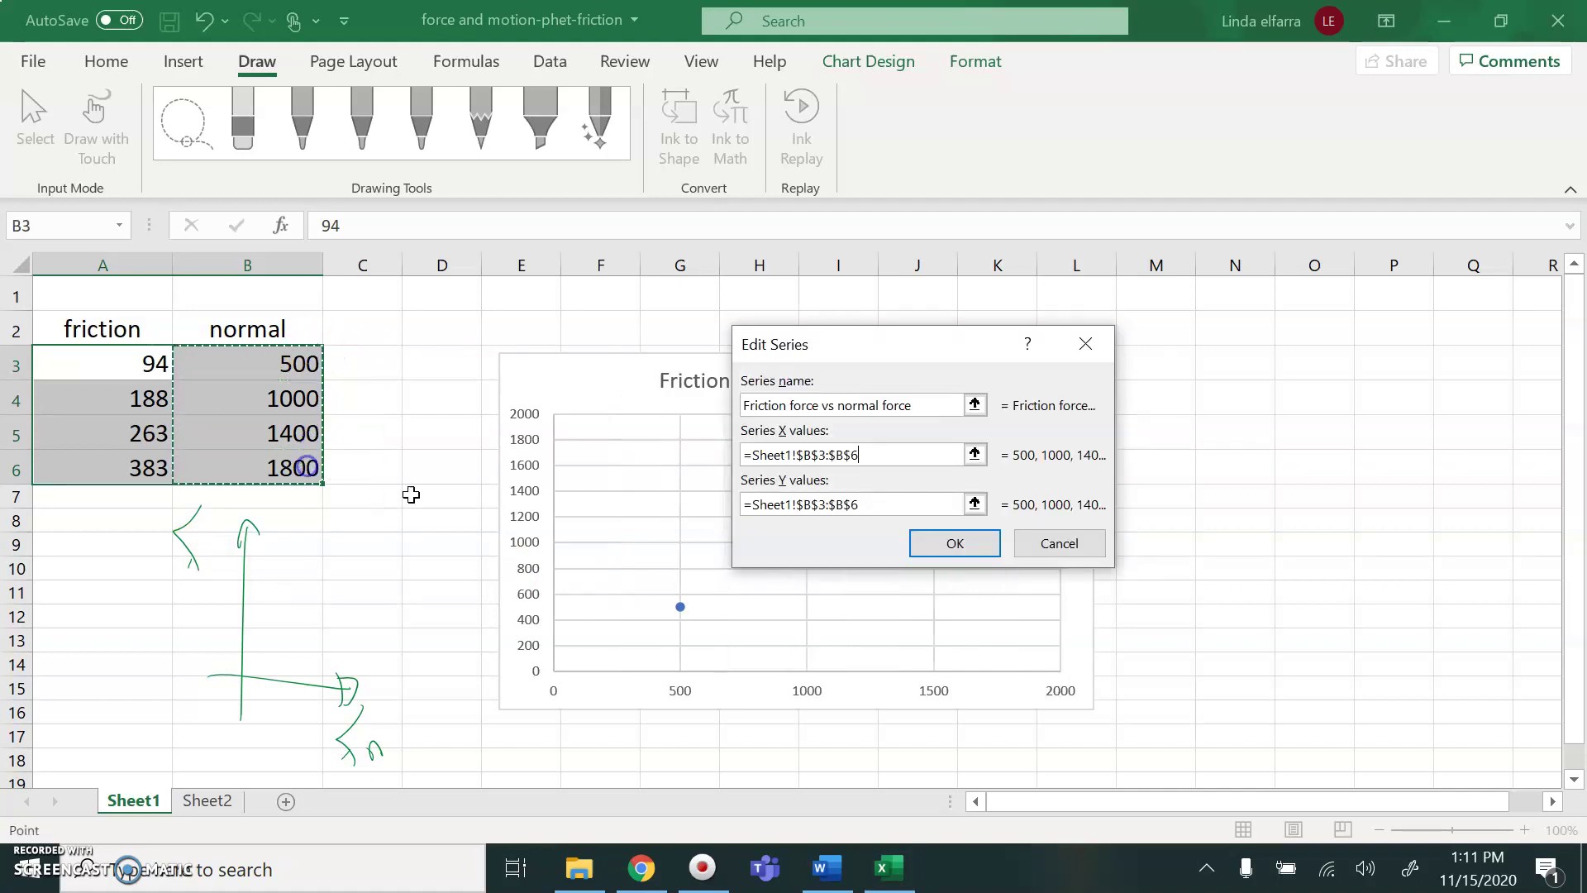
pyautogui.click(862, 502)
pyautogui.moveTo(862, 502); pyautogui.dragTo(691, 468)
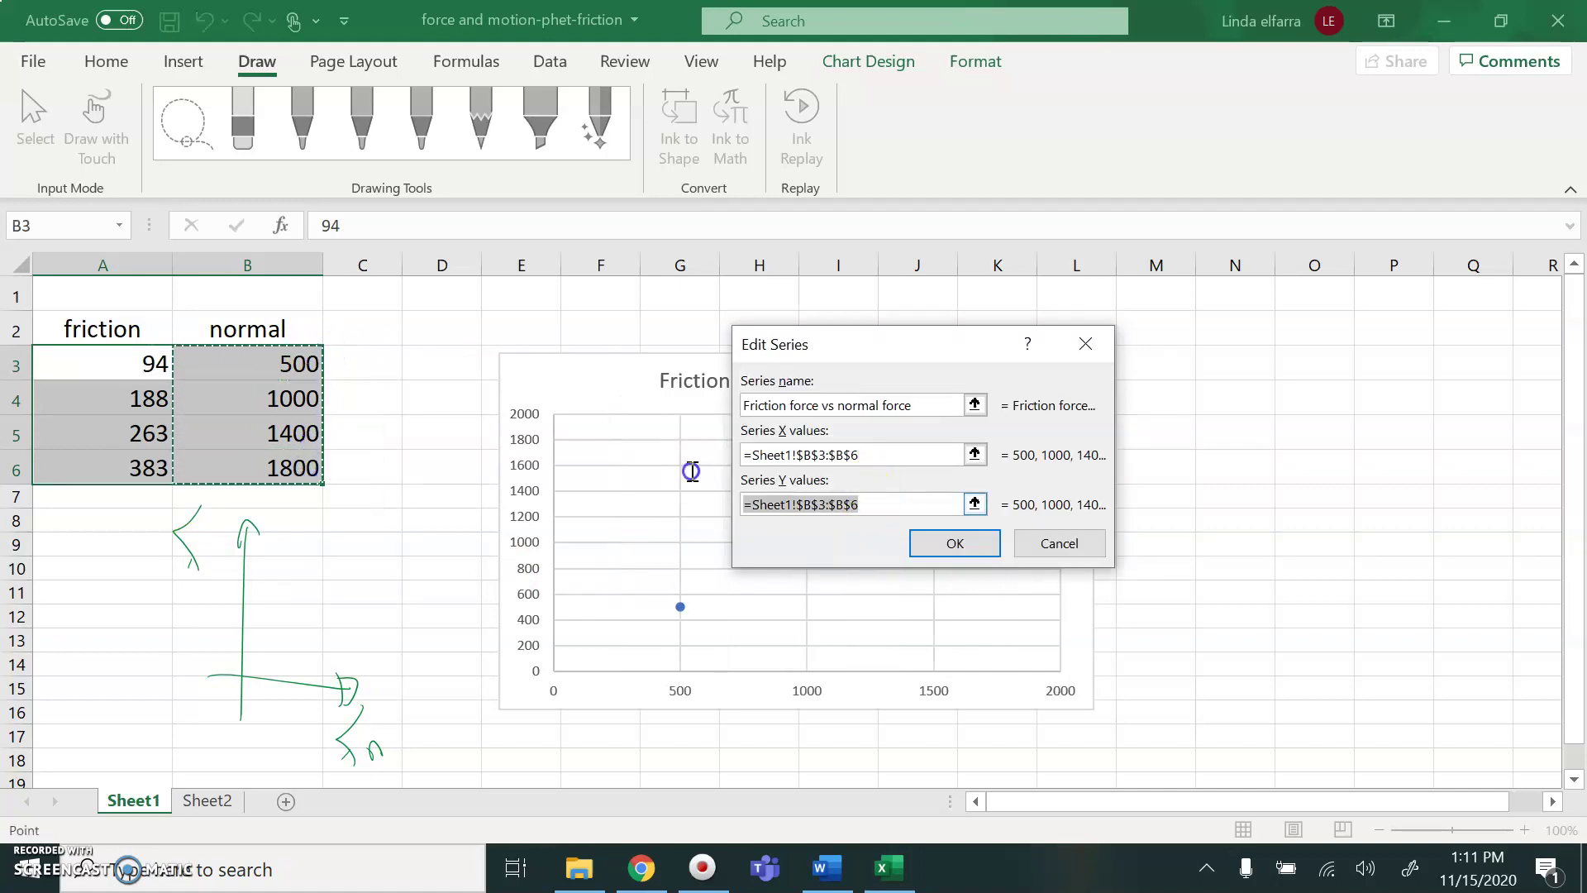
pyautogui.press('BackSpace')
pyautogui.moveTo(140, 363); pyautogui.dragTo(146, 461)
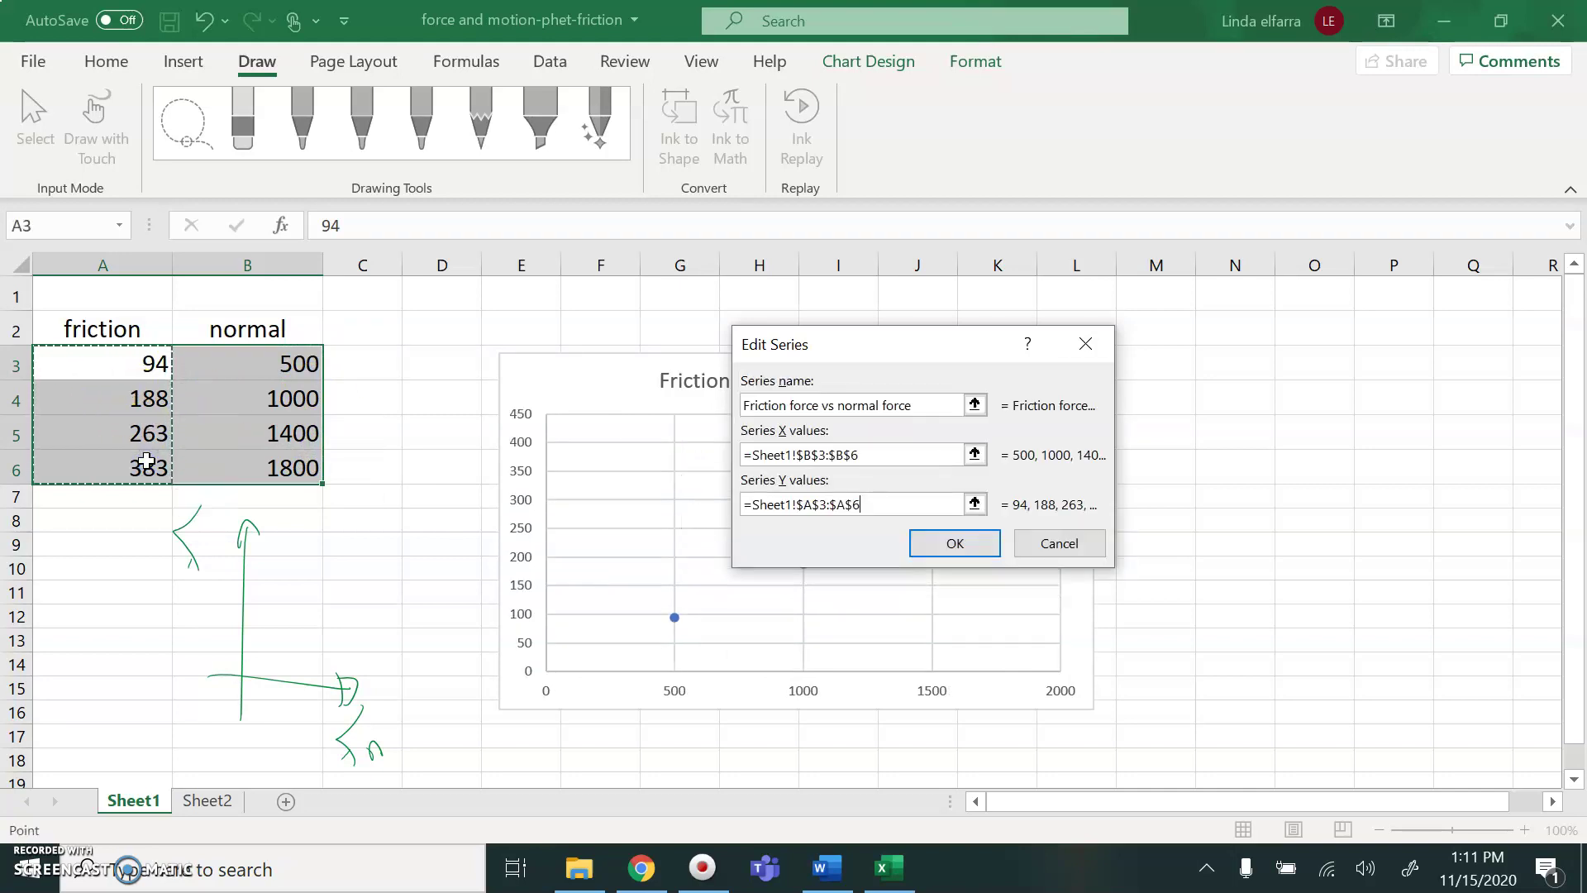
pyautogui.click(961, 547)
# Step: Apply the new data, then add Axis Titles, a Legend and a linear Trendline to the chart
pyautogui.click(1105, 622)
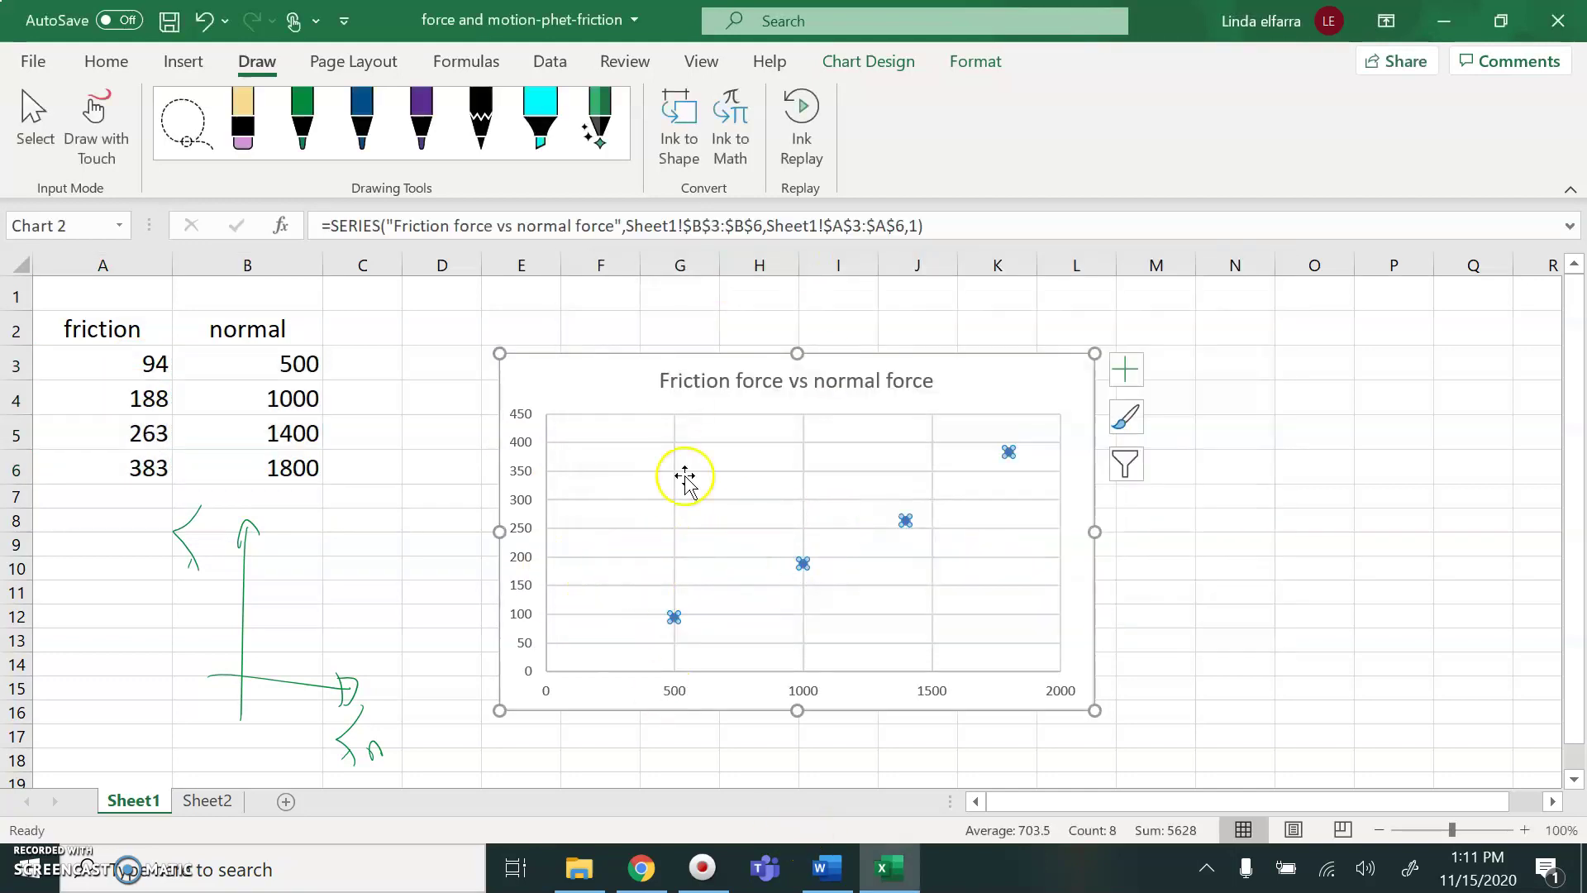
pyautogui.click(1129, 373)
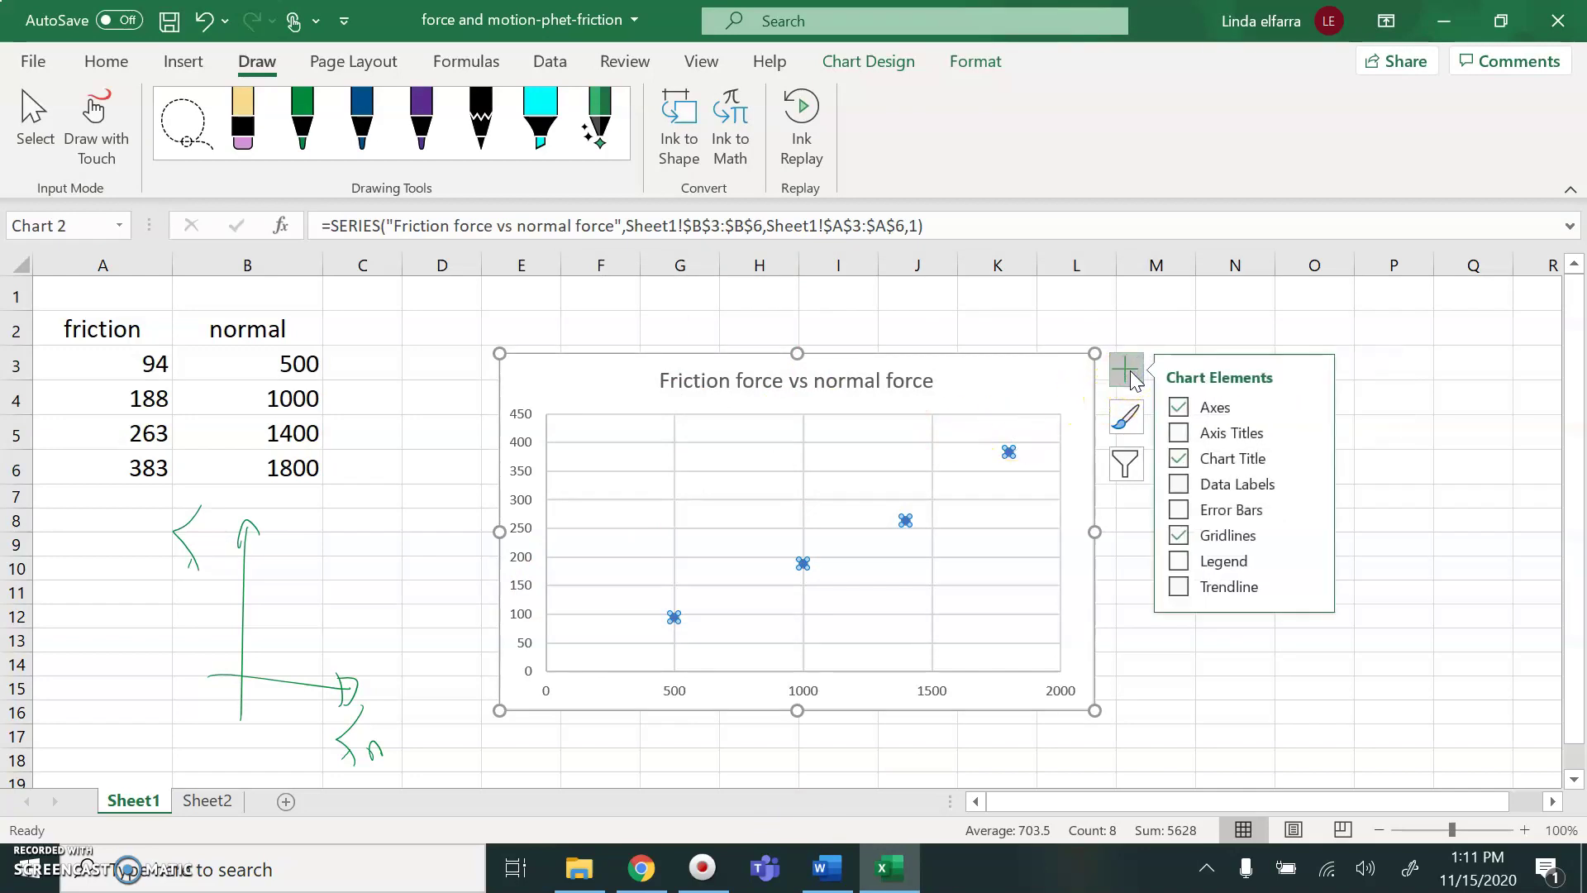
pyautogui.moveTo(986, 404); pyautogui.dragTo(989, 405)
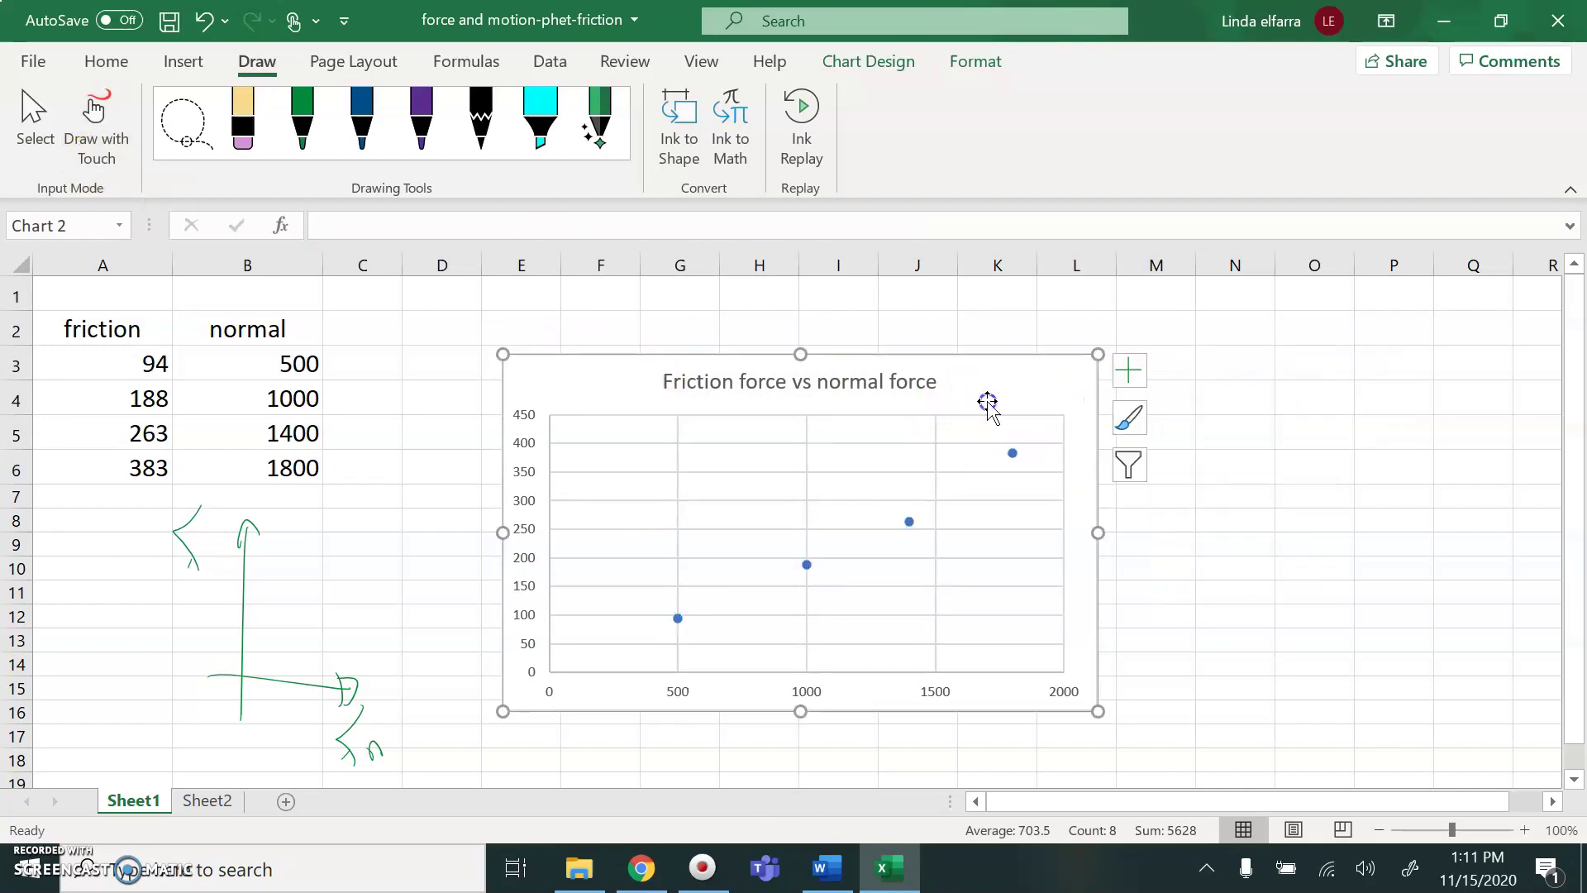
pyautogui.click(1129, 370)
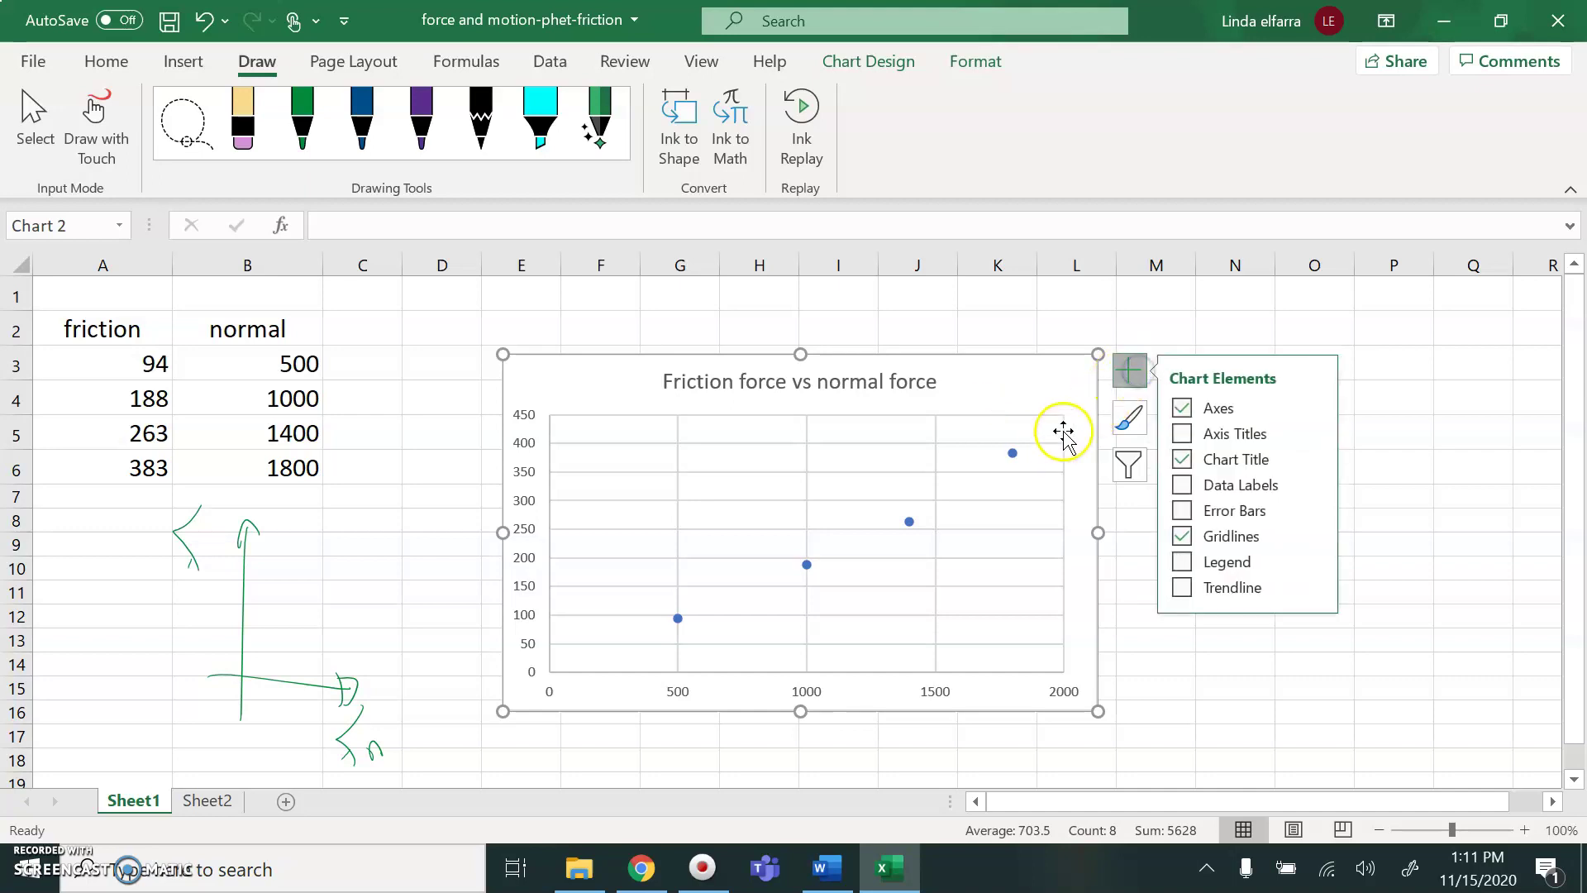
pyautogui.click(1019, 459)
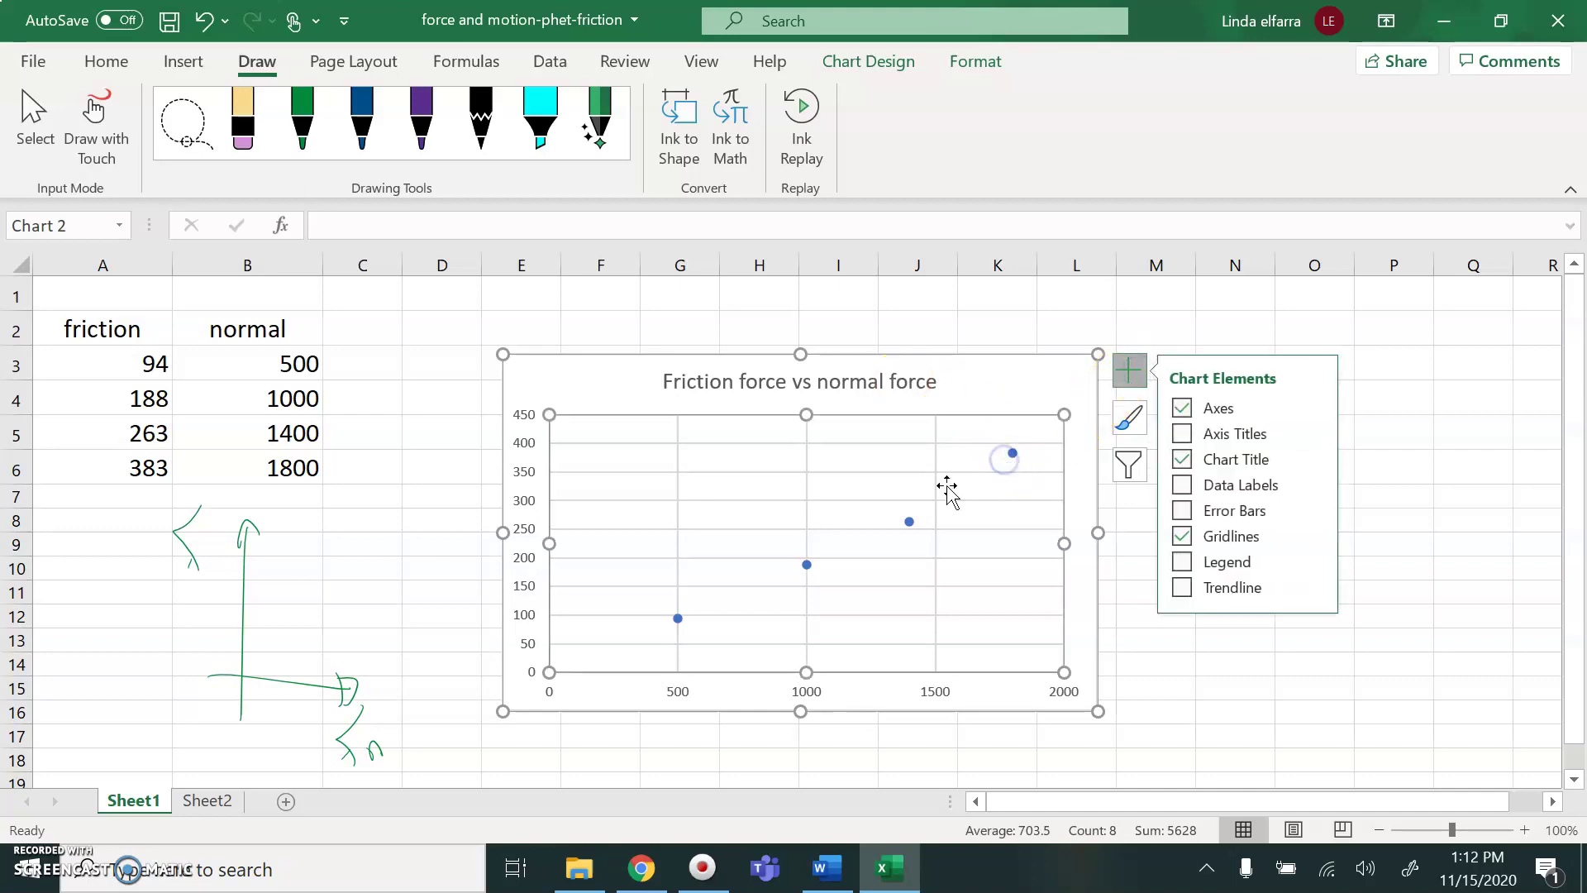
pyautogui.click(908, 521)
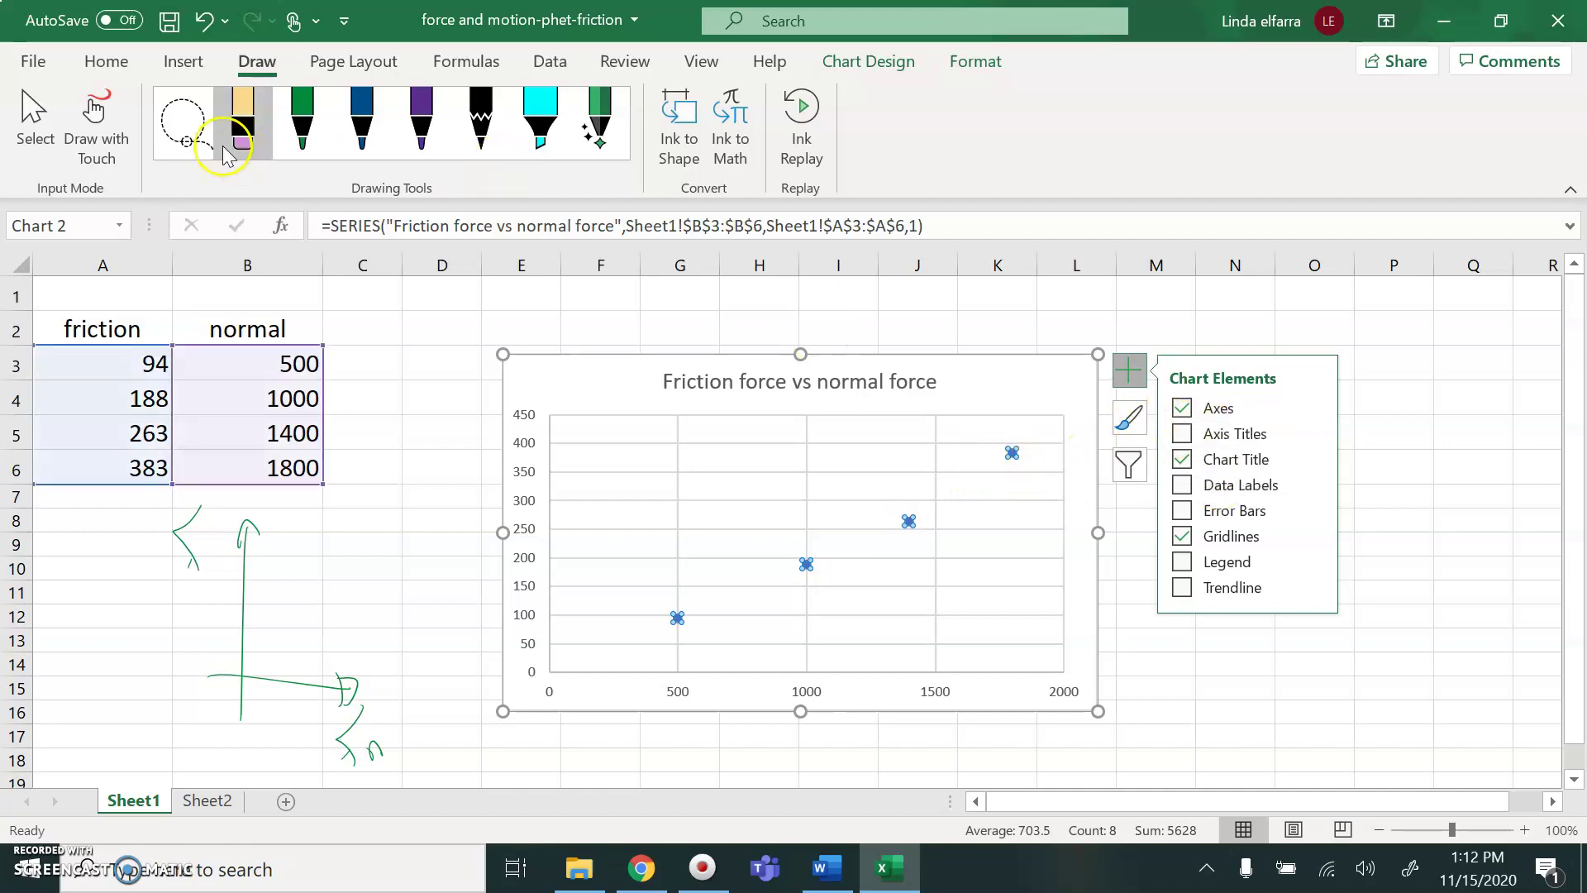
pyautogui.click(183, 62)
pyautogui.click(947, 657)
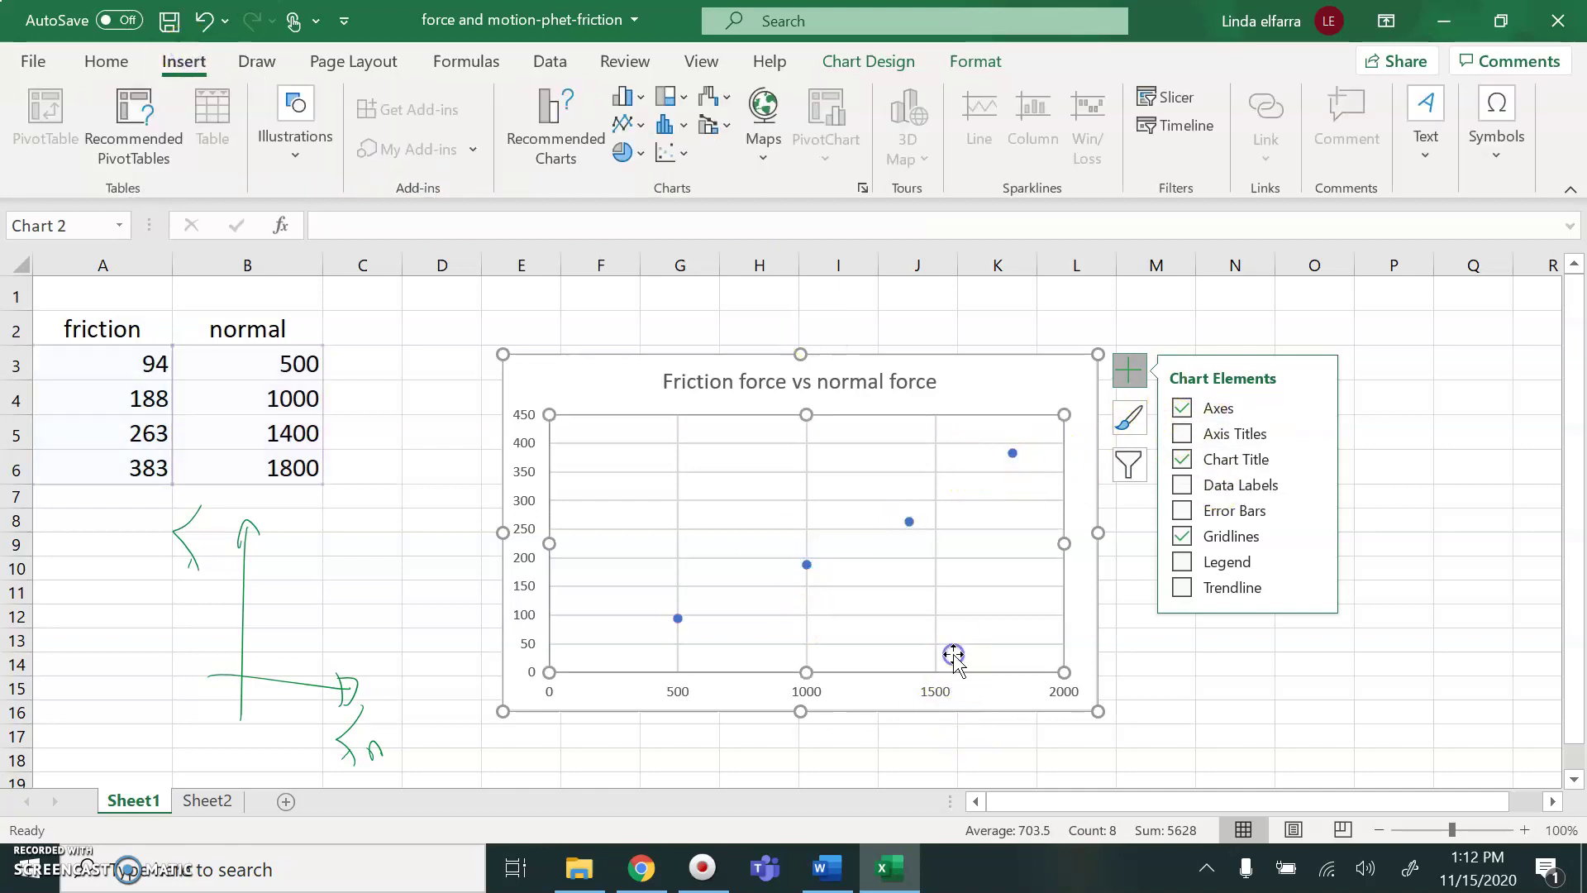
pyautogui.click(1187, 433)
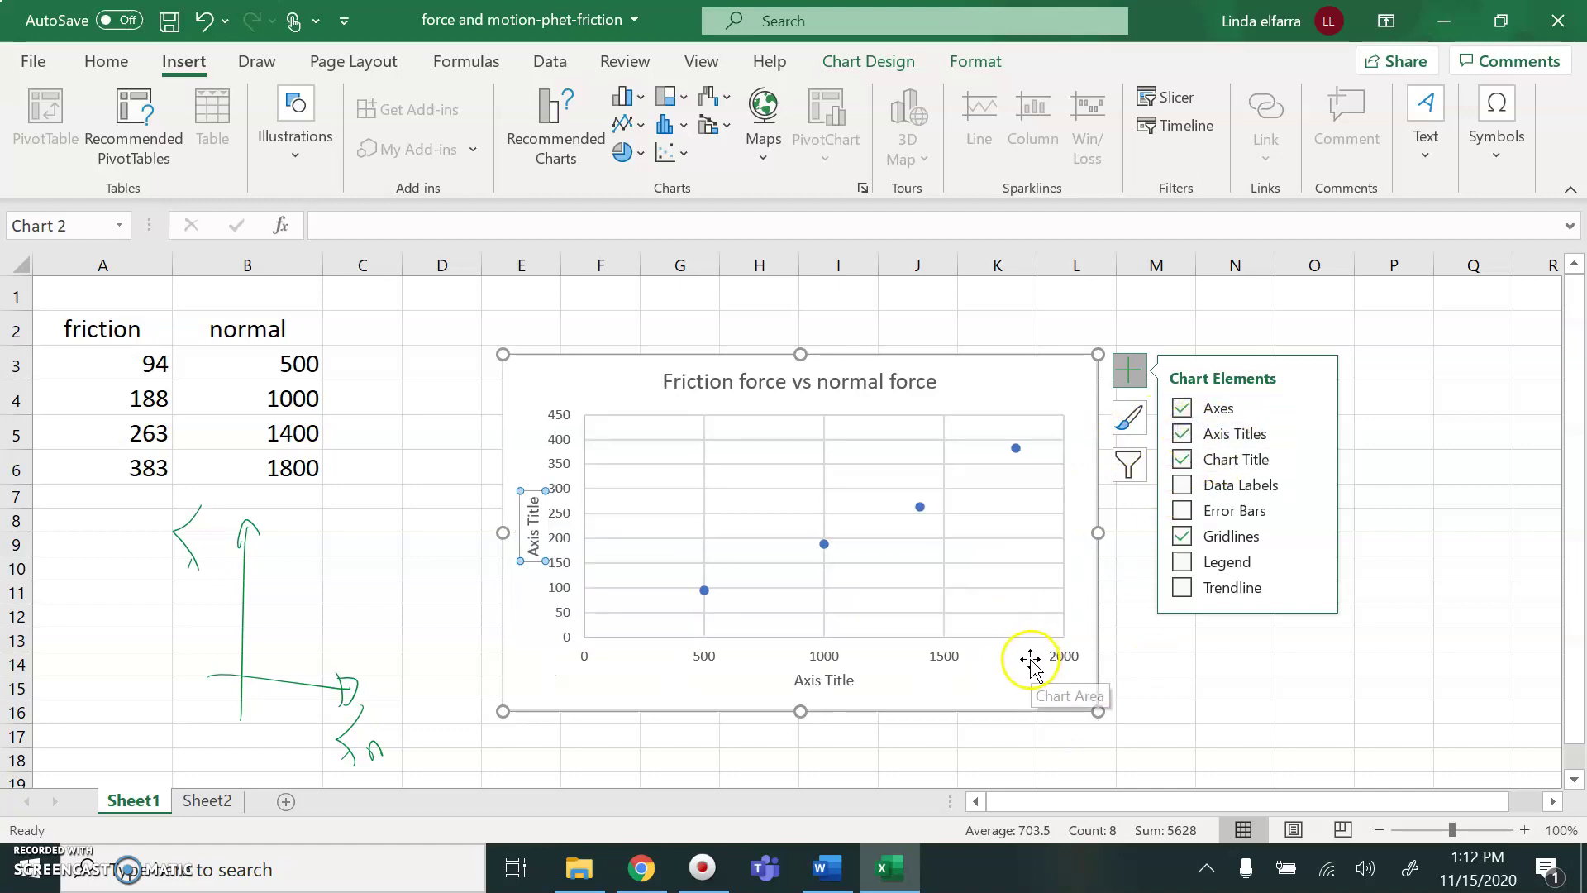
pyautogui.click(1181, 561)
pyautogui.click(1181, 587)
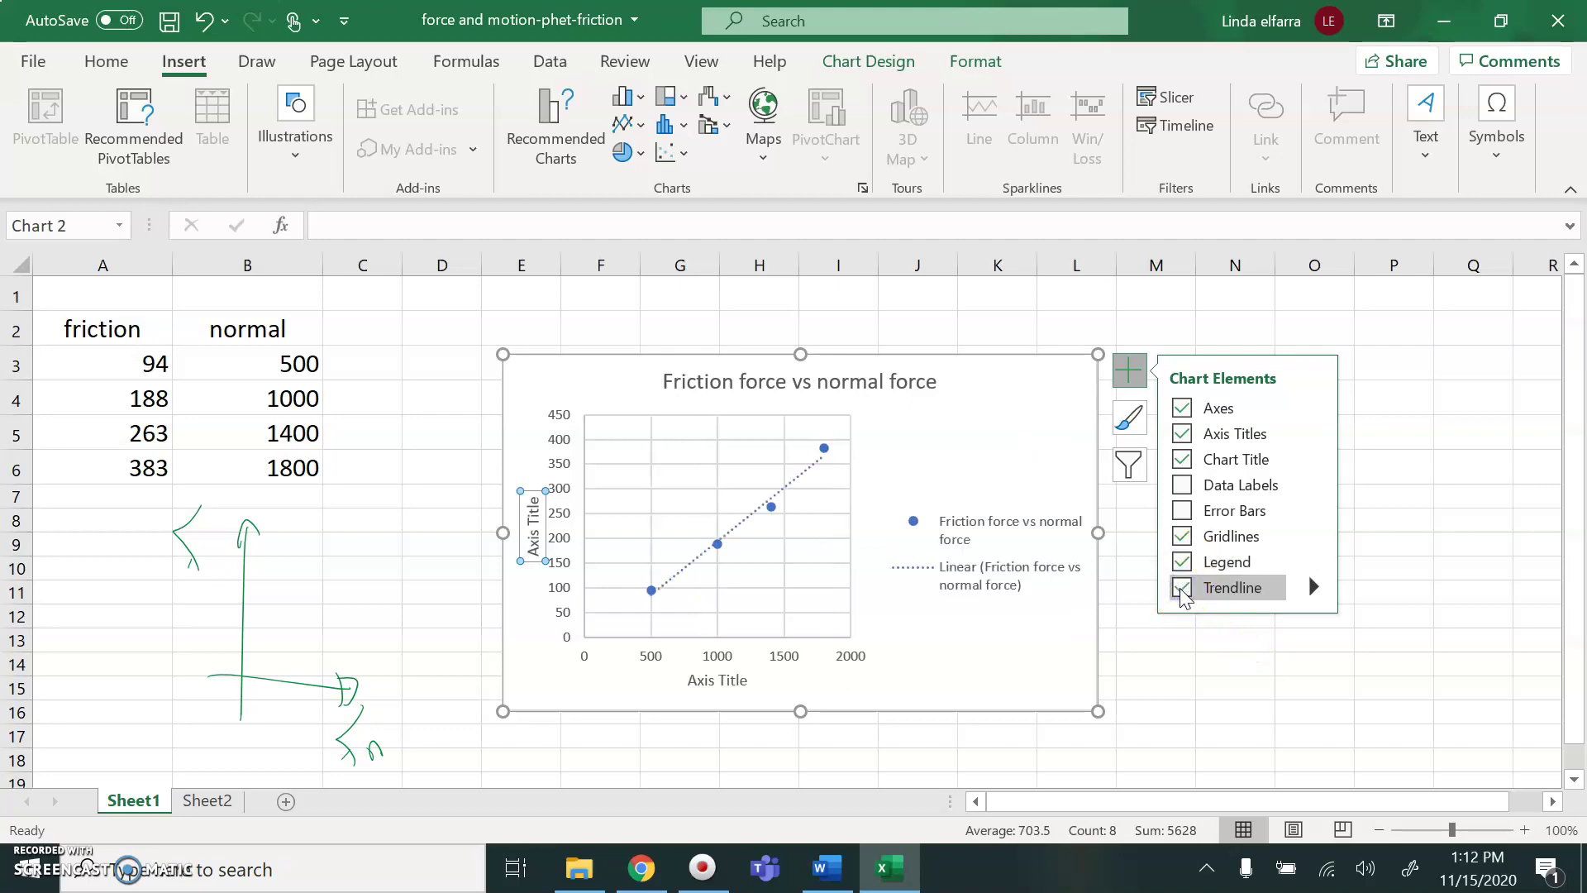
# Step: Title the horizontal axis 'normal force ( N)'
pyautogui.click(742, 676)
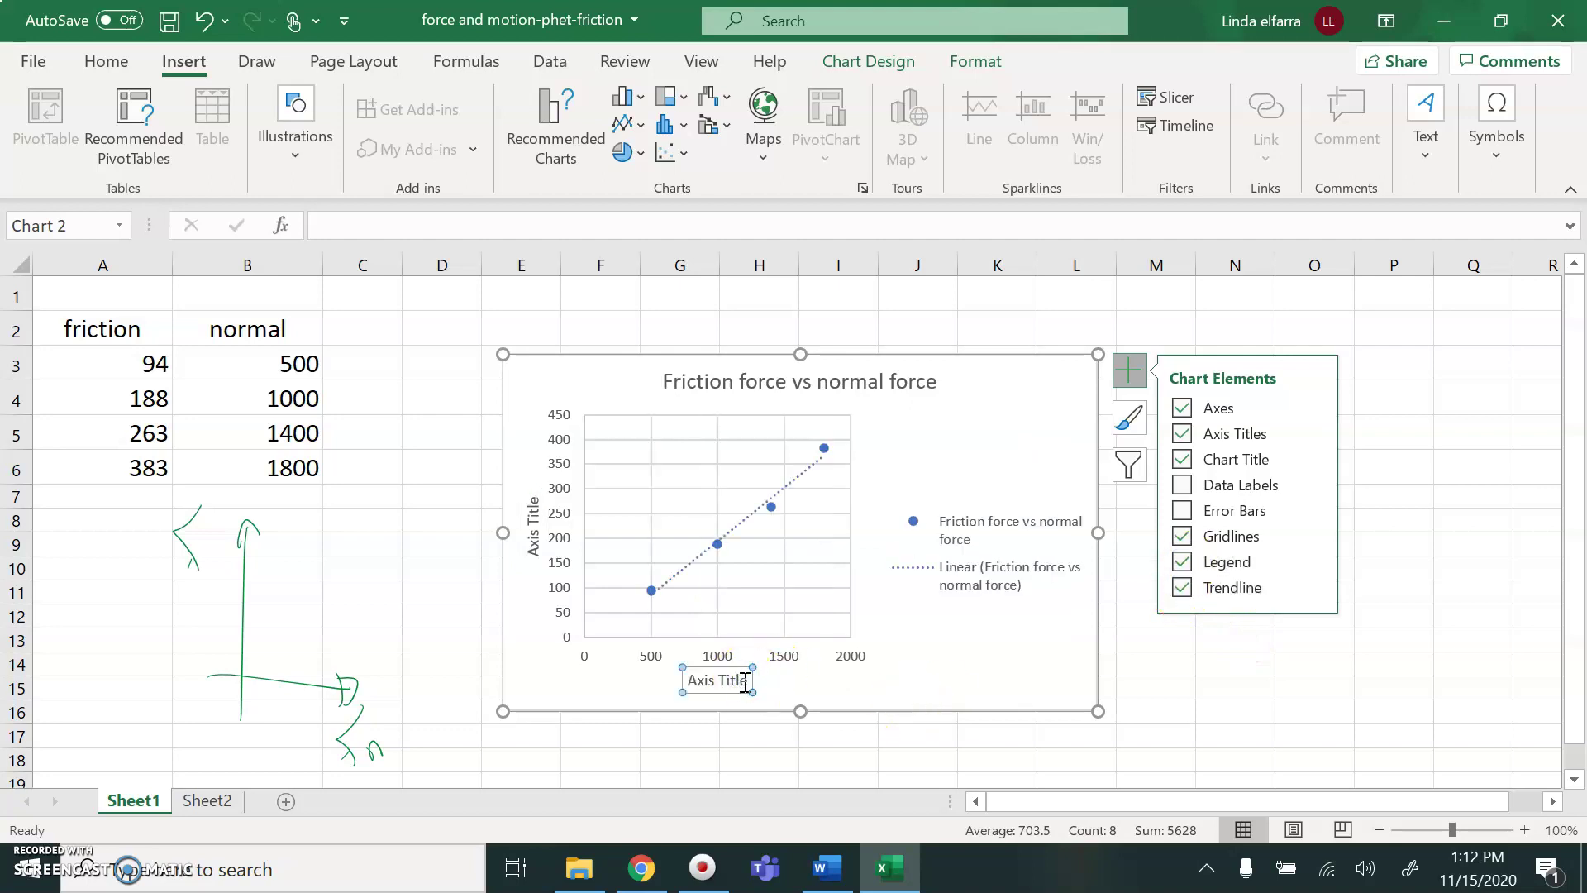
pyautogui.moveTo(748, 679); pyautogui.dragTo(680, 679)
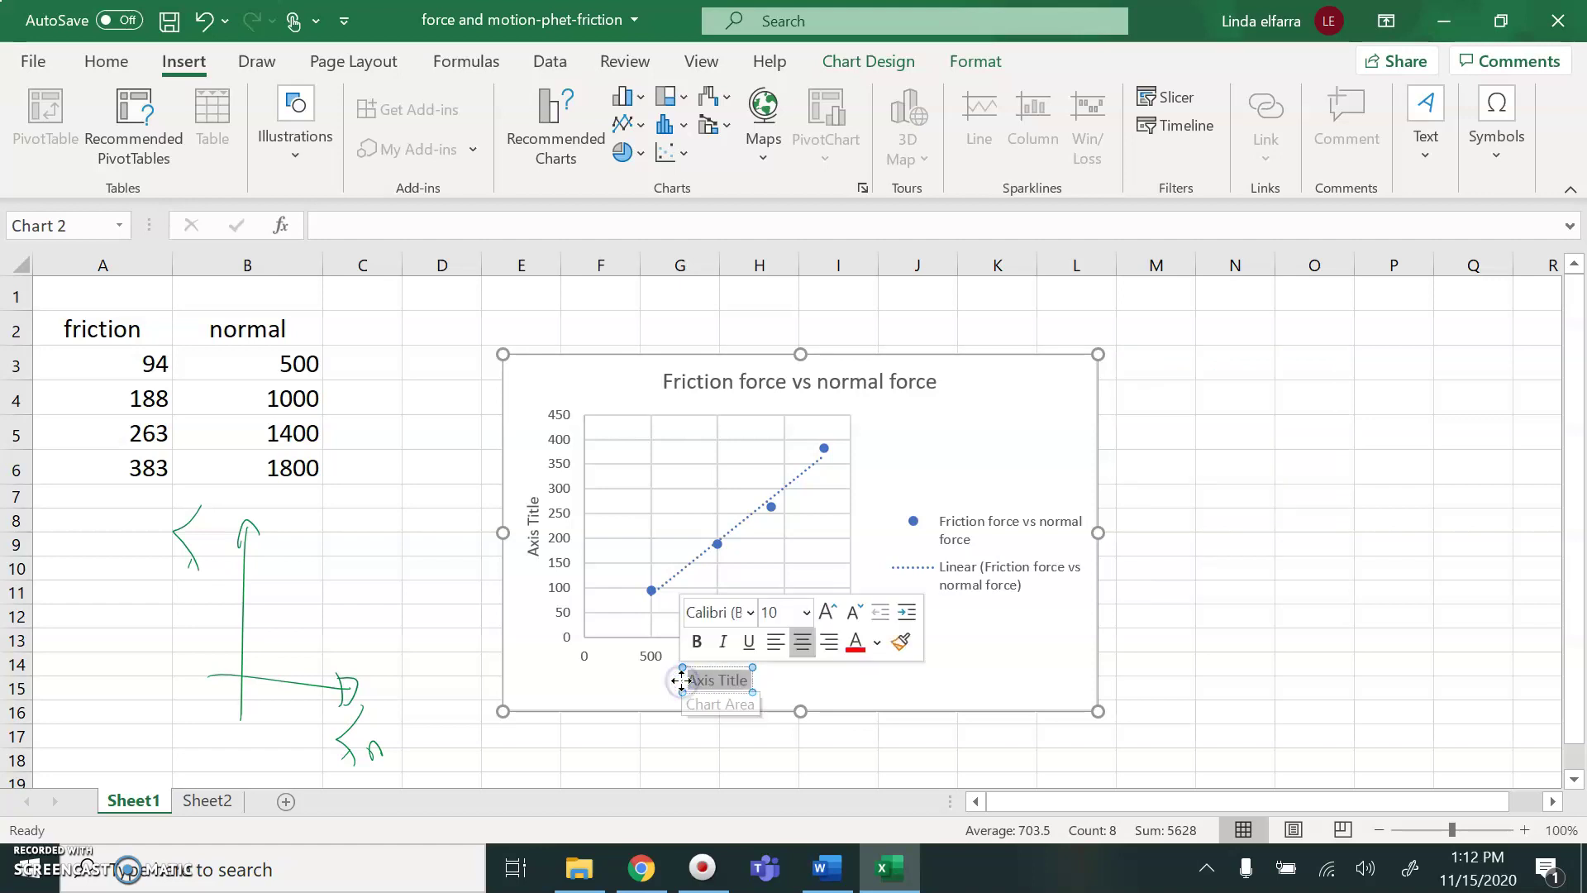
pyautogui.write('normal force')
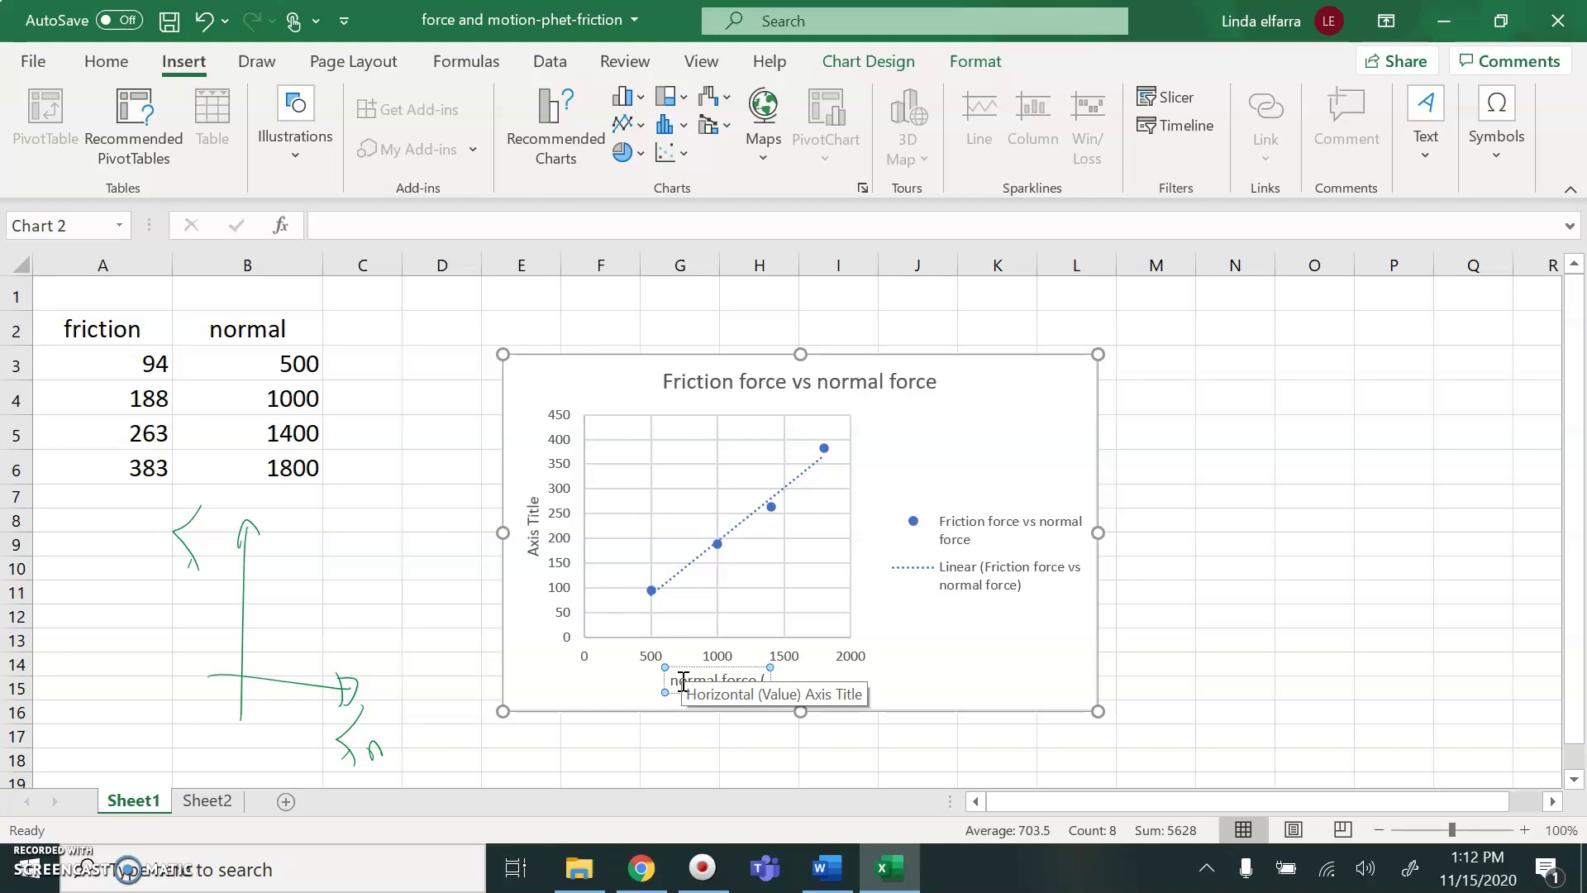
pyautogui.write(' ( N)')
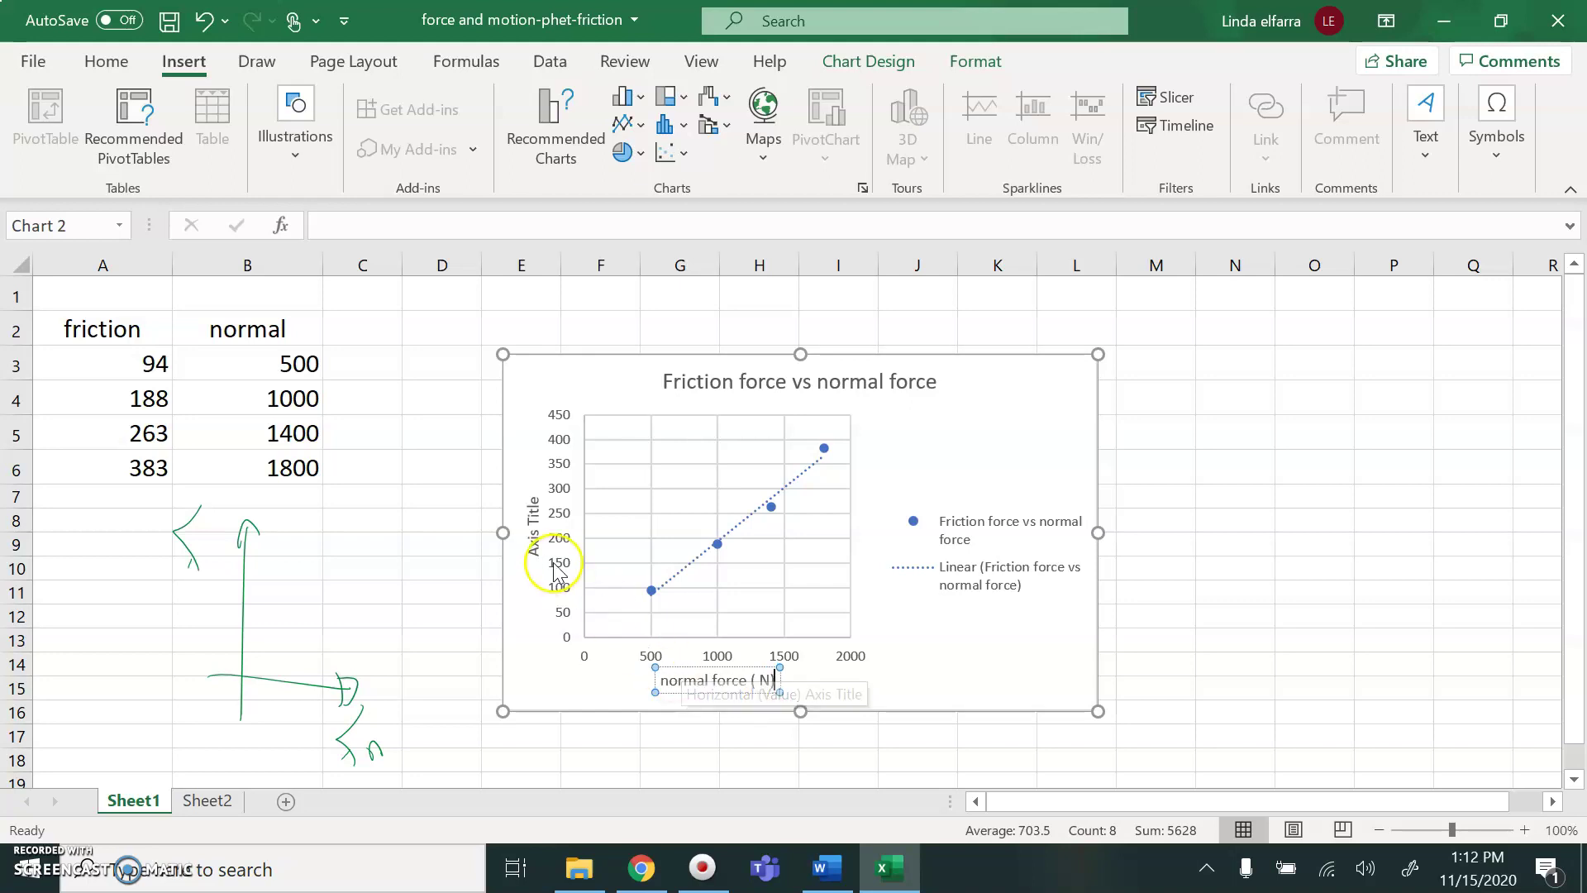
pyautogui.click(519, 517)
# Step: Title the vertical axis 'friction force (N)' and reselect the chart
pyautogui.tripleClick(519, 513)
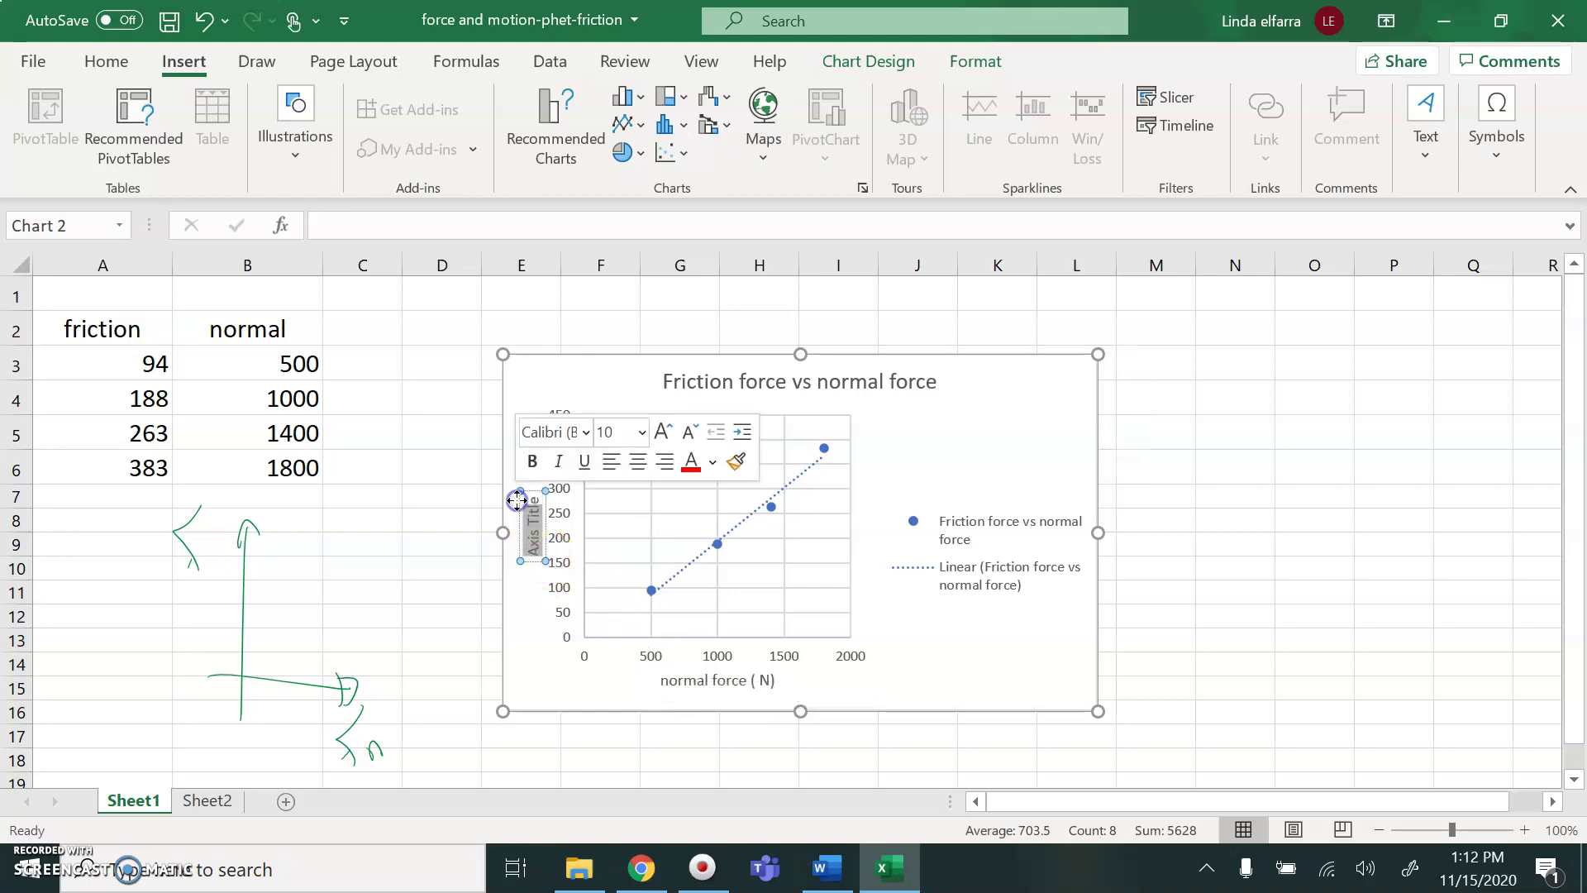
pyautogui.press('BackSpace')
pyautogui.write('friction force')
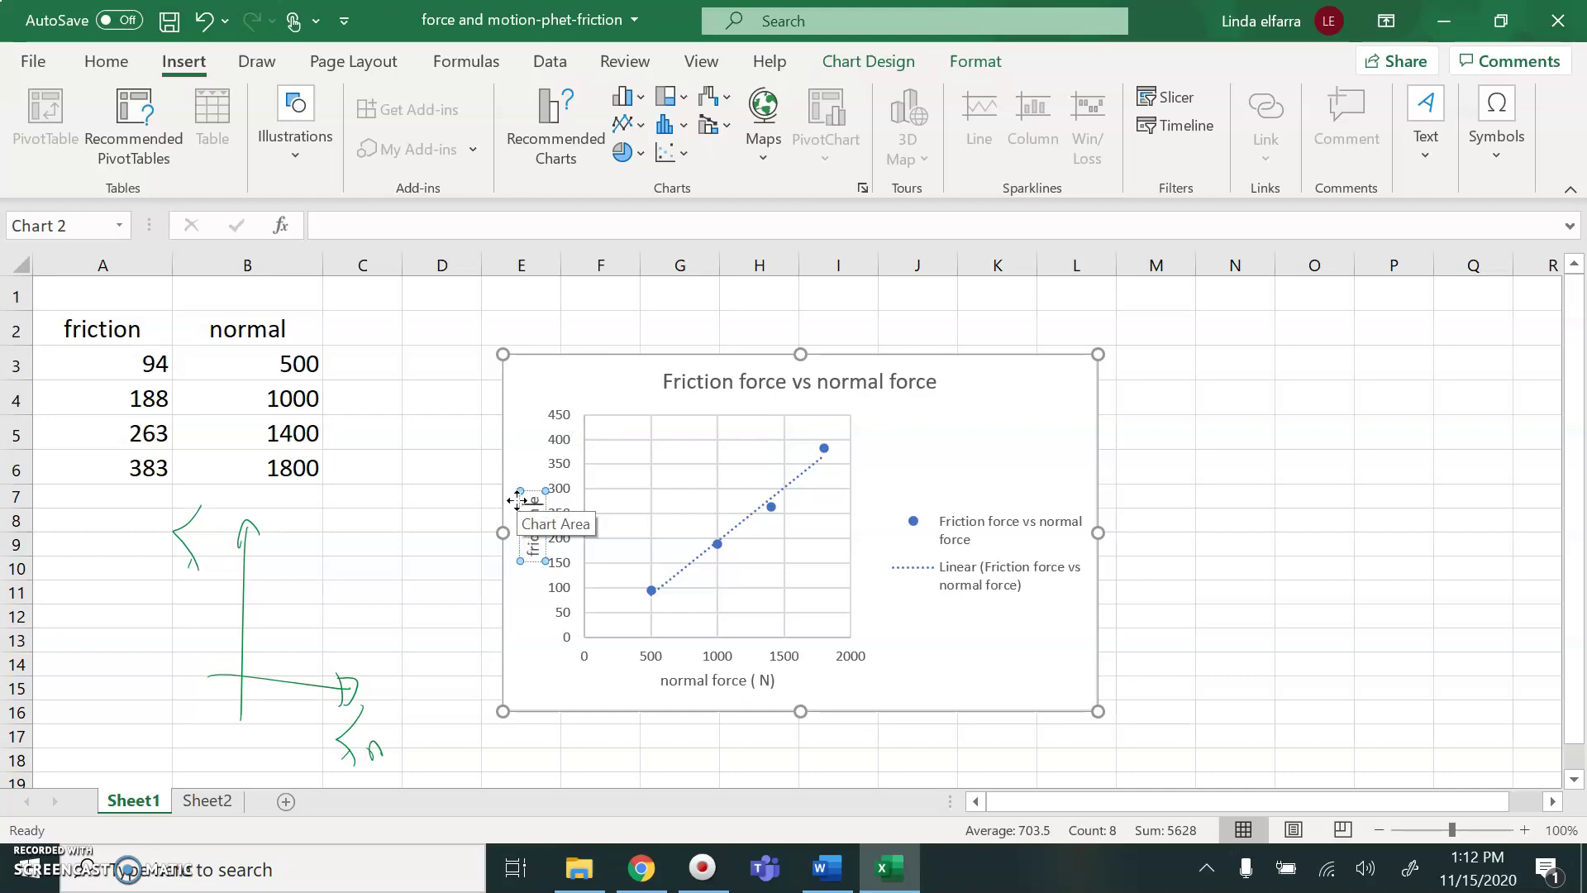
pyautogui.write(' (N')
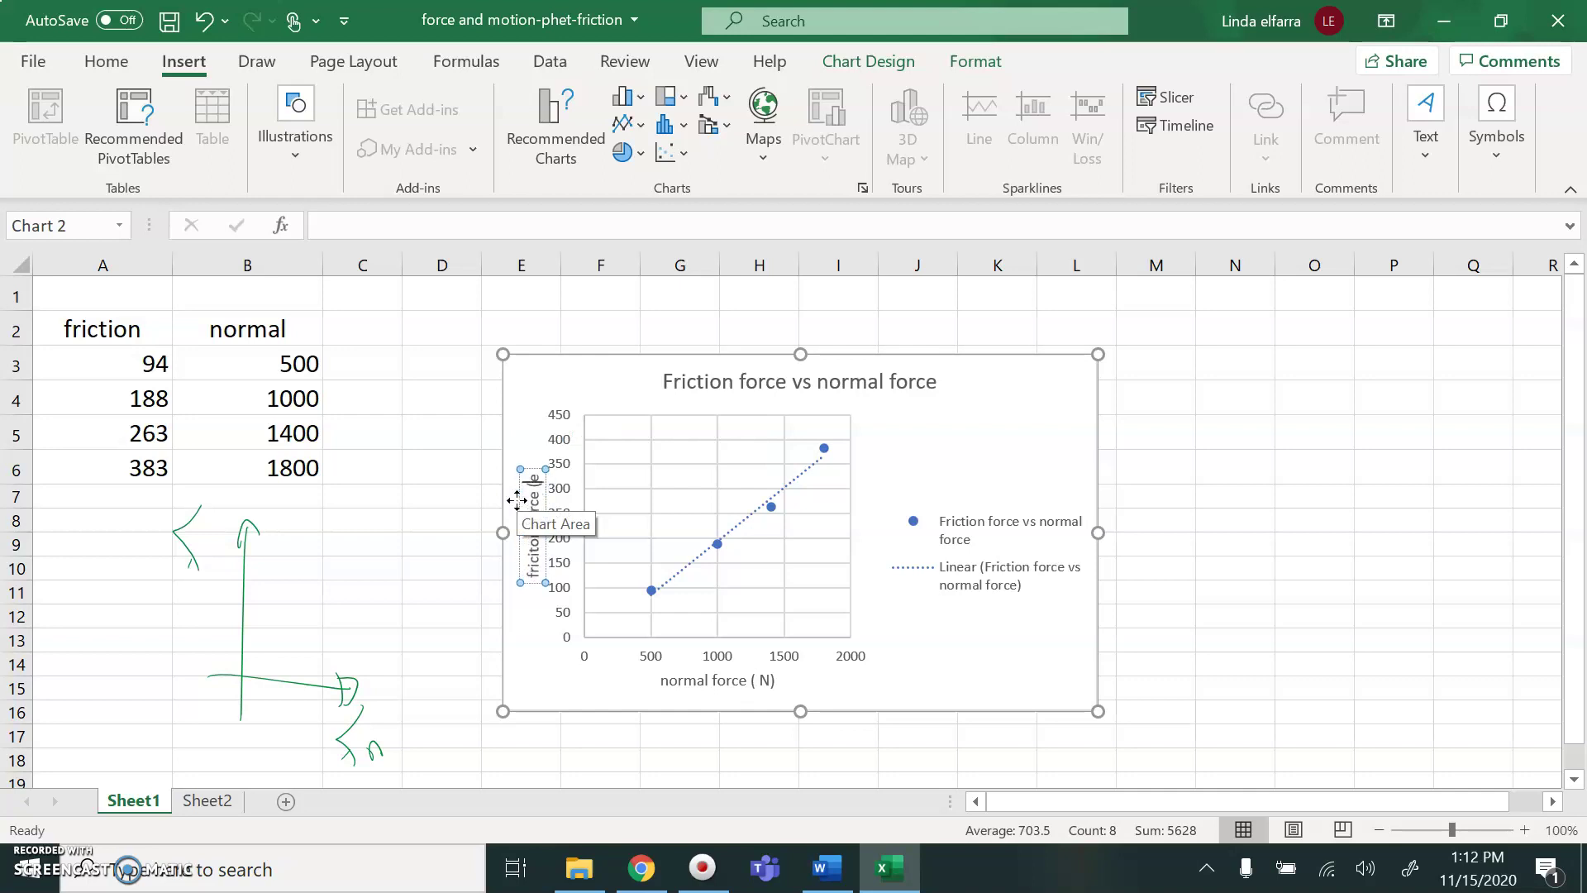
pyautogui.write(')')
pyautogui.click(534, 463)
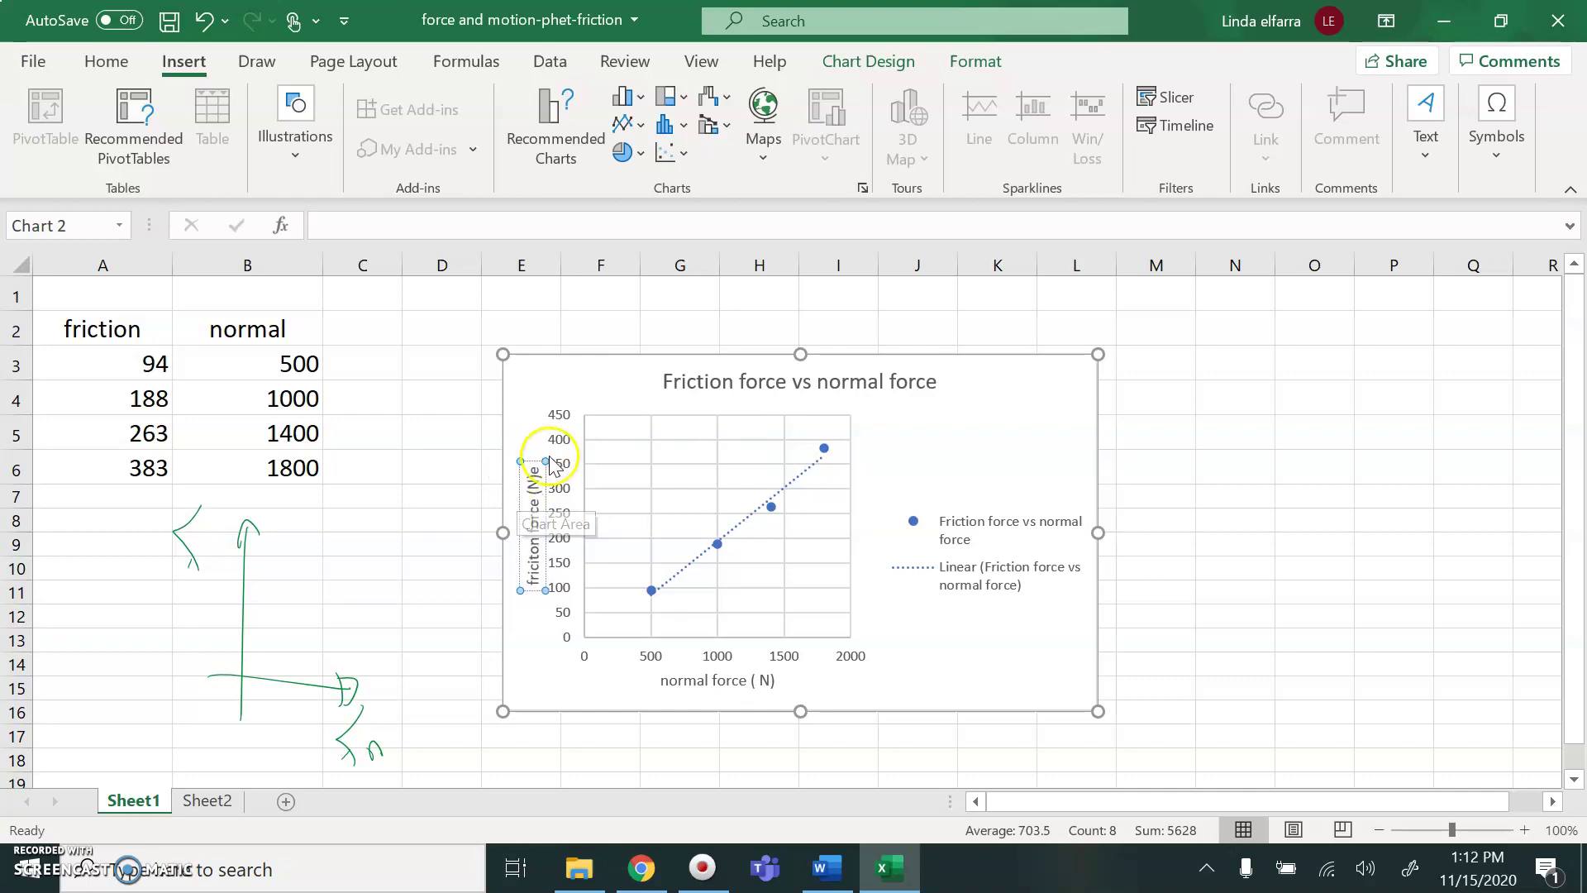
pyautogui.click(535, 466)
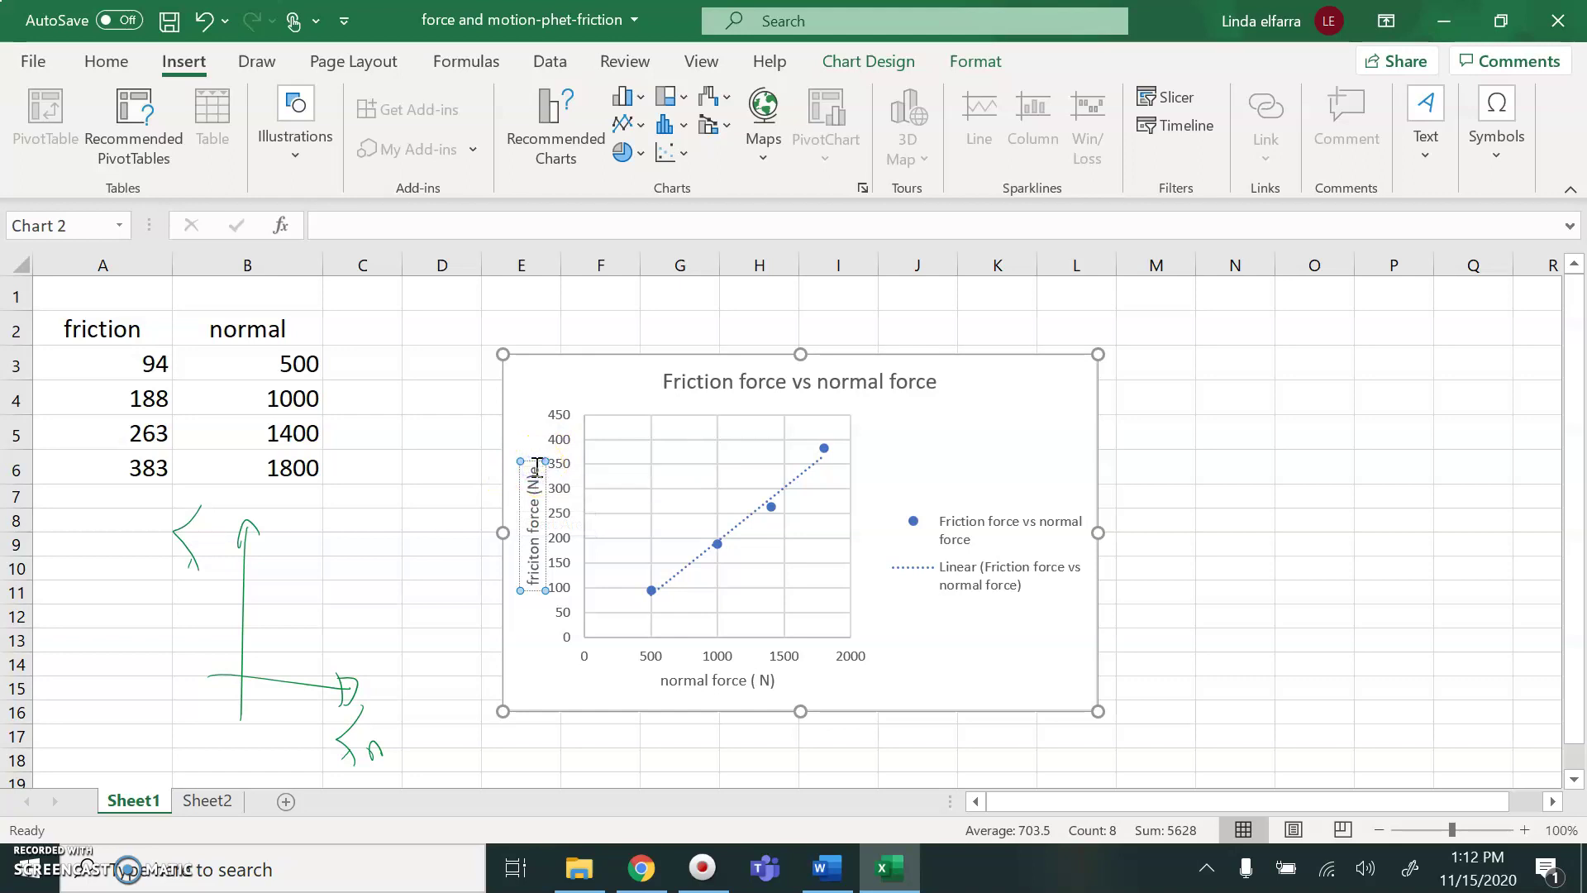
pyautogui.click(811, 629)
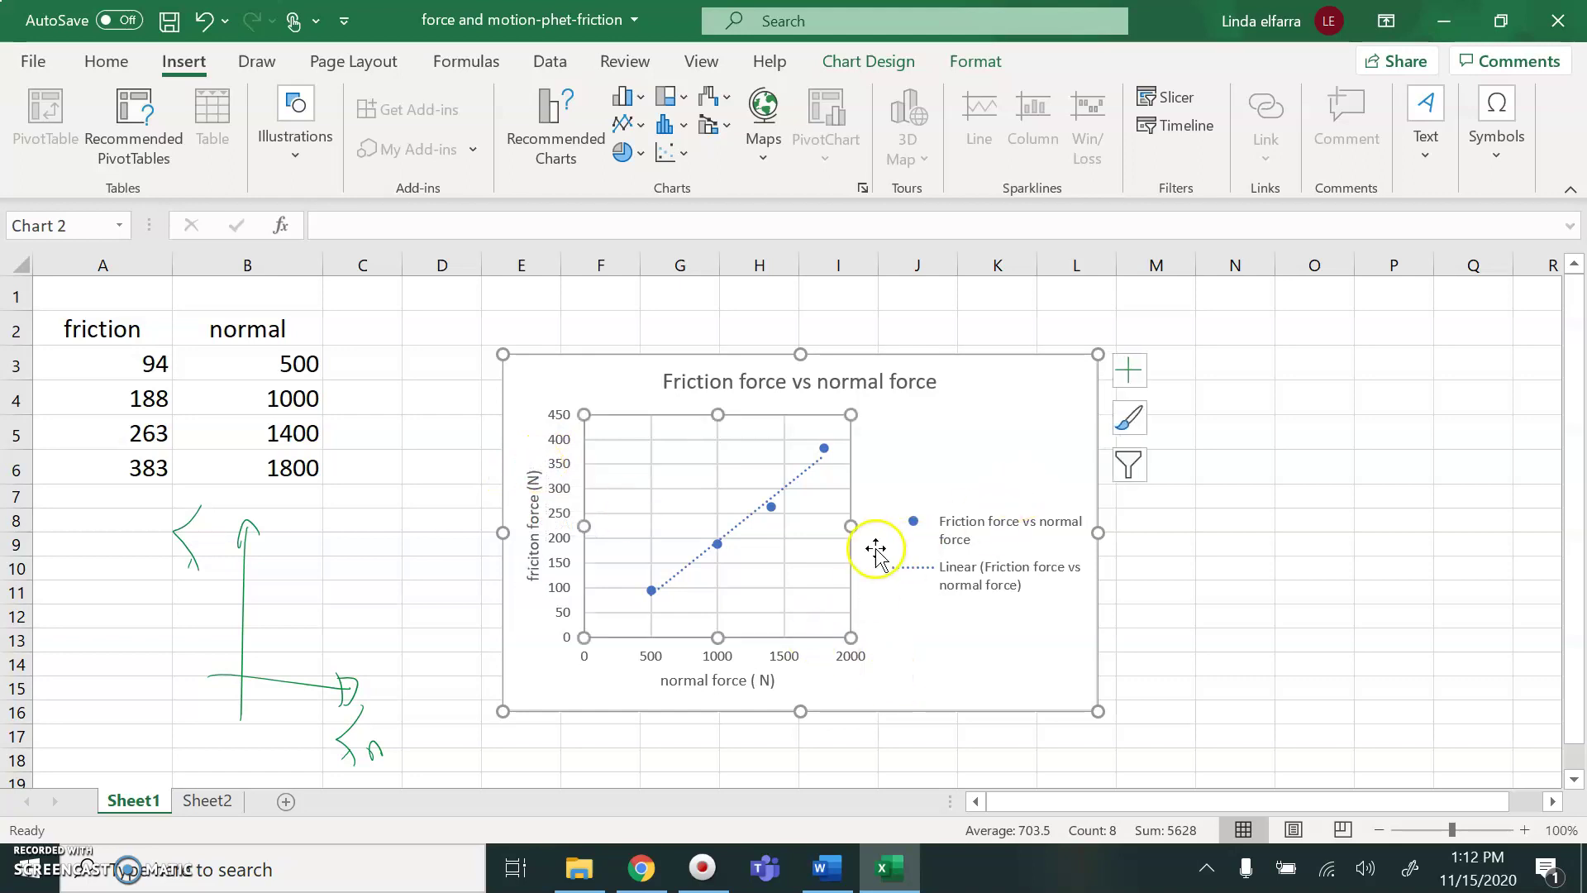
pyautogui.click(909, 657)
pyautogui.click(853, 430)
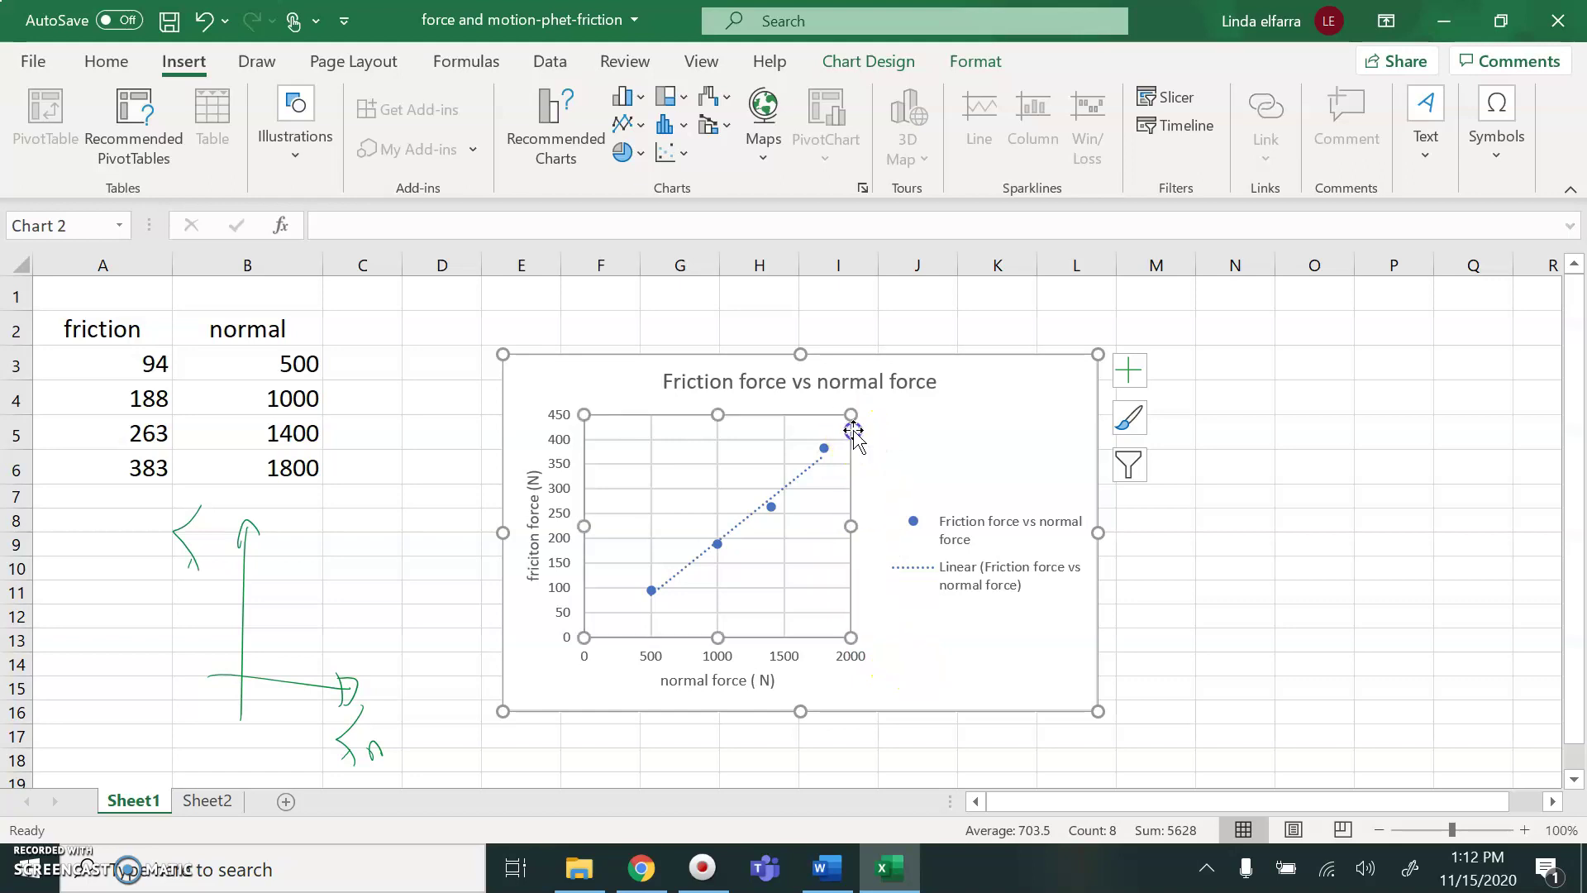
pyautogui.click(1132, 376)
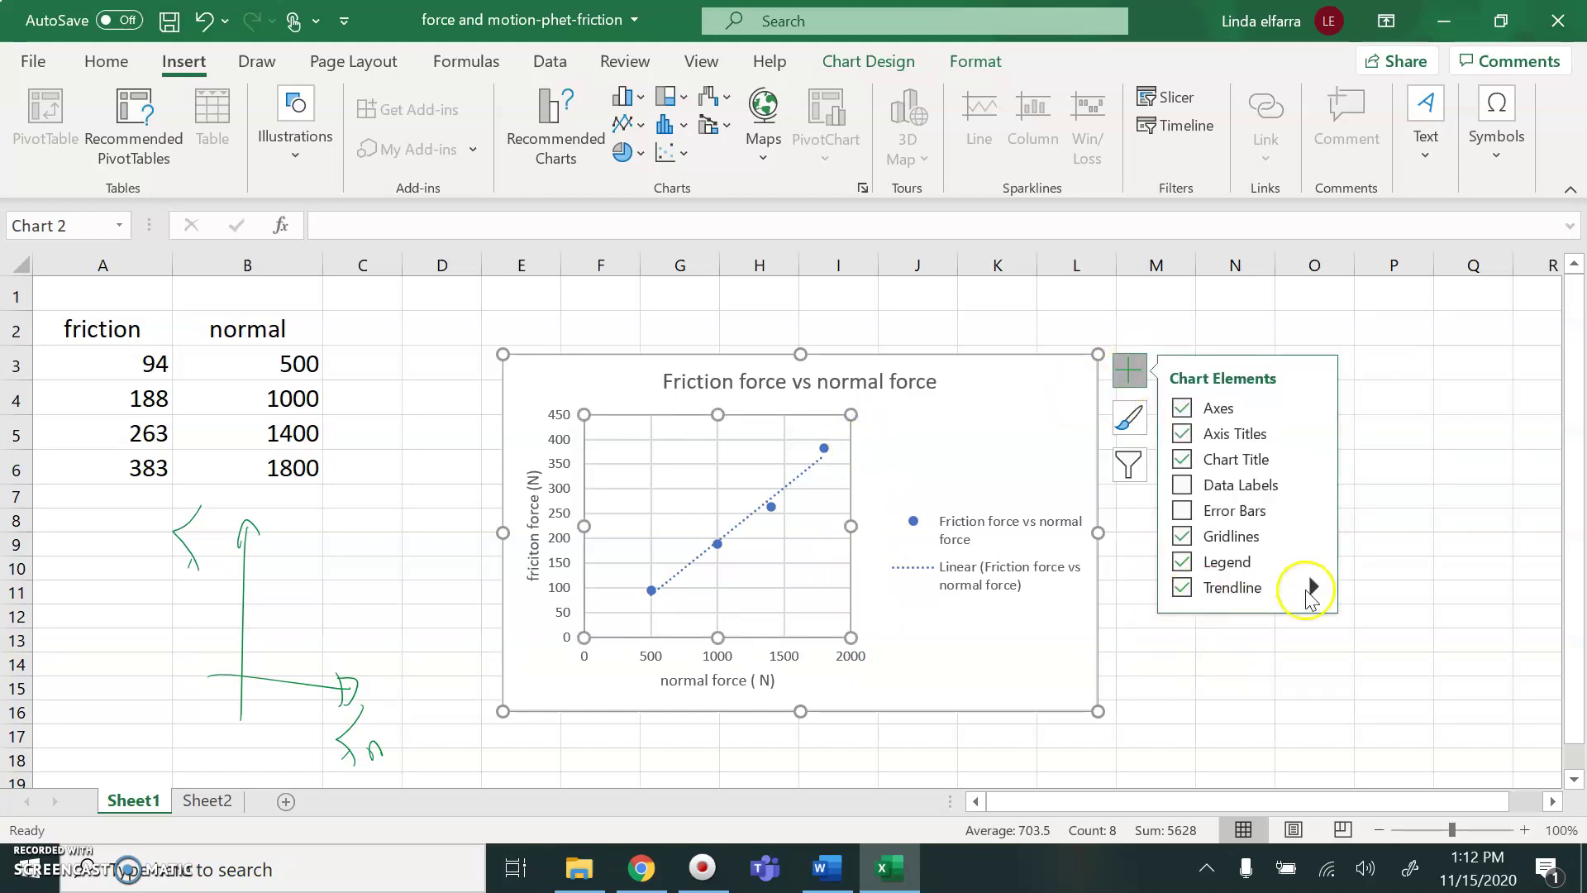
# Step: Set the trendline intercept to 0, display its equation y = 0.2004x, and circle it in ink
pyautogui.click(1312, 588)
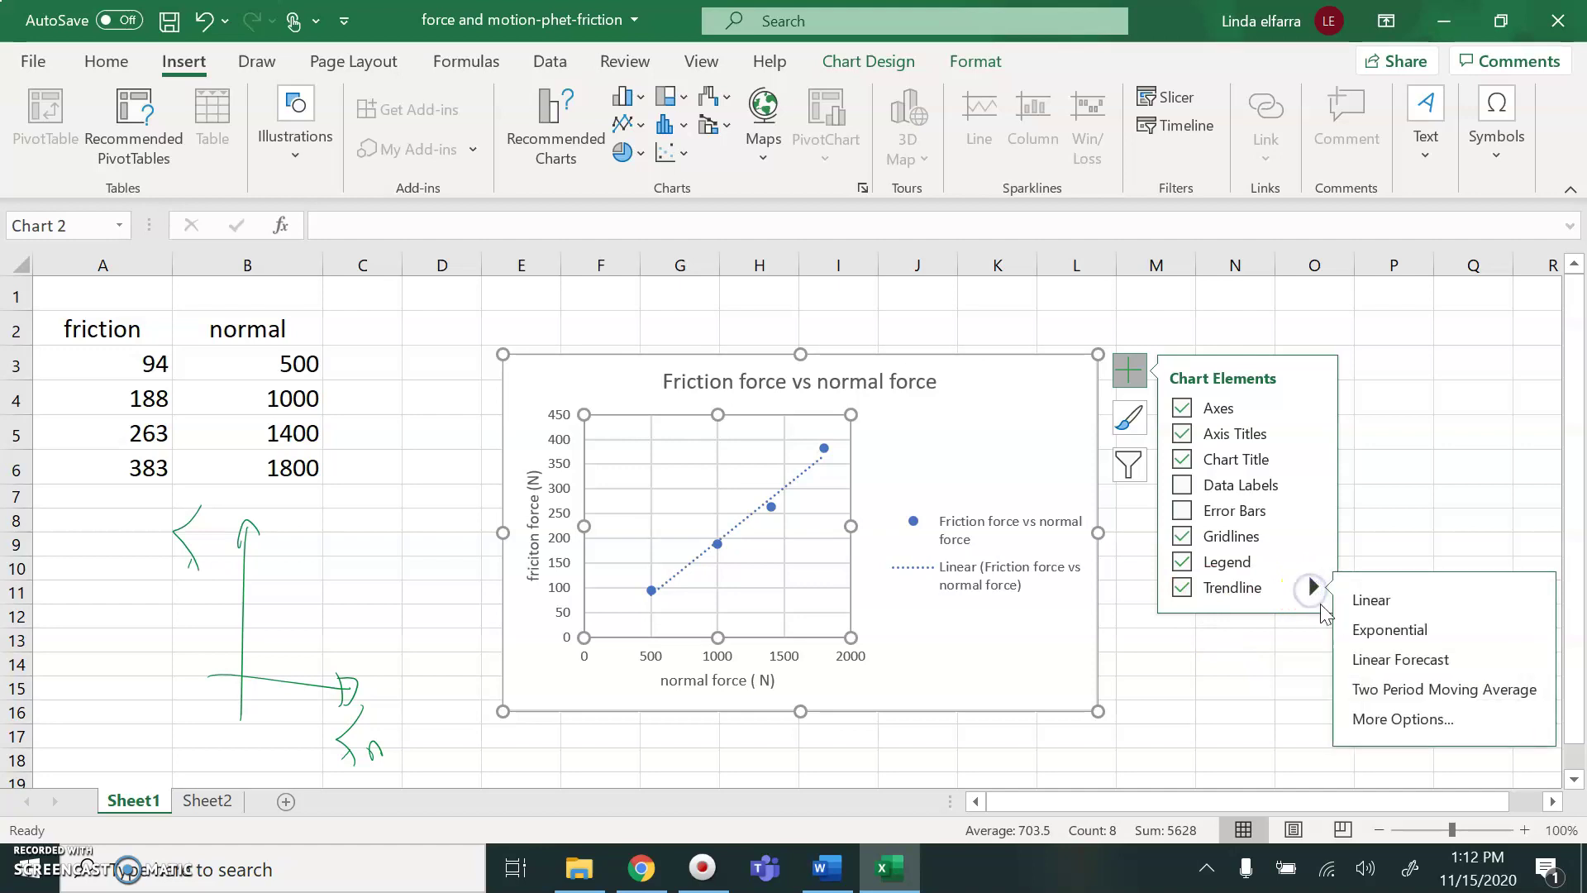
pyautogui.click(1389, 720)
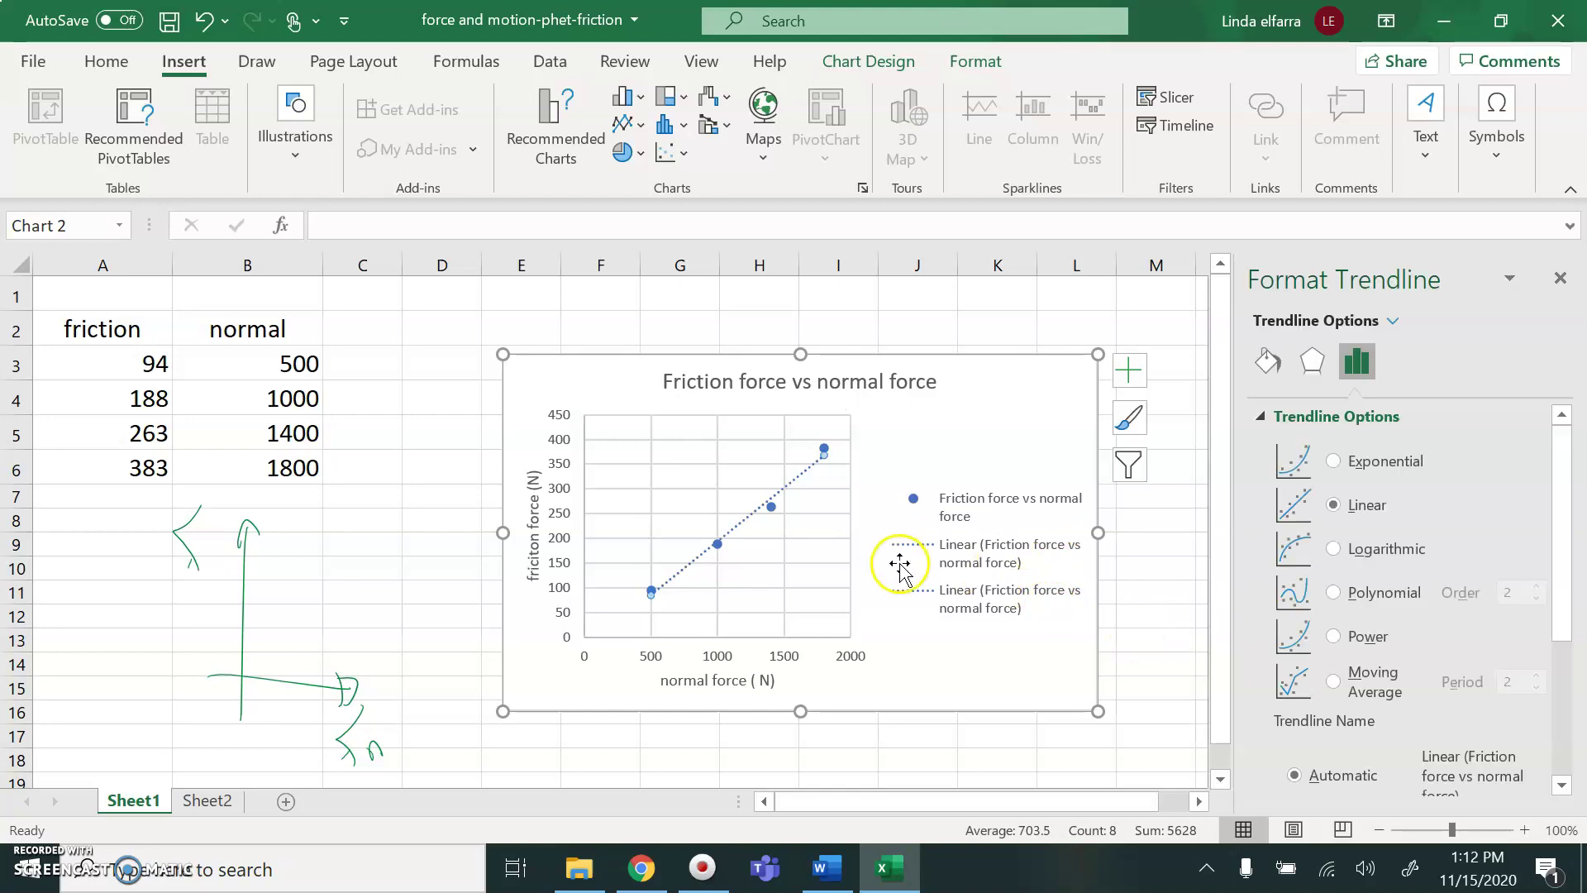
pyautogui.scroll(-2, 1396, 629)
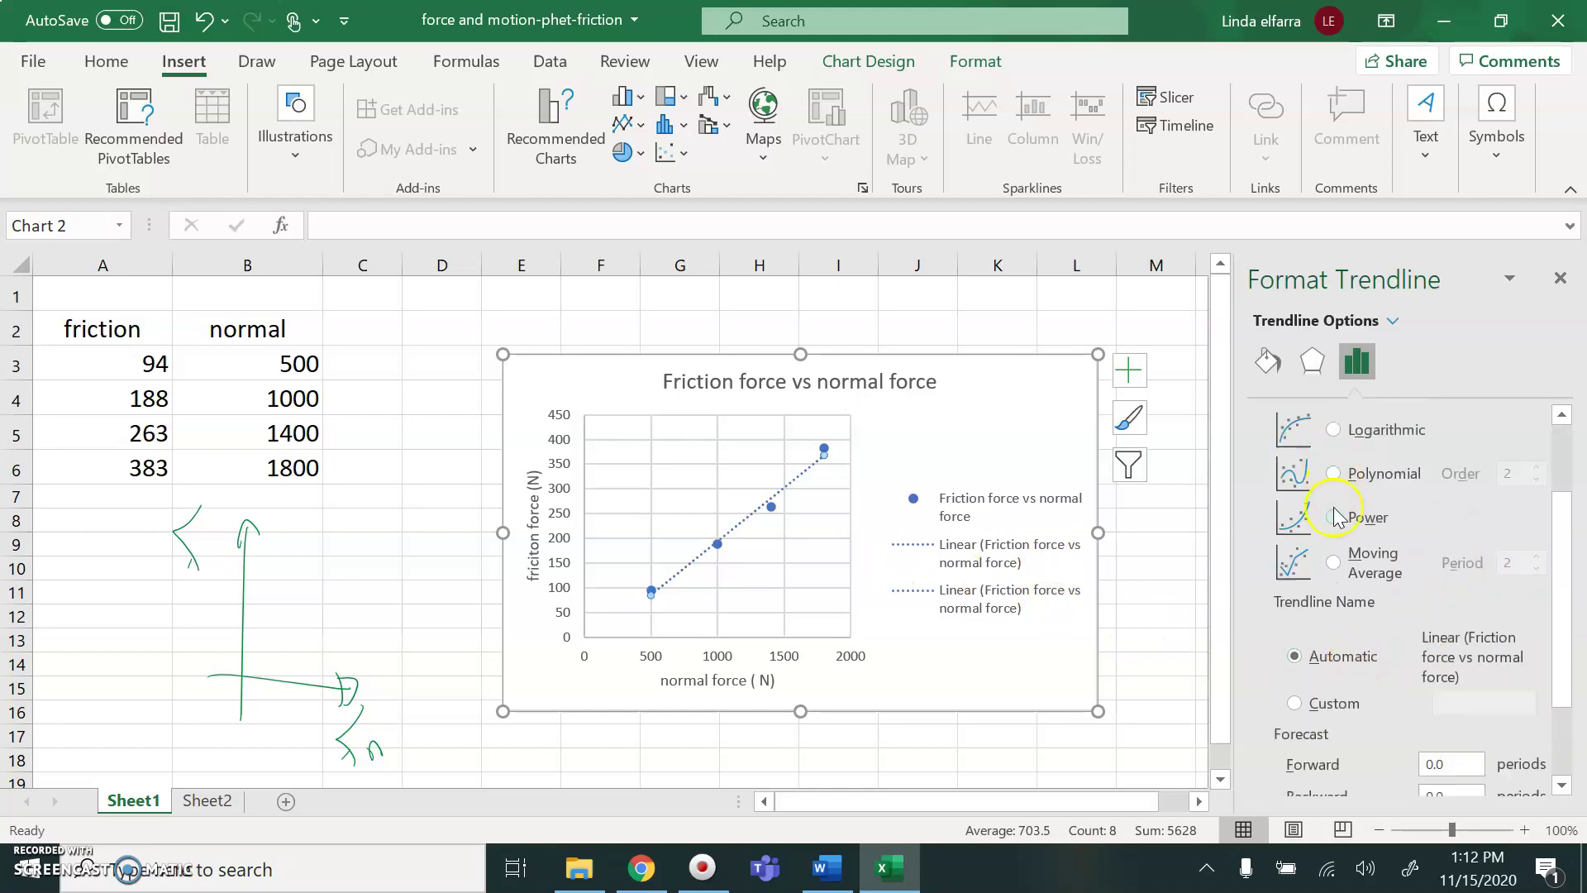
pyautogui.scroll(1, 1322, 525)
pyautogui.scroll(-1, 1334, 533)
pyautogui.scroll(-1, 1355, 678)
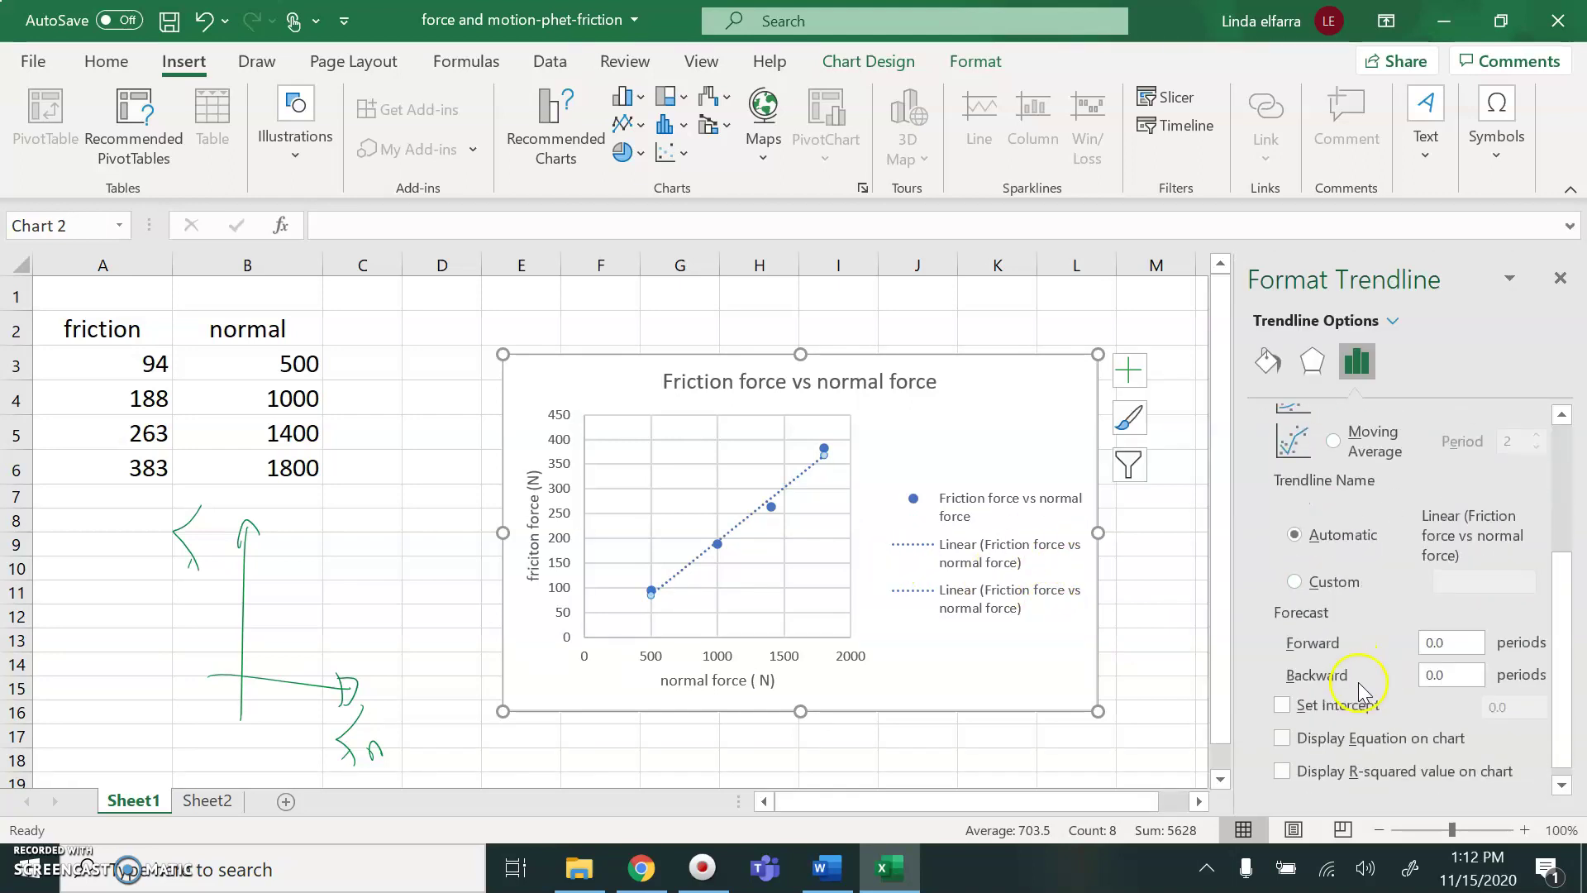
pyautogui.click(1282, 707)
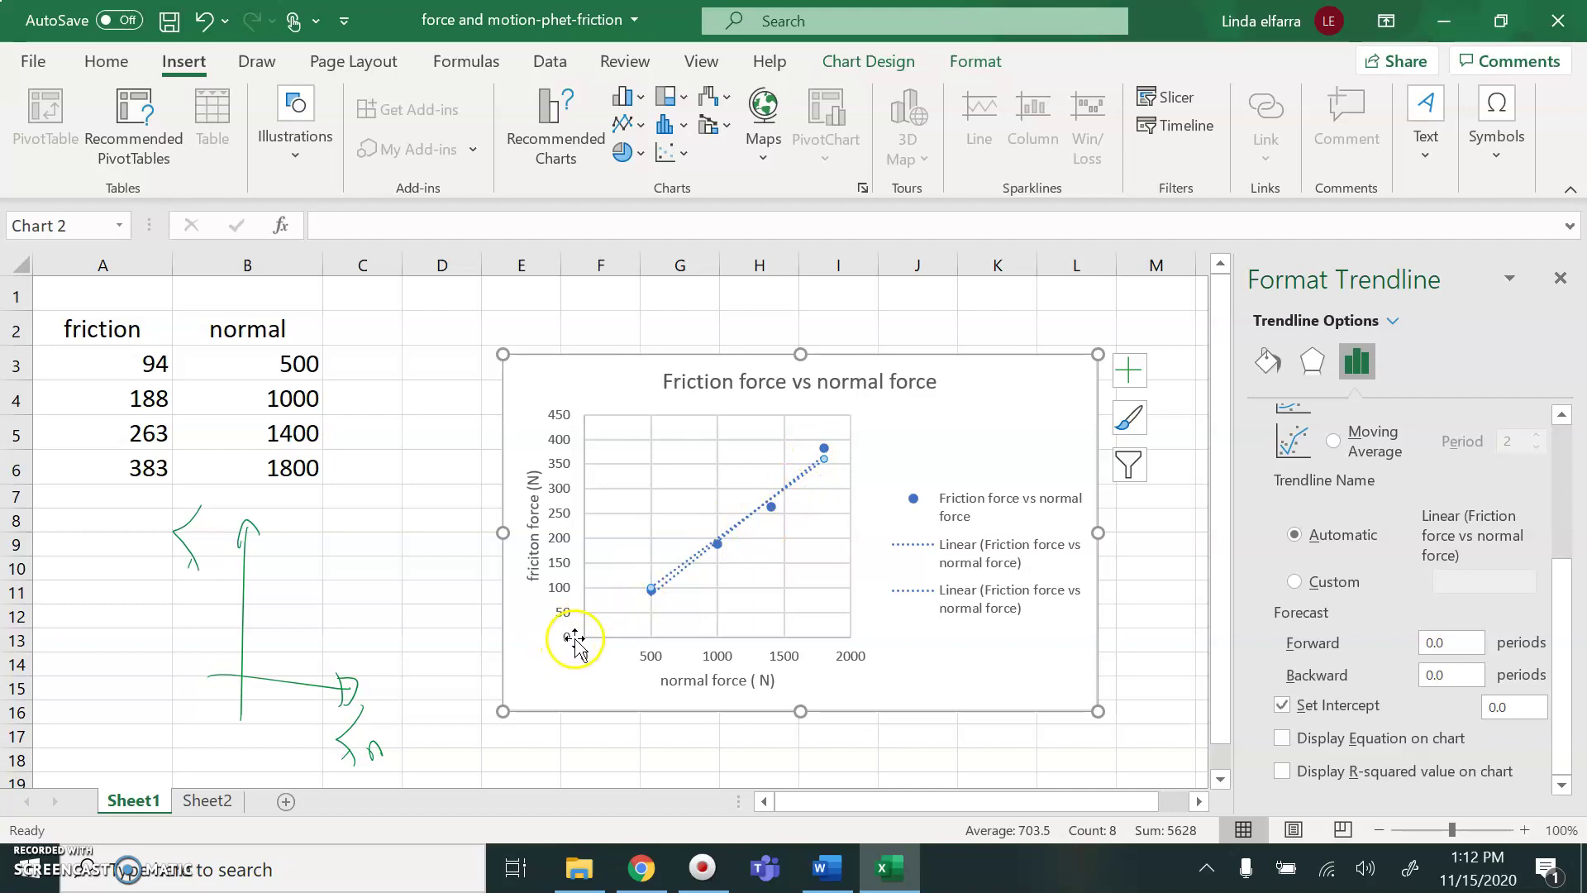
pyautogui.click(1284, 738)
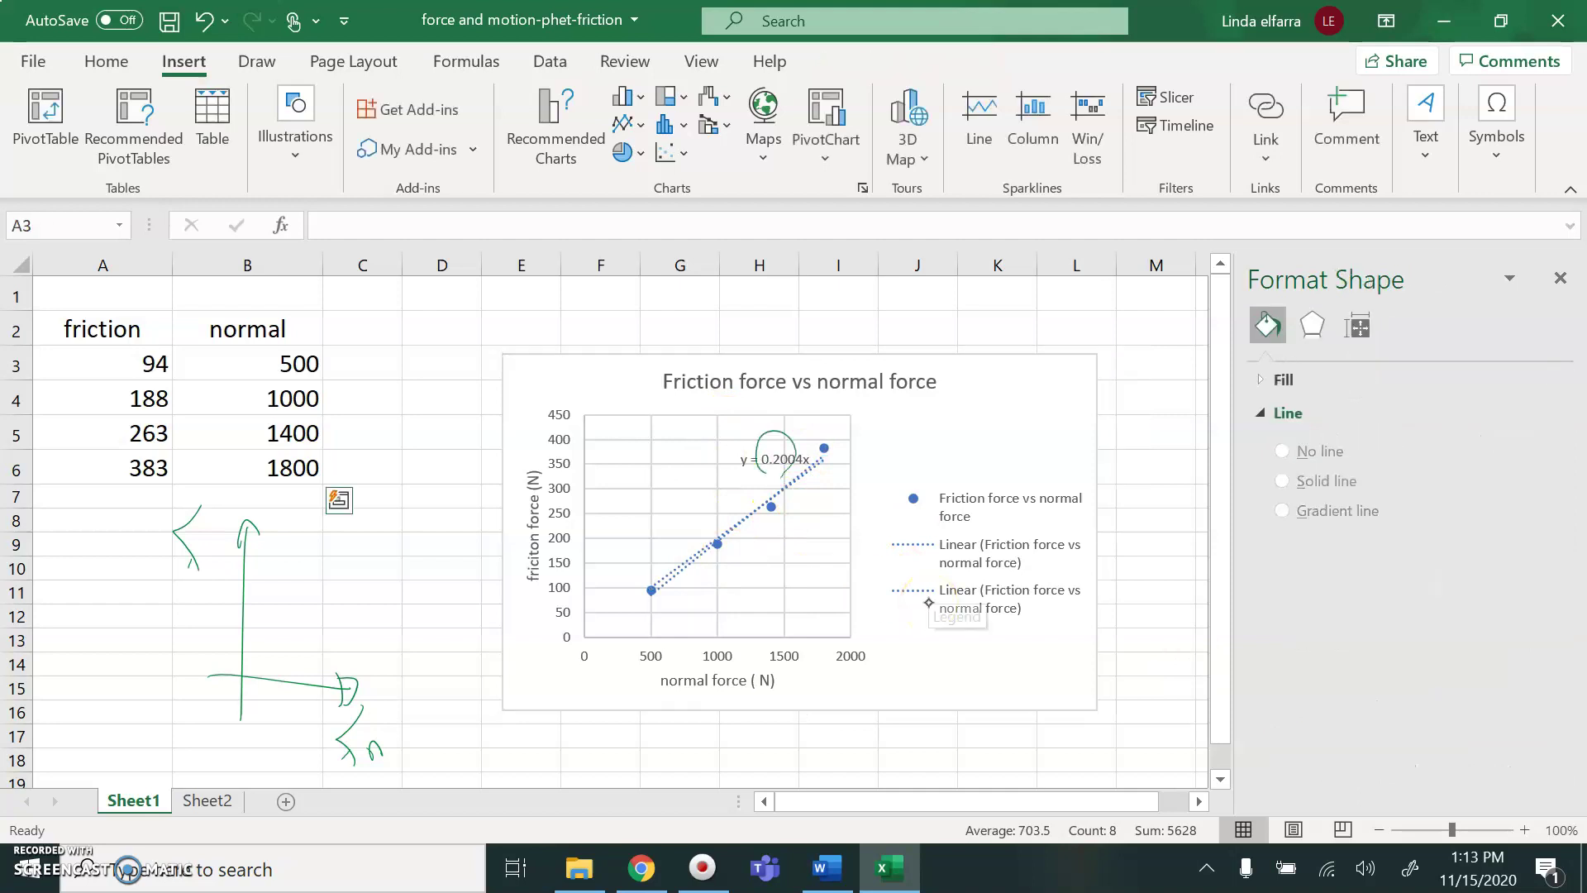
pyautogui.moveTo(778, 431); pyautogui.dragTo(783, 478)
pyautogui.moveTo(802, 438); pyautogui.dragTo(844, 415)
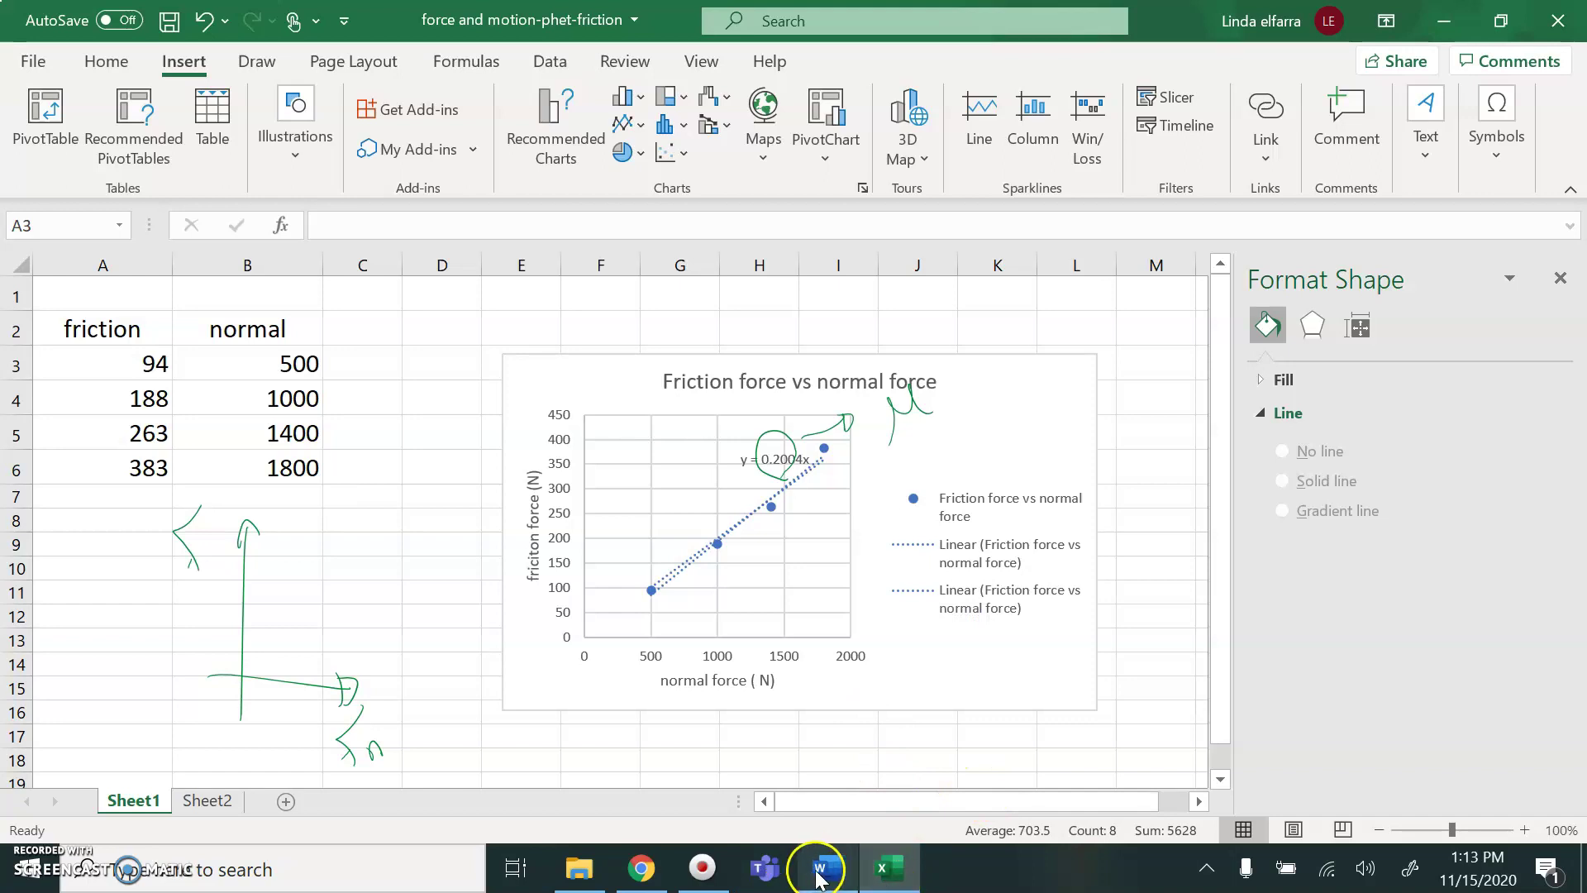
# Step: Return to the Word worksheet at questions 4–6 and follow the mechguru friction-coefficient link
pyautogui.click(827, 868)
pyautogui.scroll(-8, 818, 764)
pyautogui.scroll(-5, 820, 765)
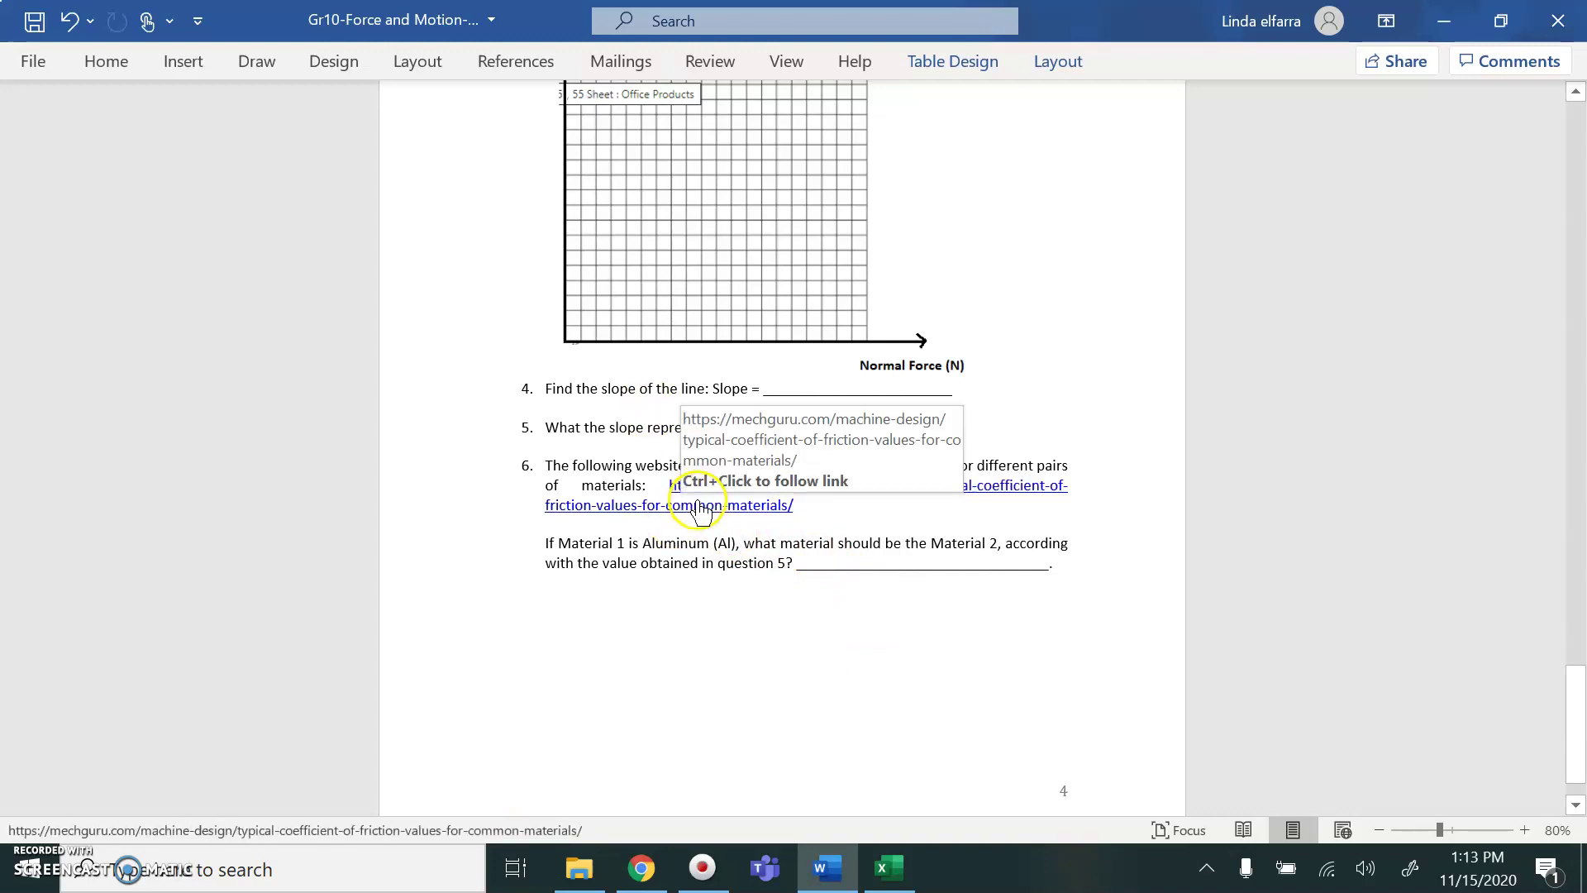
pyautogui.keyDown('ctrl'); pyautogui.click(697, 499); pyautogui.keyUp('ctrl')
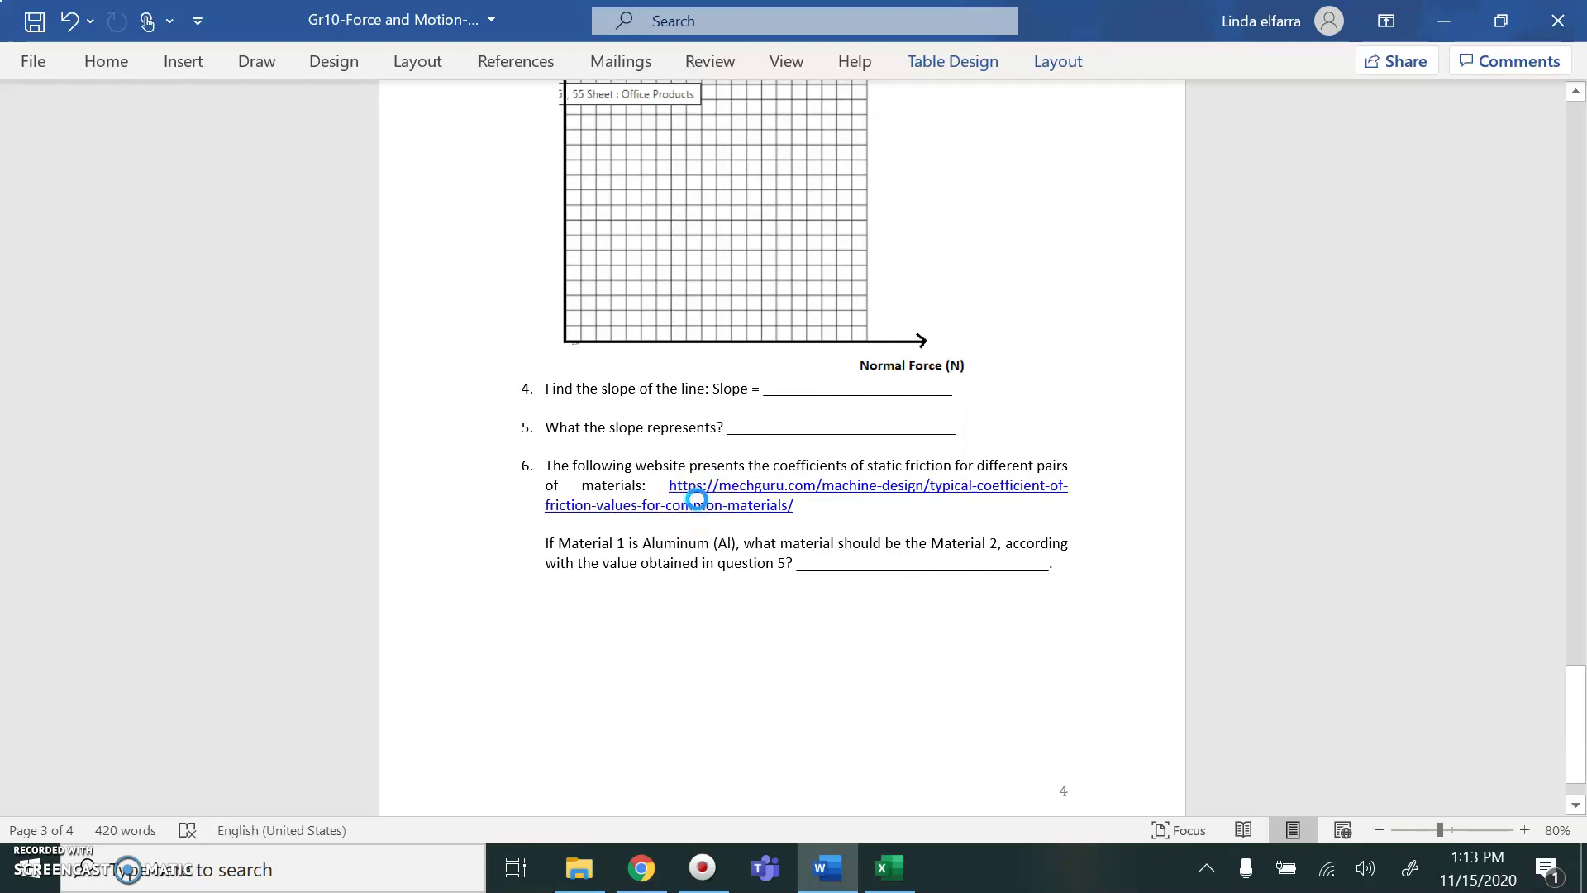